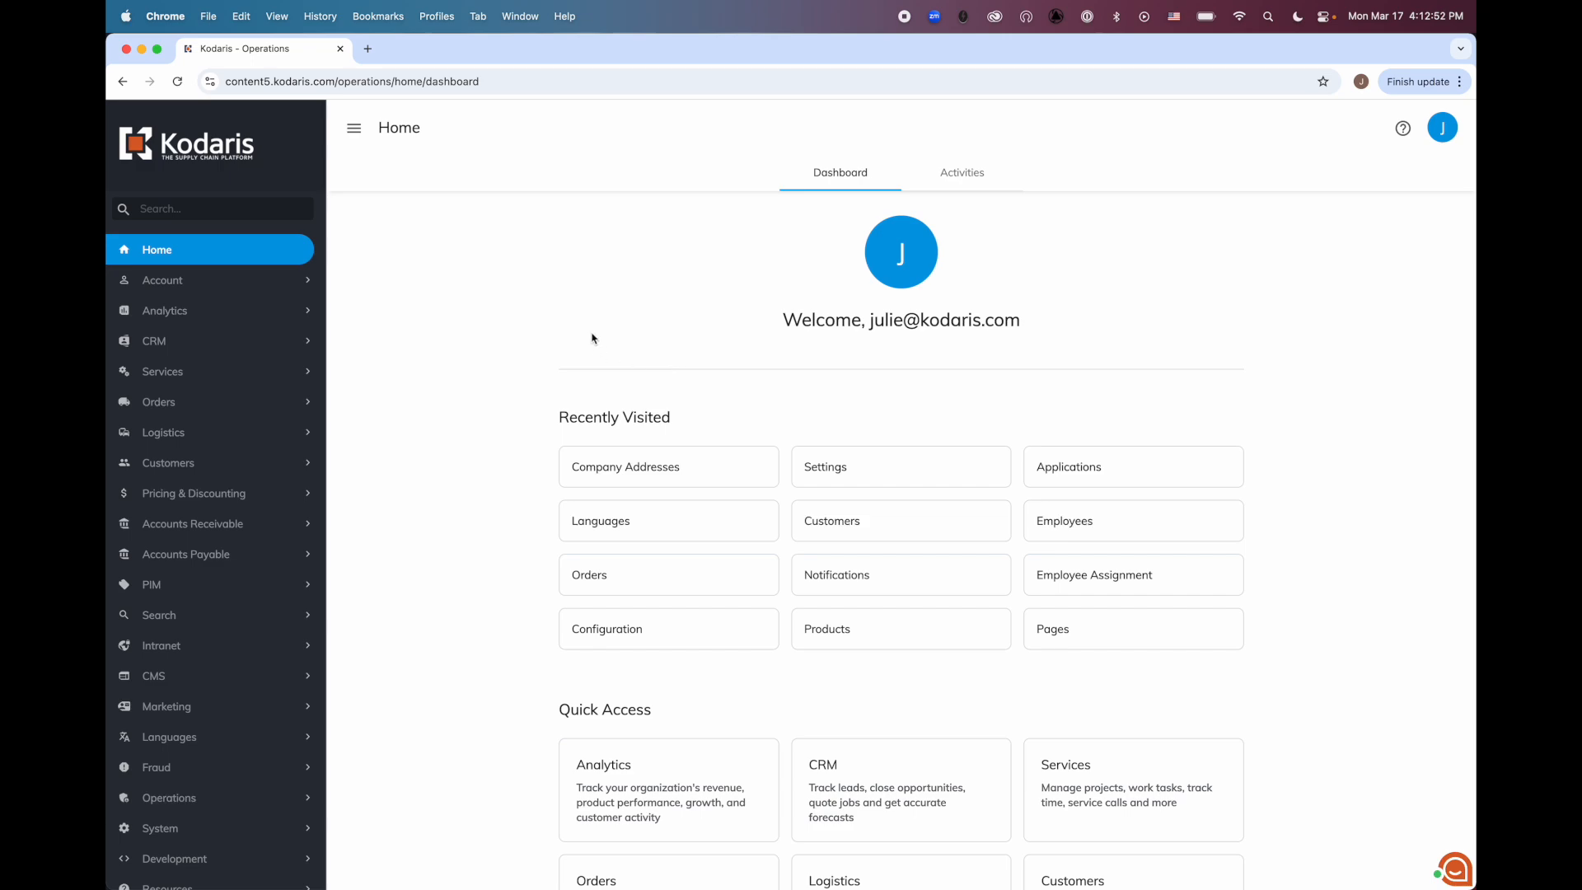
# Switch to the Kodaris storefront in the incognito window and sign in with the account username and password
pyautogui.hotkey('ctrl', 'Up')
pyautogui.click(522, 302)
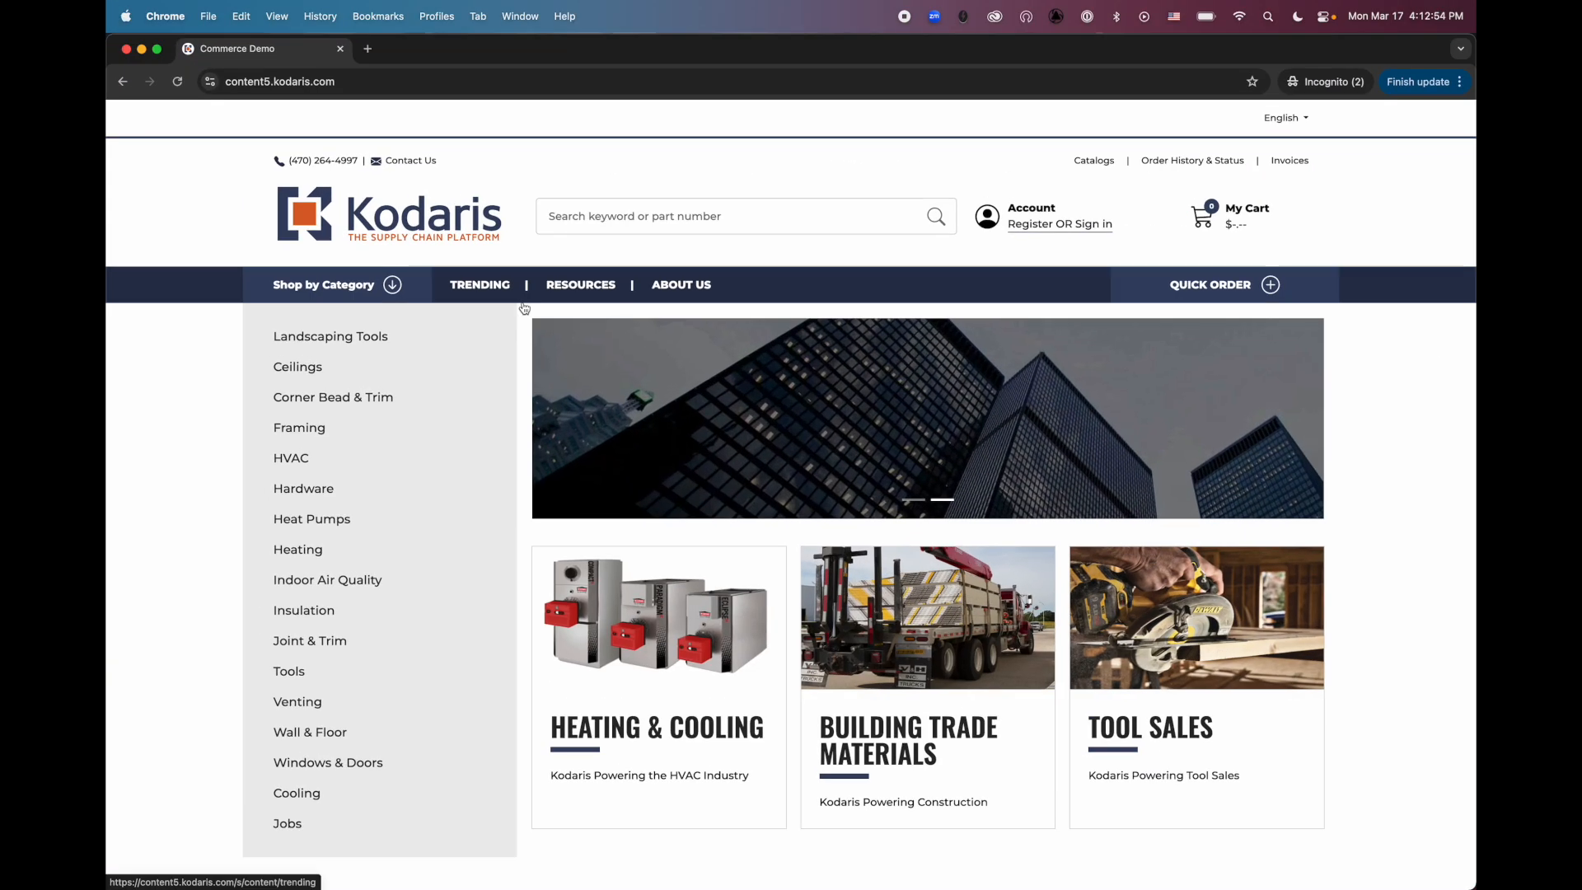
pyautogui.click(1044, 235)
pyautogui.click(959, 341)
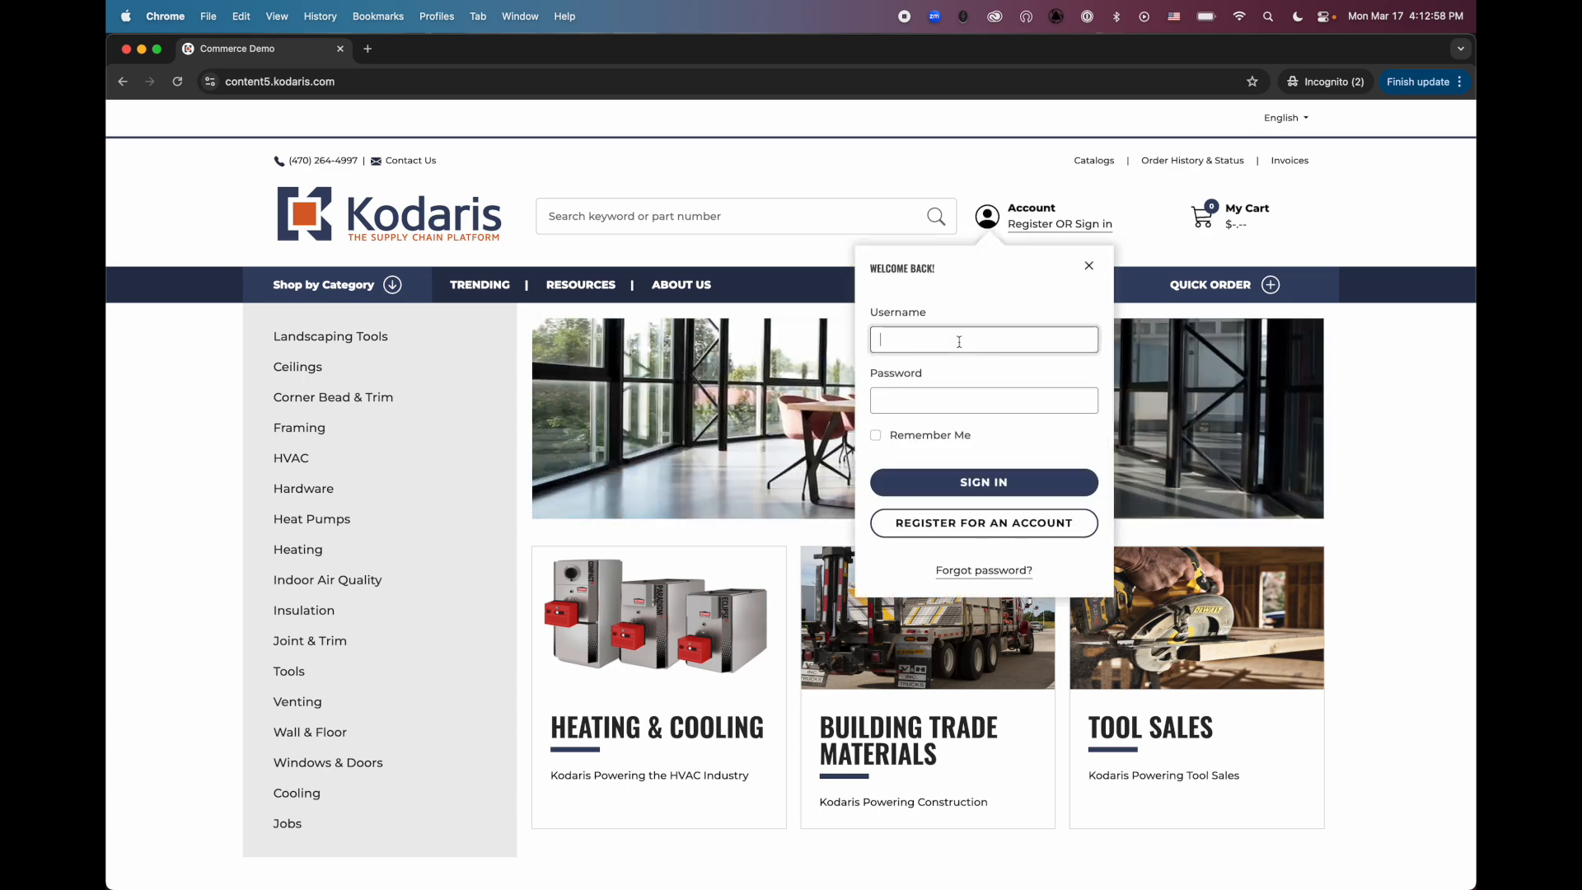
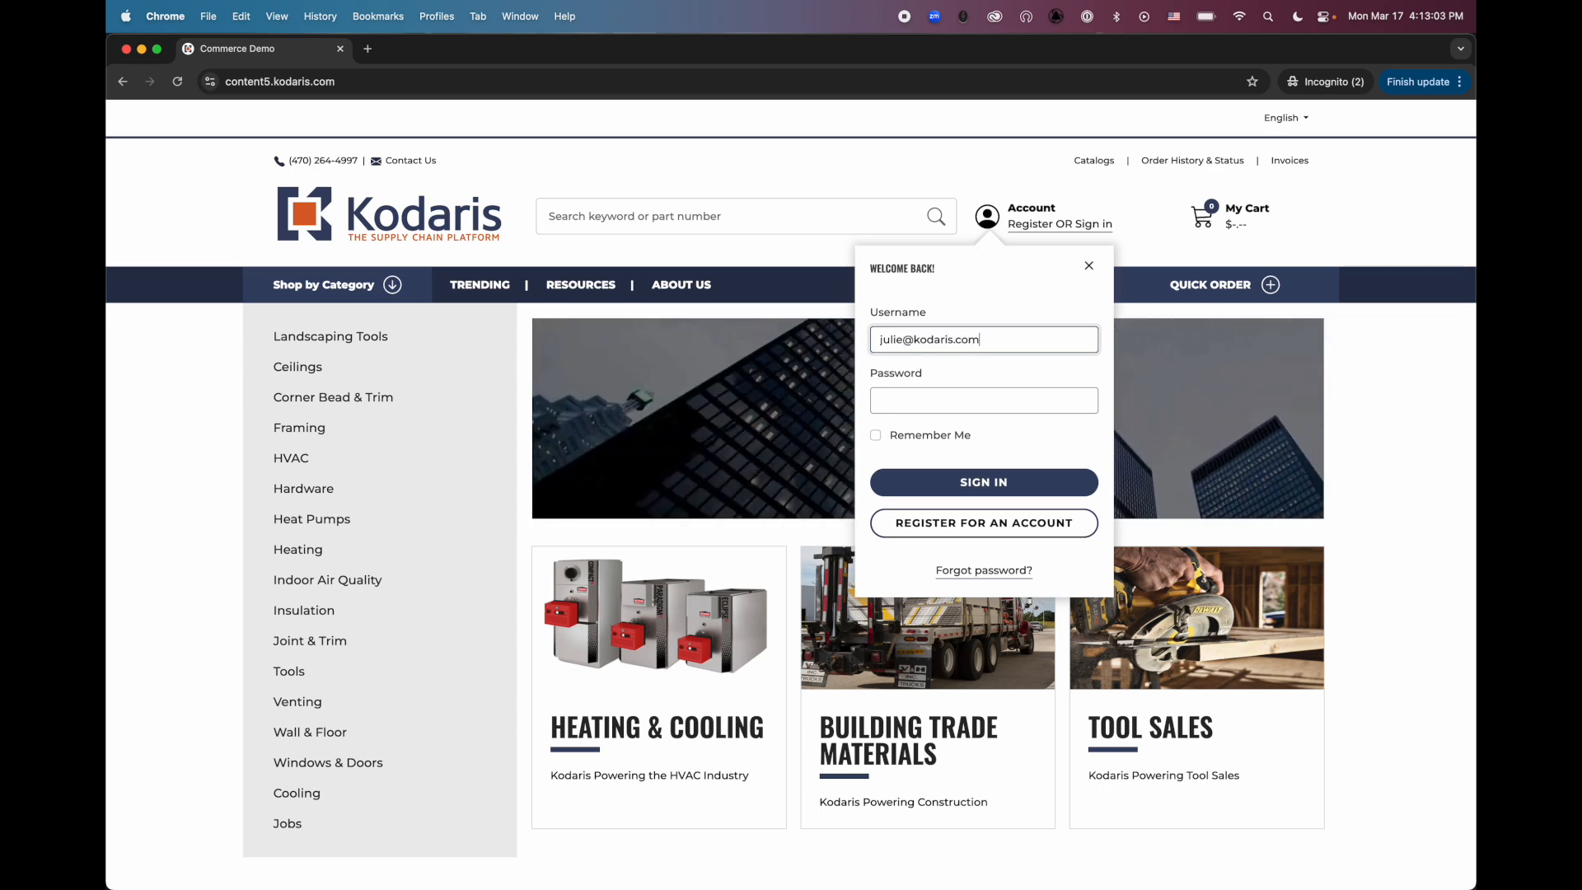
pyautogui.press('Tab')
pyautogui.write('•••••••••')
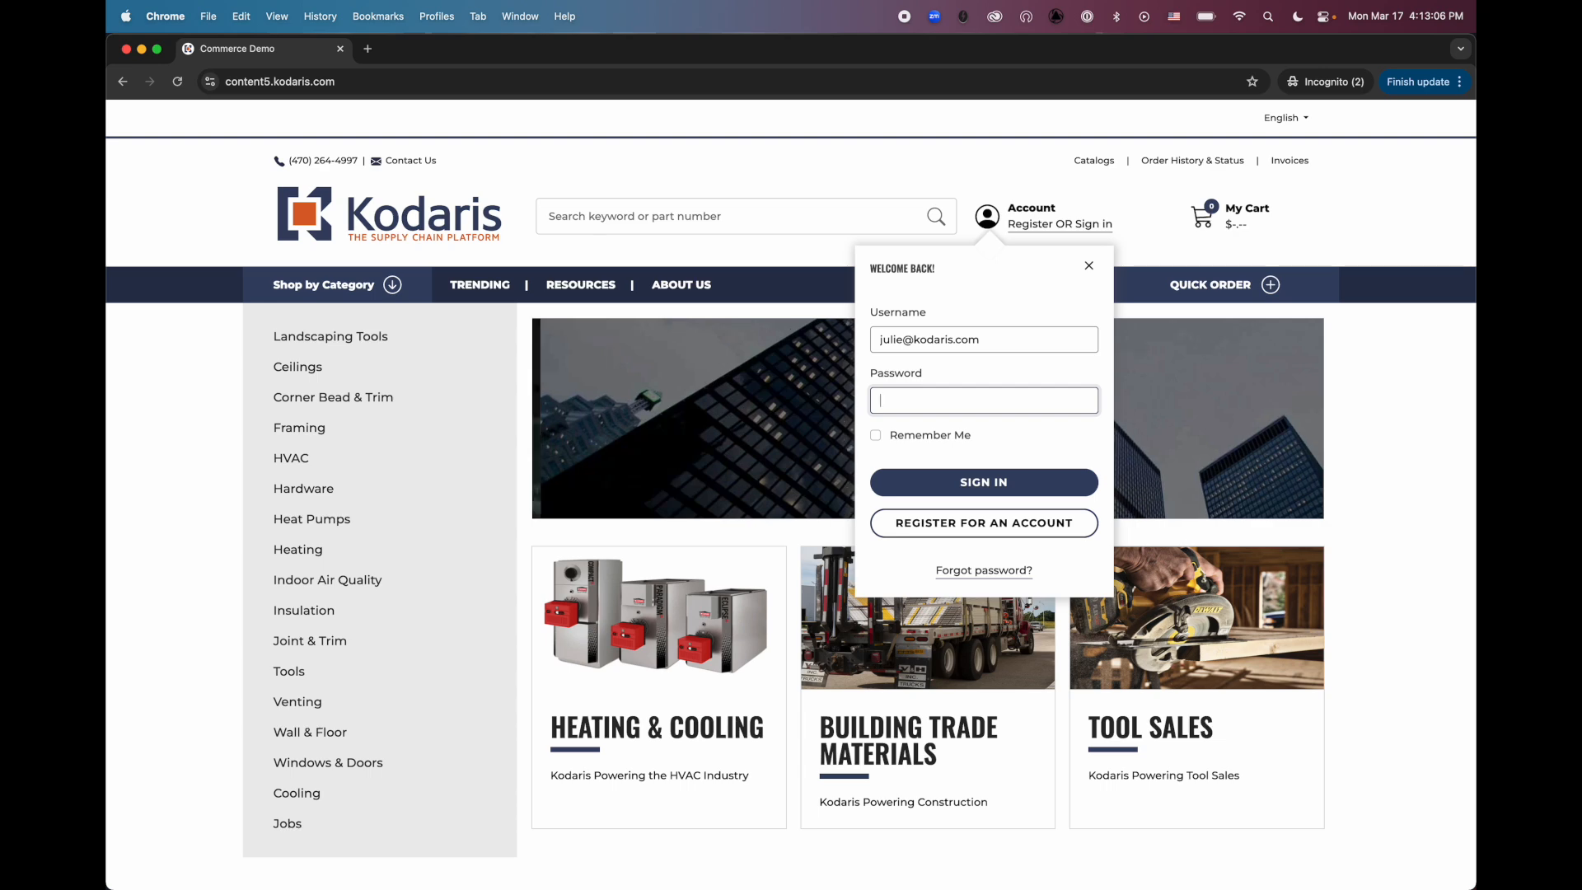
pyautogui.write('•••')
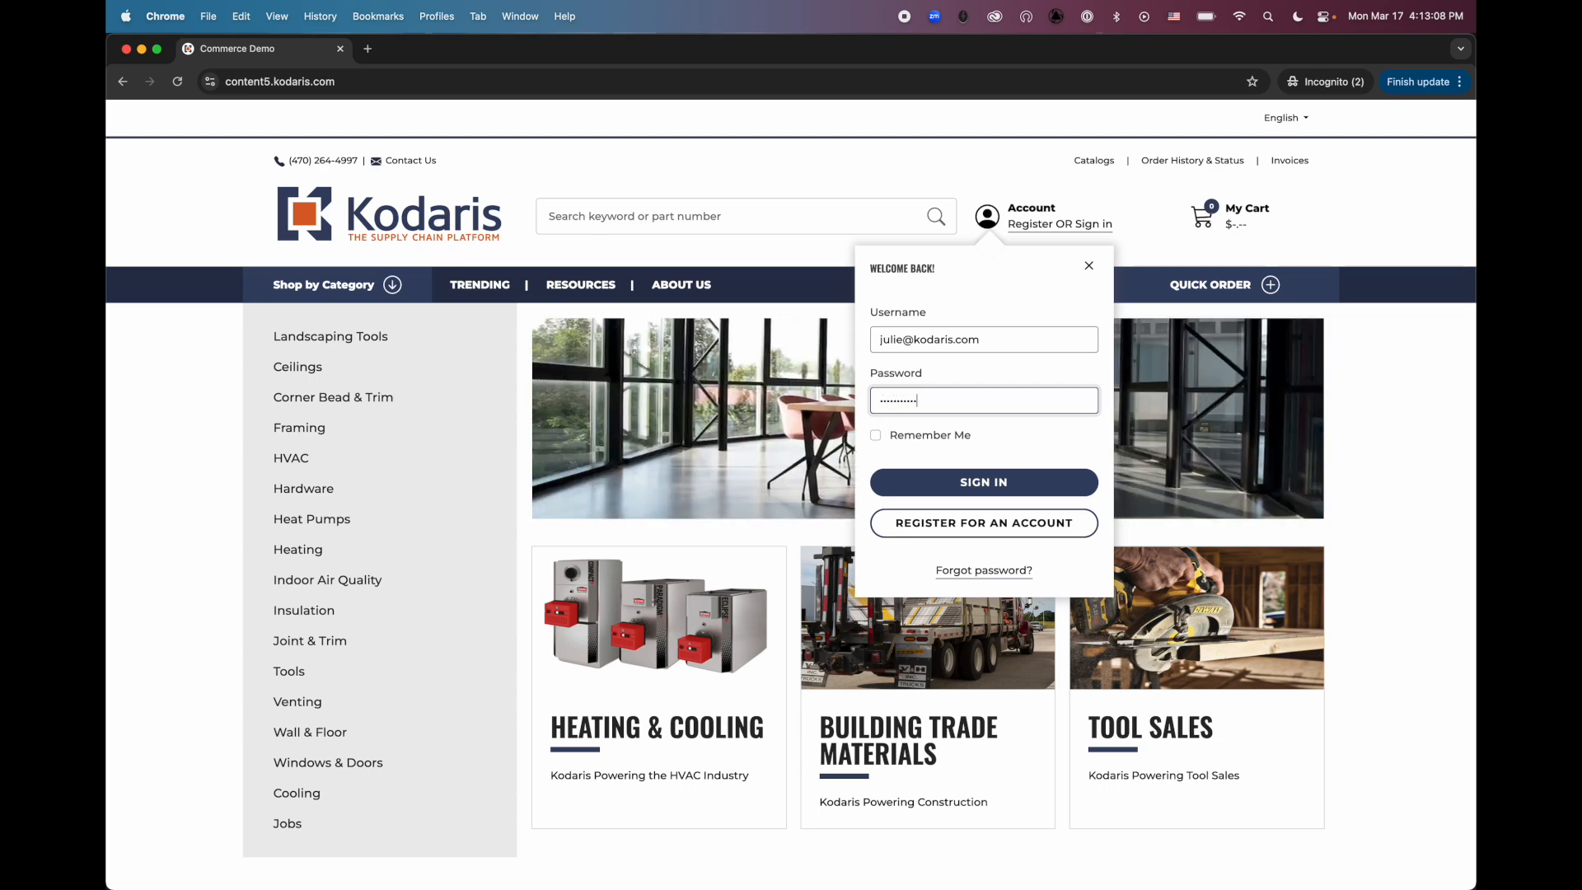
pyautogui.press('Return')
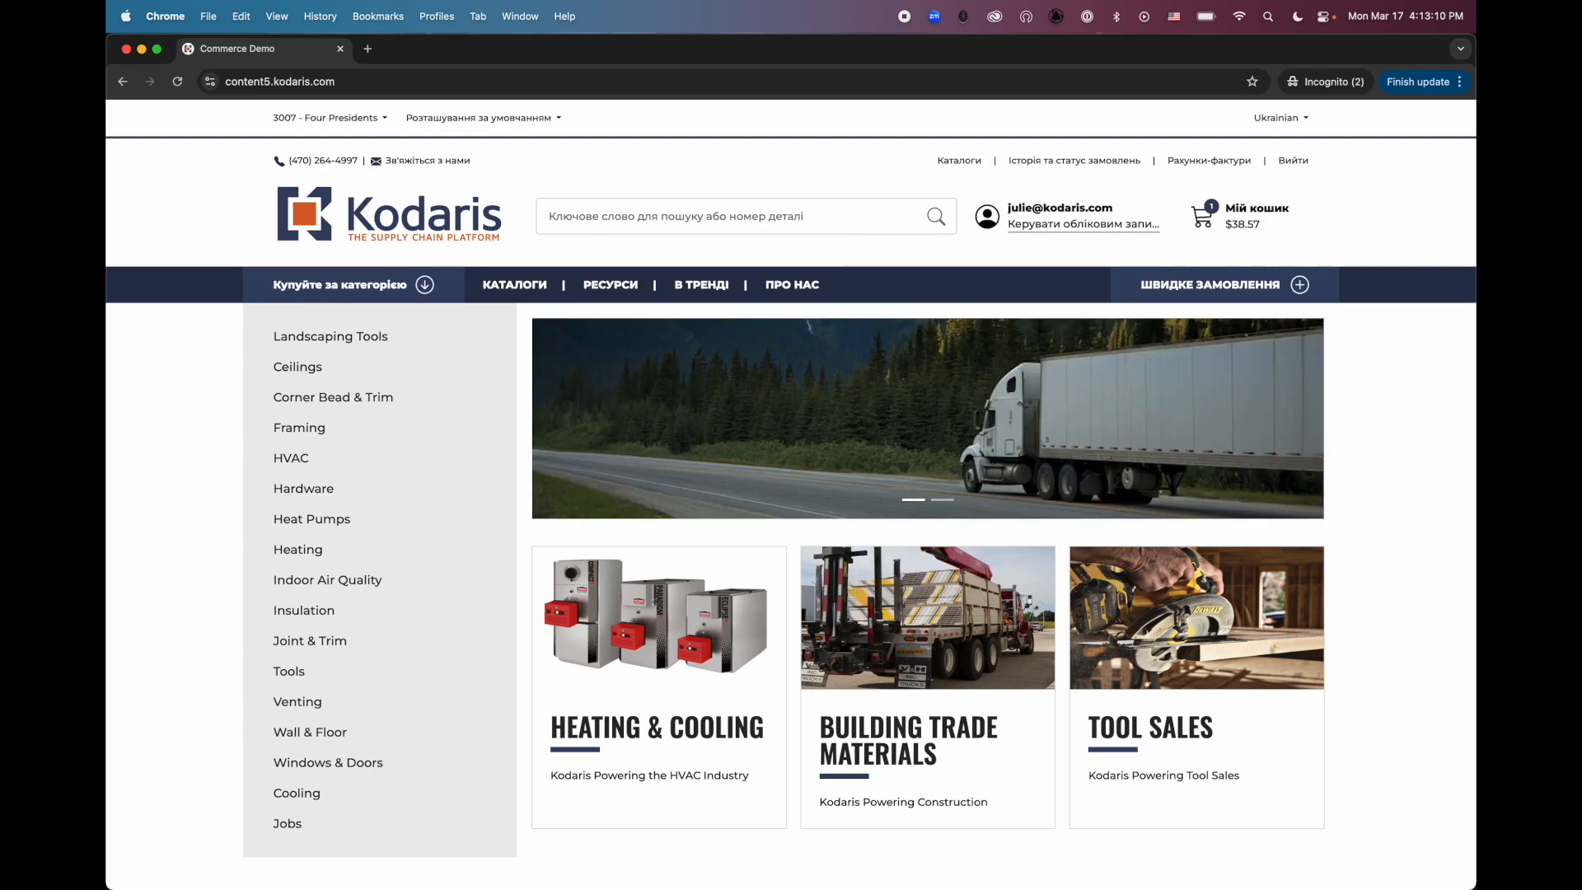
# Set the storefront language to English and check which locations the Default Location selector offers
pyautogui.click(1273, 117)
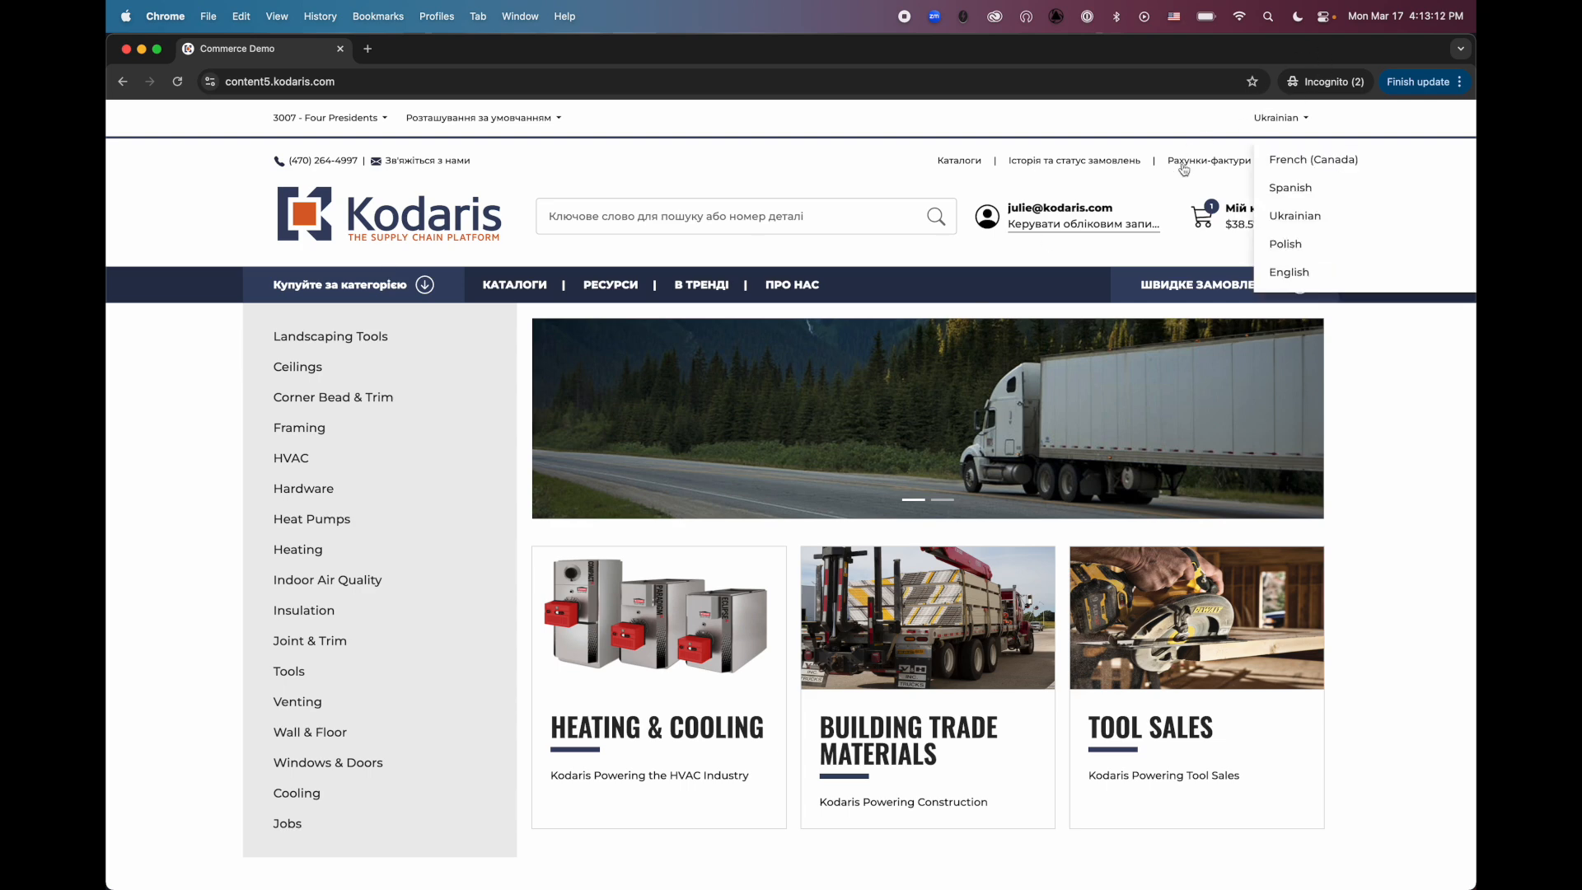
pyautogui.click(1285, 272)
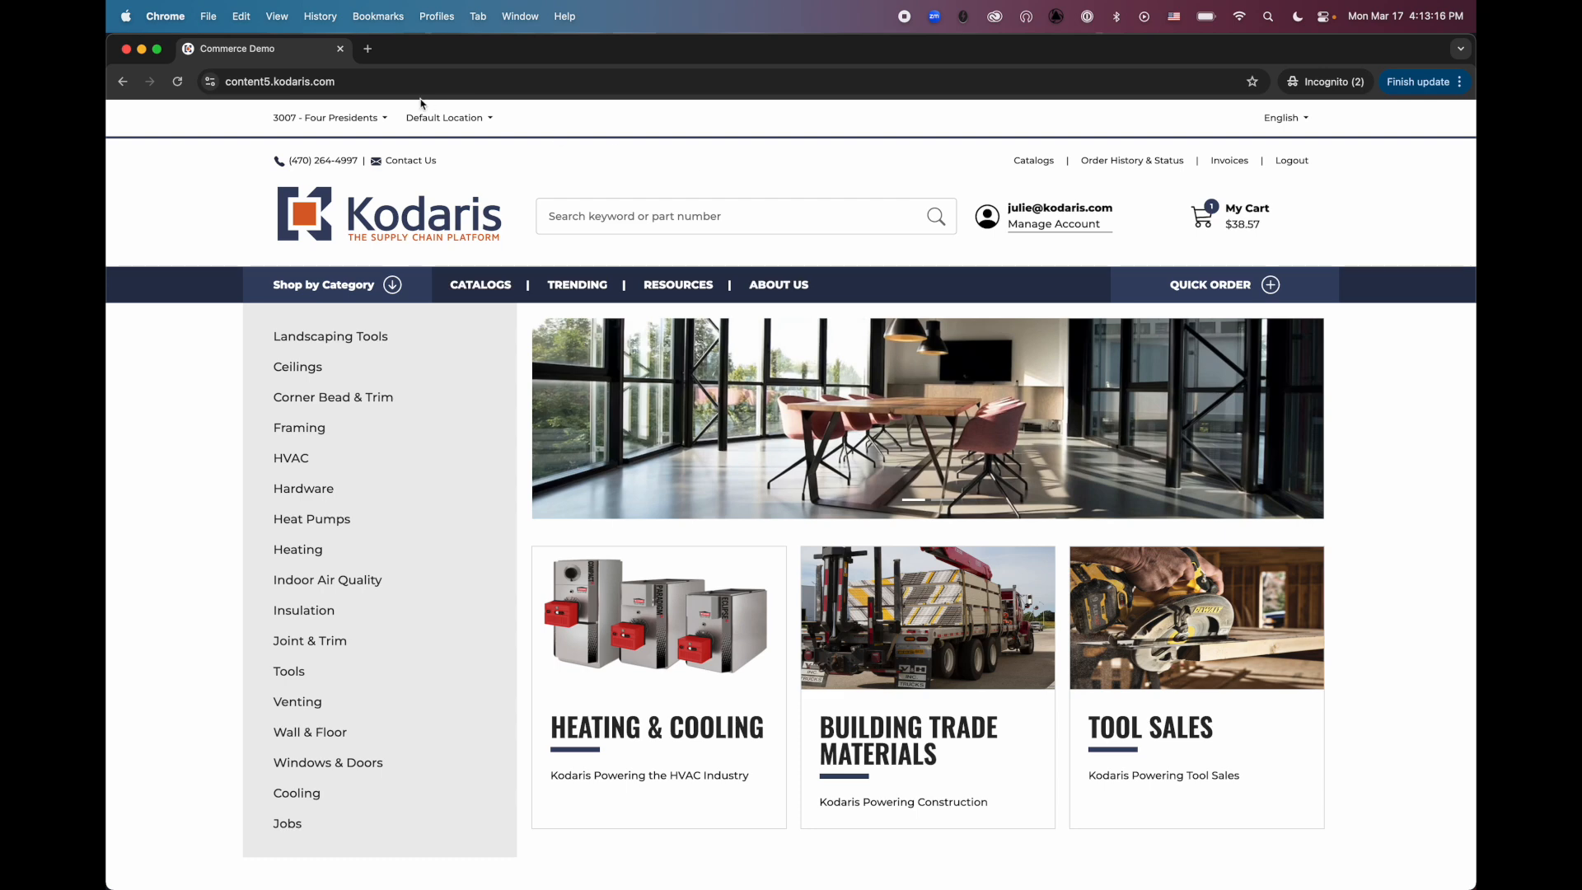
pyautogui.click(460, 116)
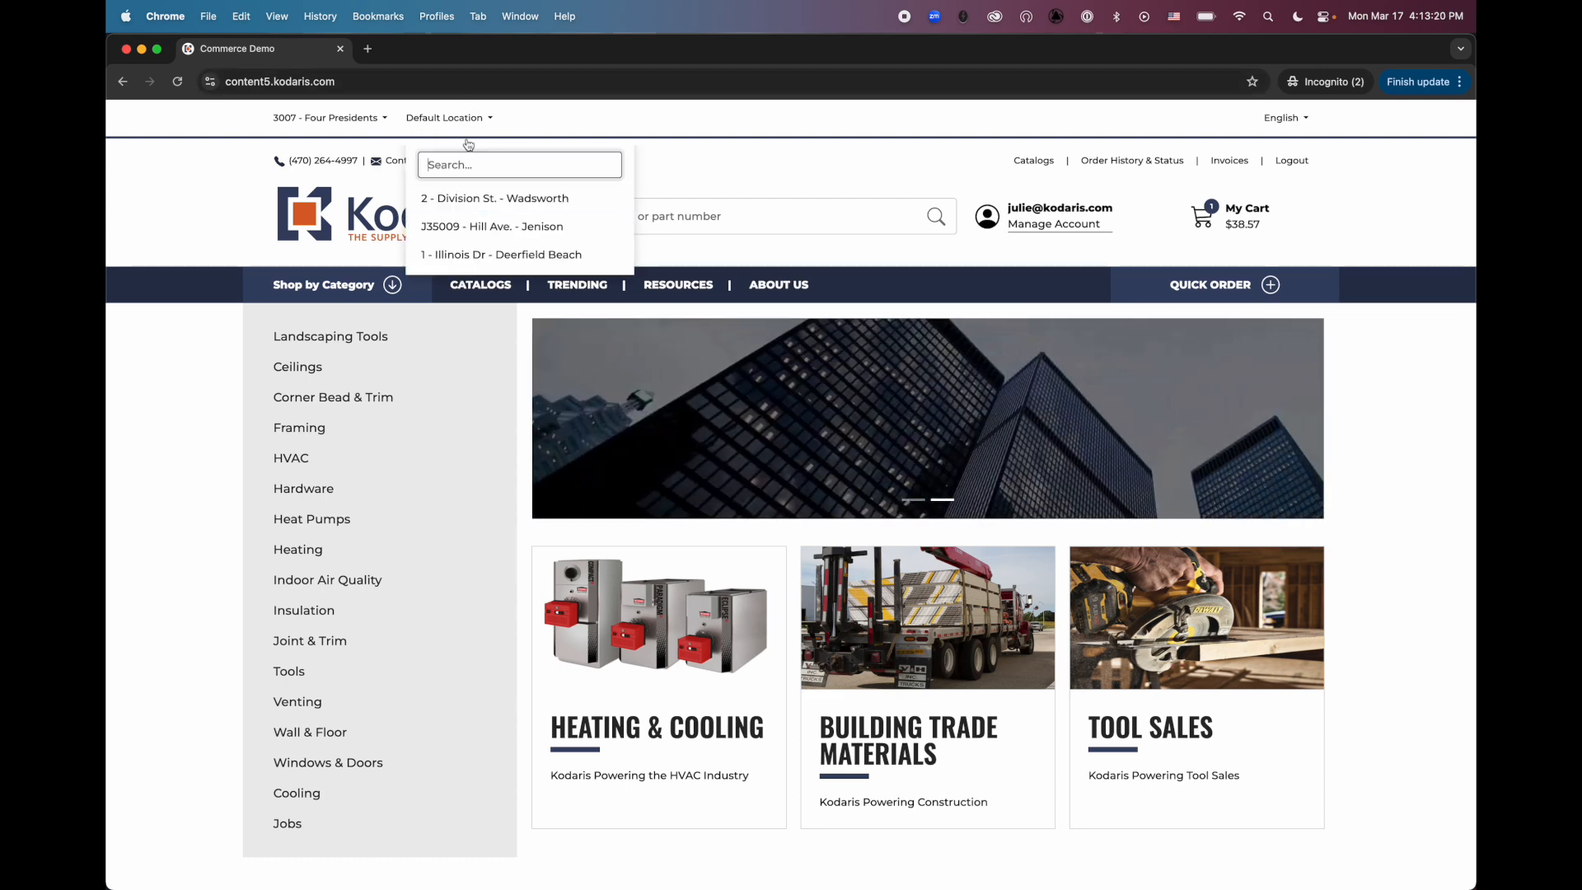
pyautogui.click(826, 170)
# Open the shopping cart's Location stage and check the selectable shipping addresses
pyautogui.click(1226, 218)
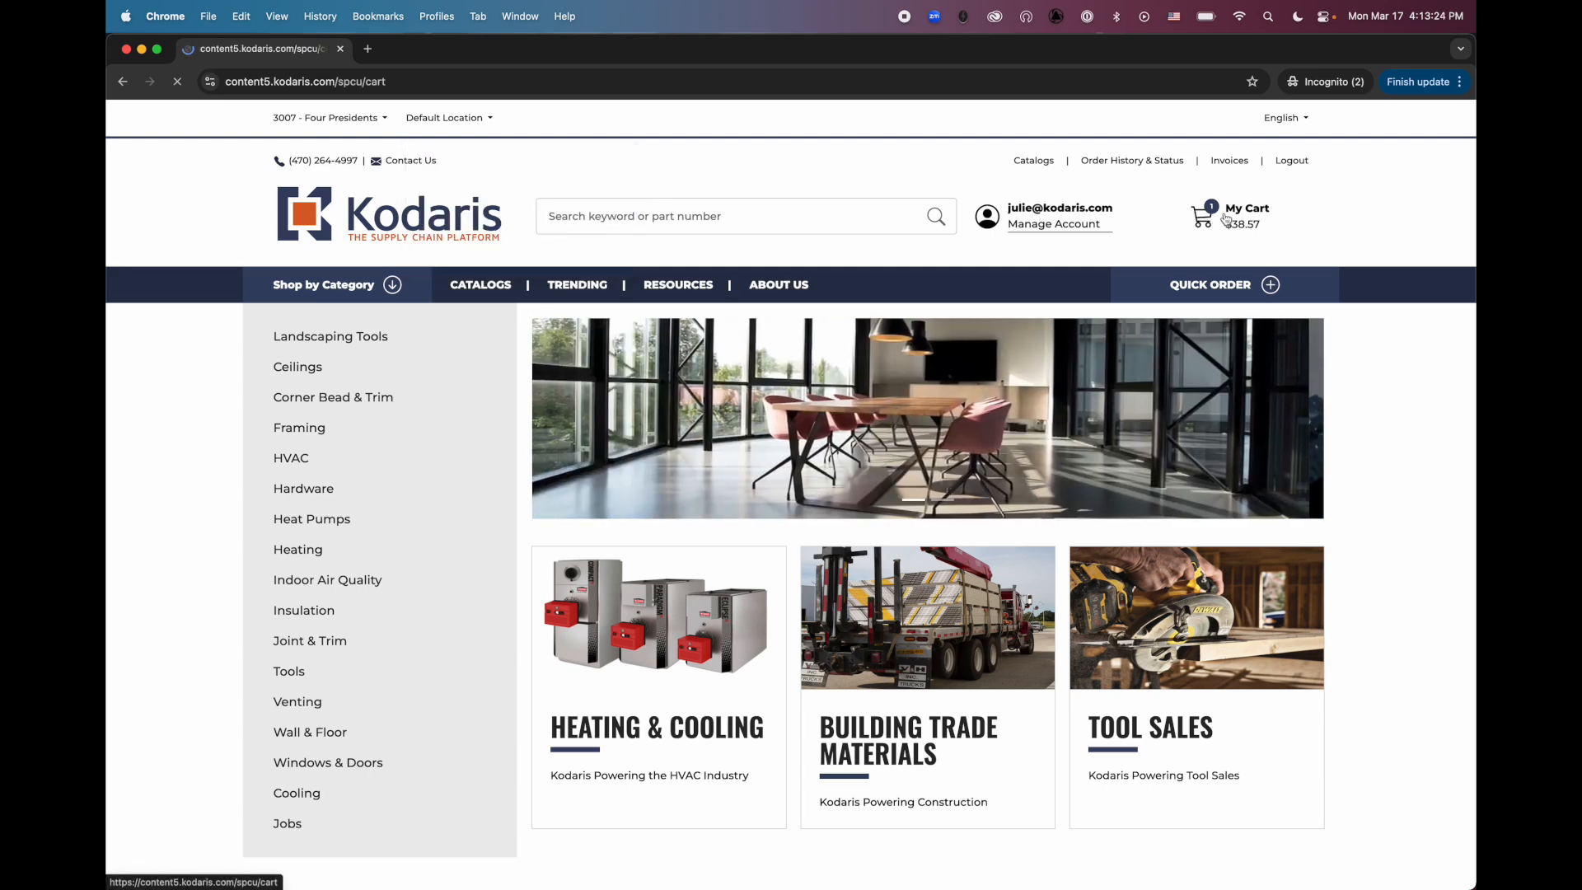
pyautogui.click(735, 475)
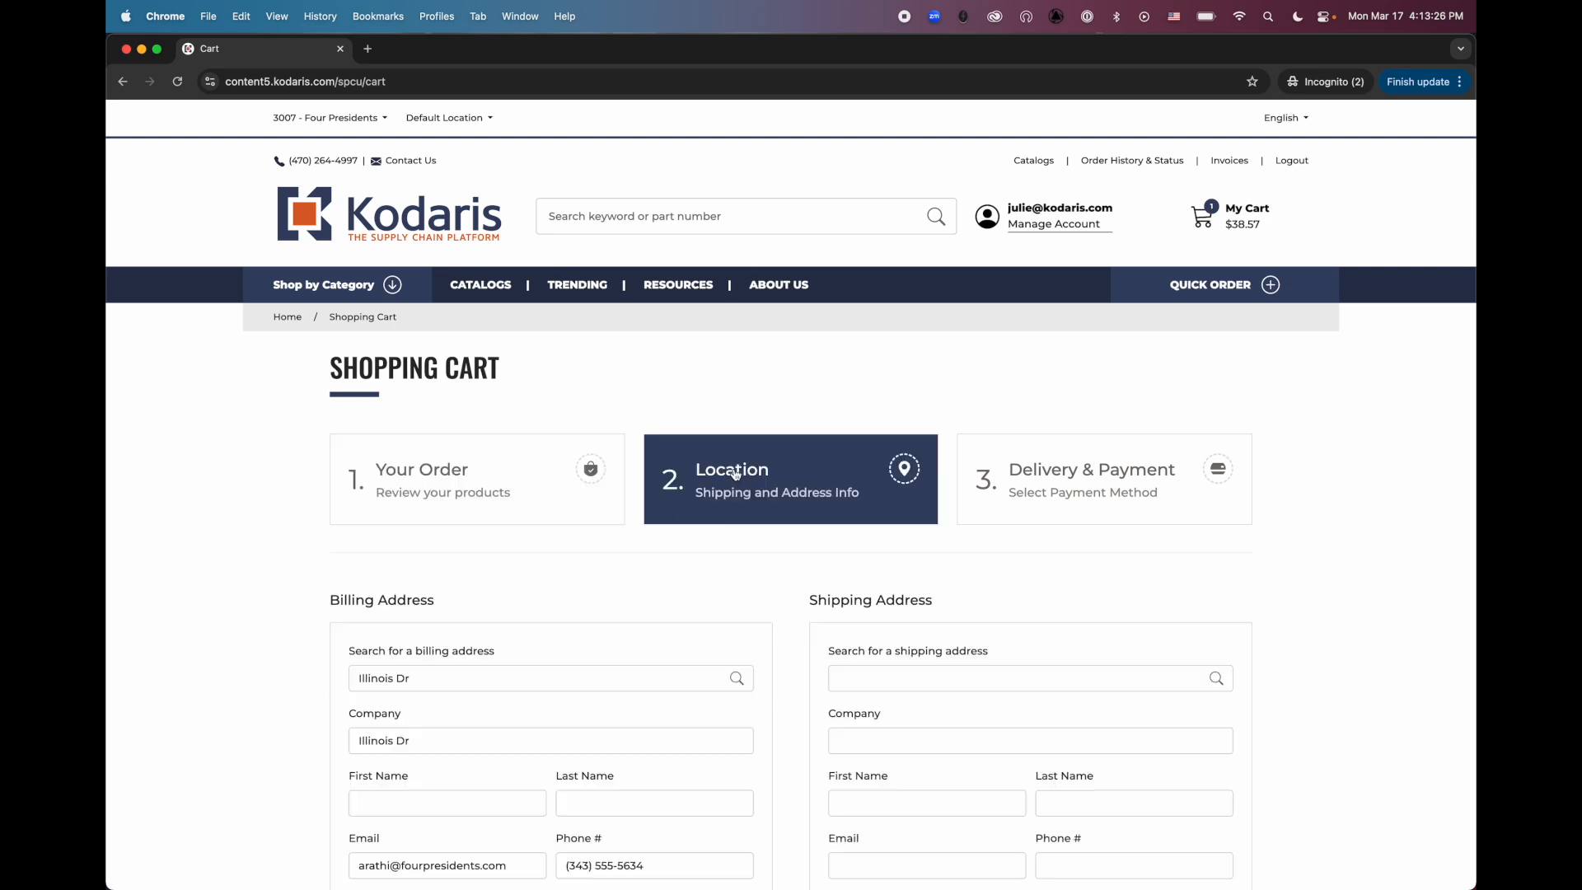
pyautogui.click(913, 483)
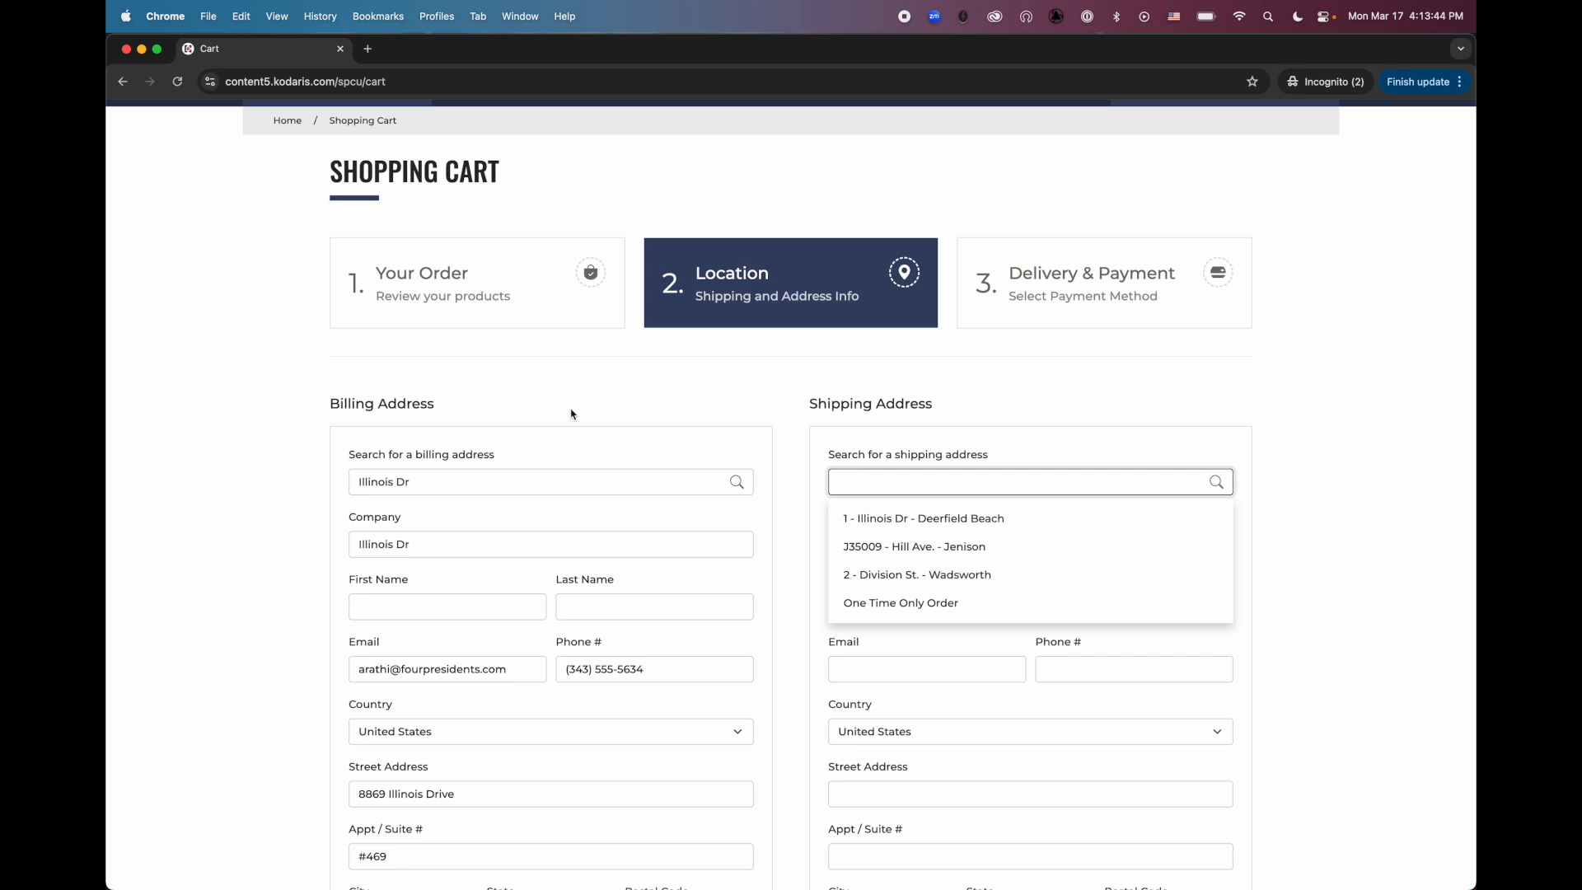
pyautogui.scroll(5, 617, 401)
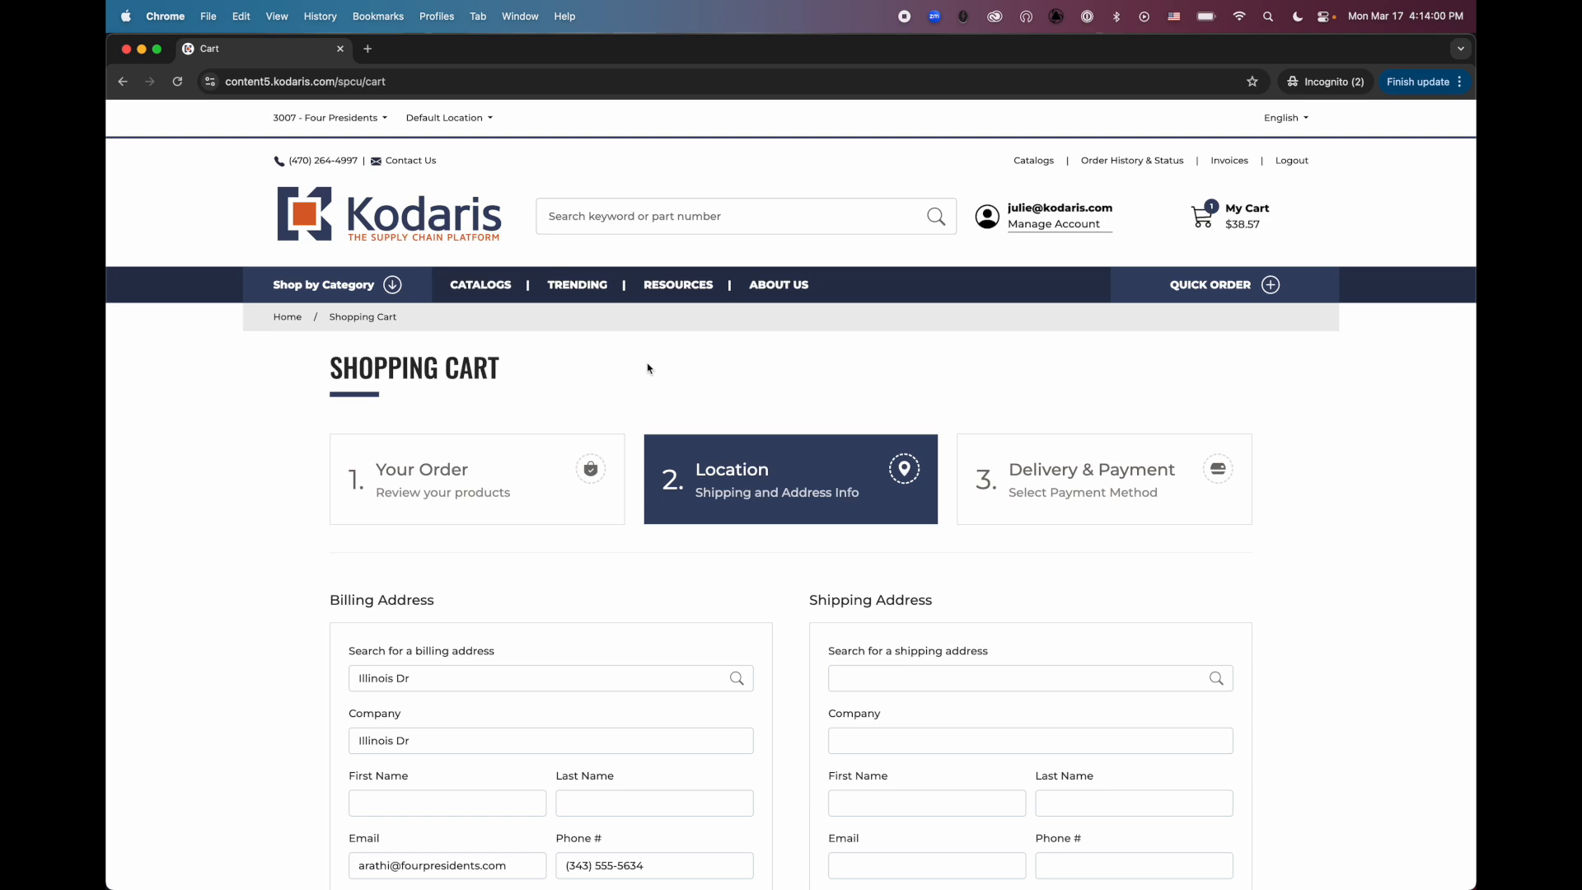
# Switch to the Kodaris Operations portal, search Company Addresses for "division" and open the Division St. record with ship-to 2
pyautogui.hotkey('ctrl', 'Up')
pyautogui.click(646, 367)
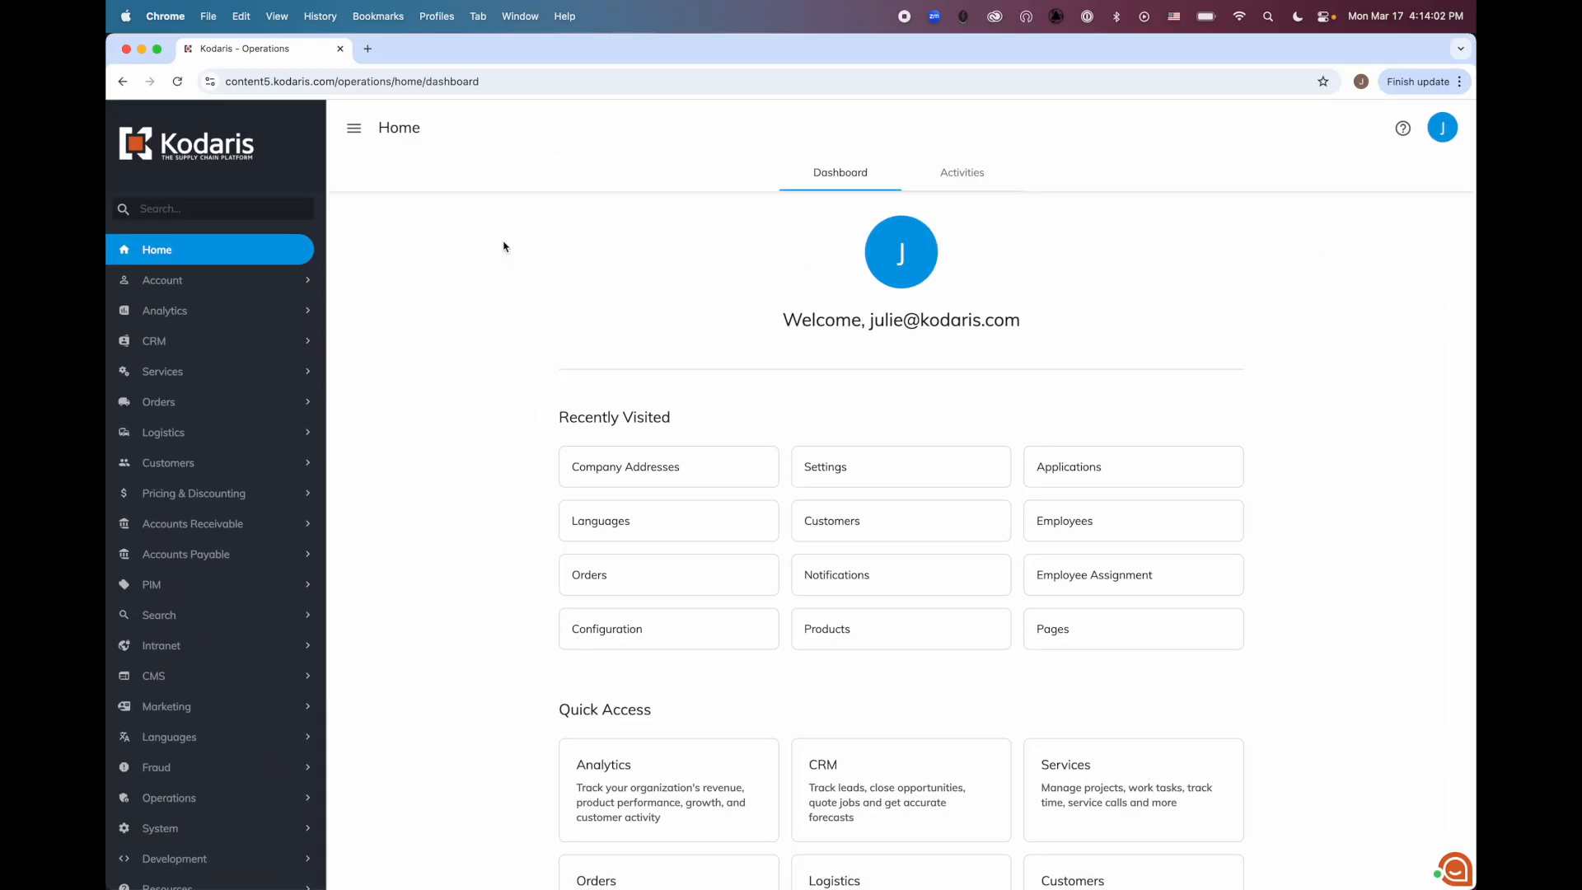
pyautogui.write('com')
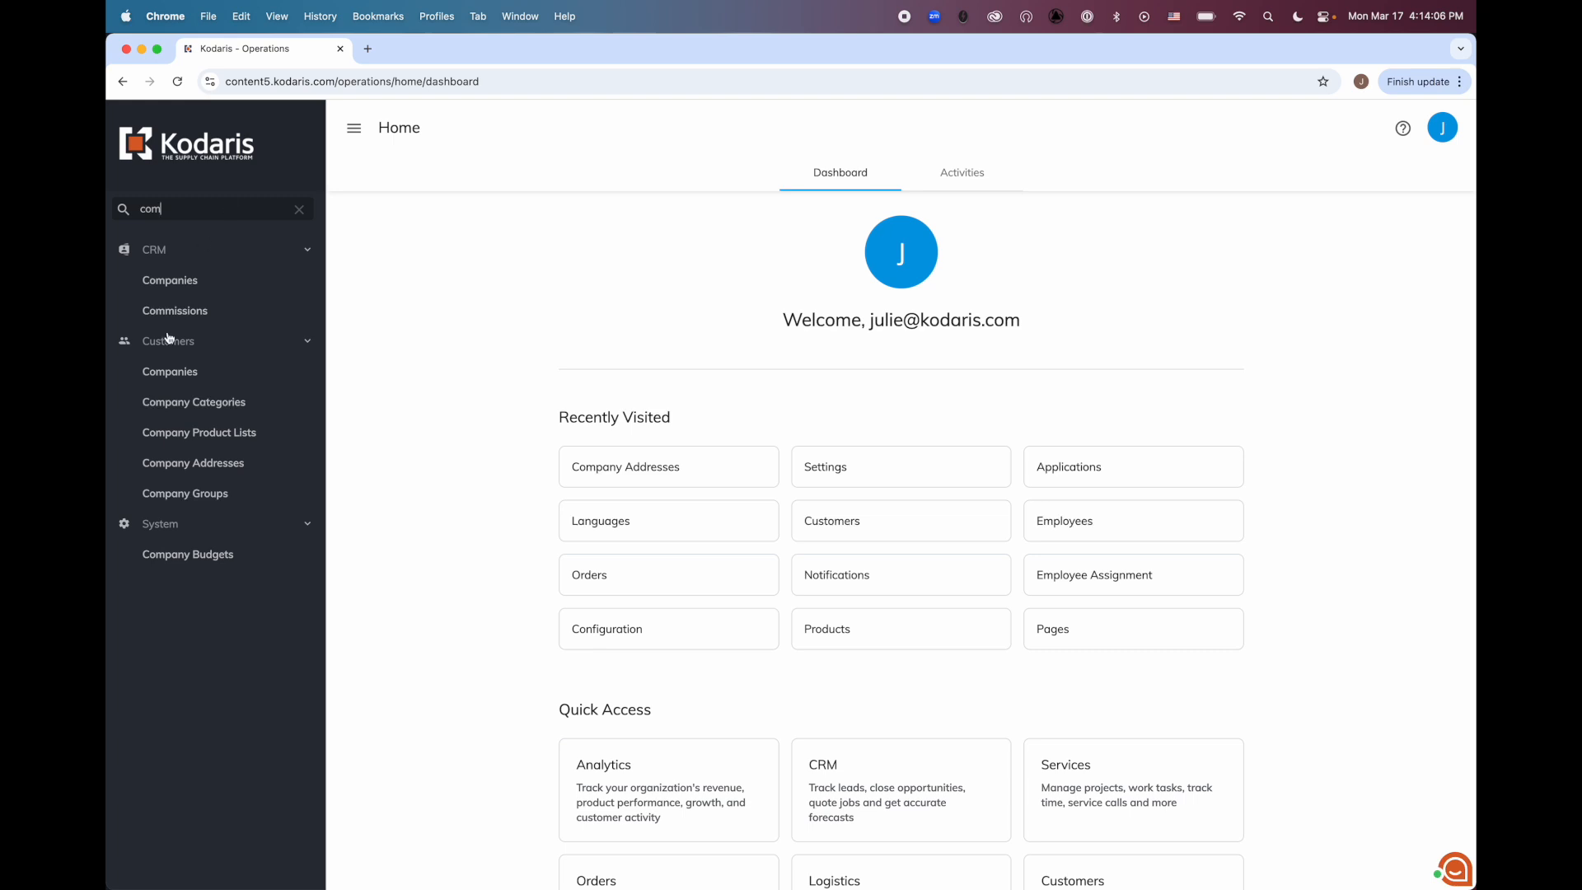
pyautogui.click(208, 464)
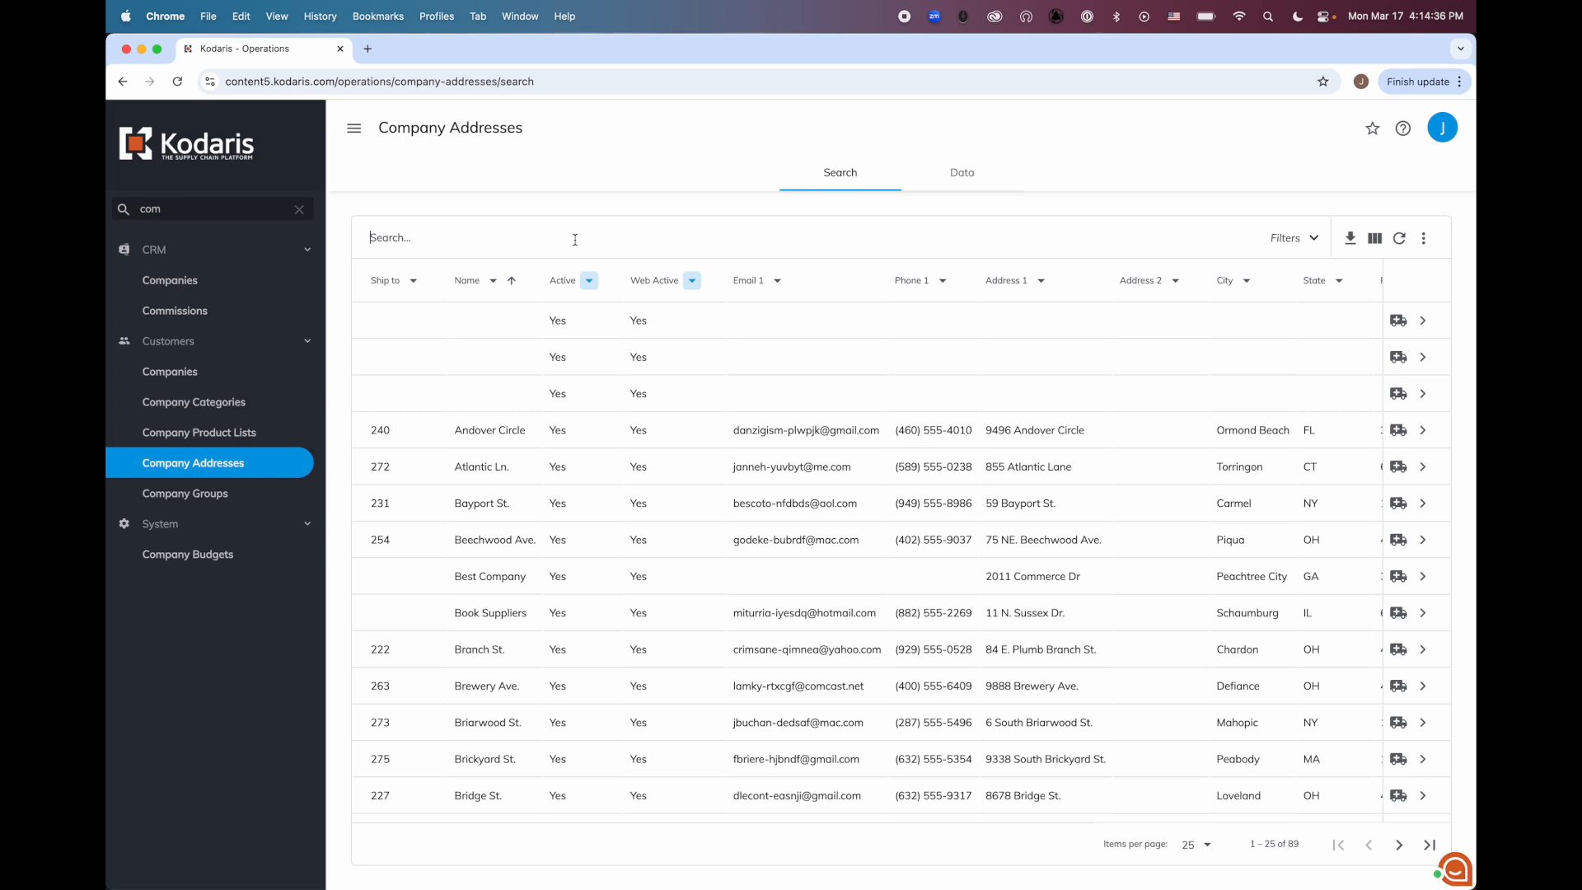
pyautogui.write('division')
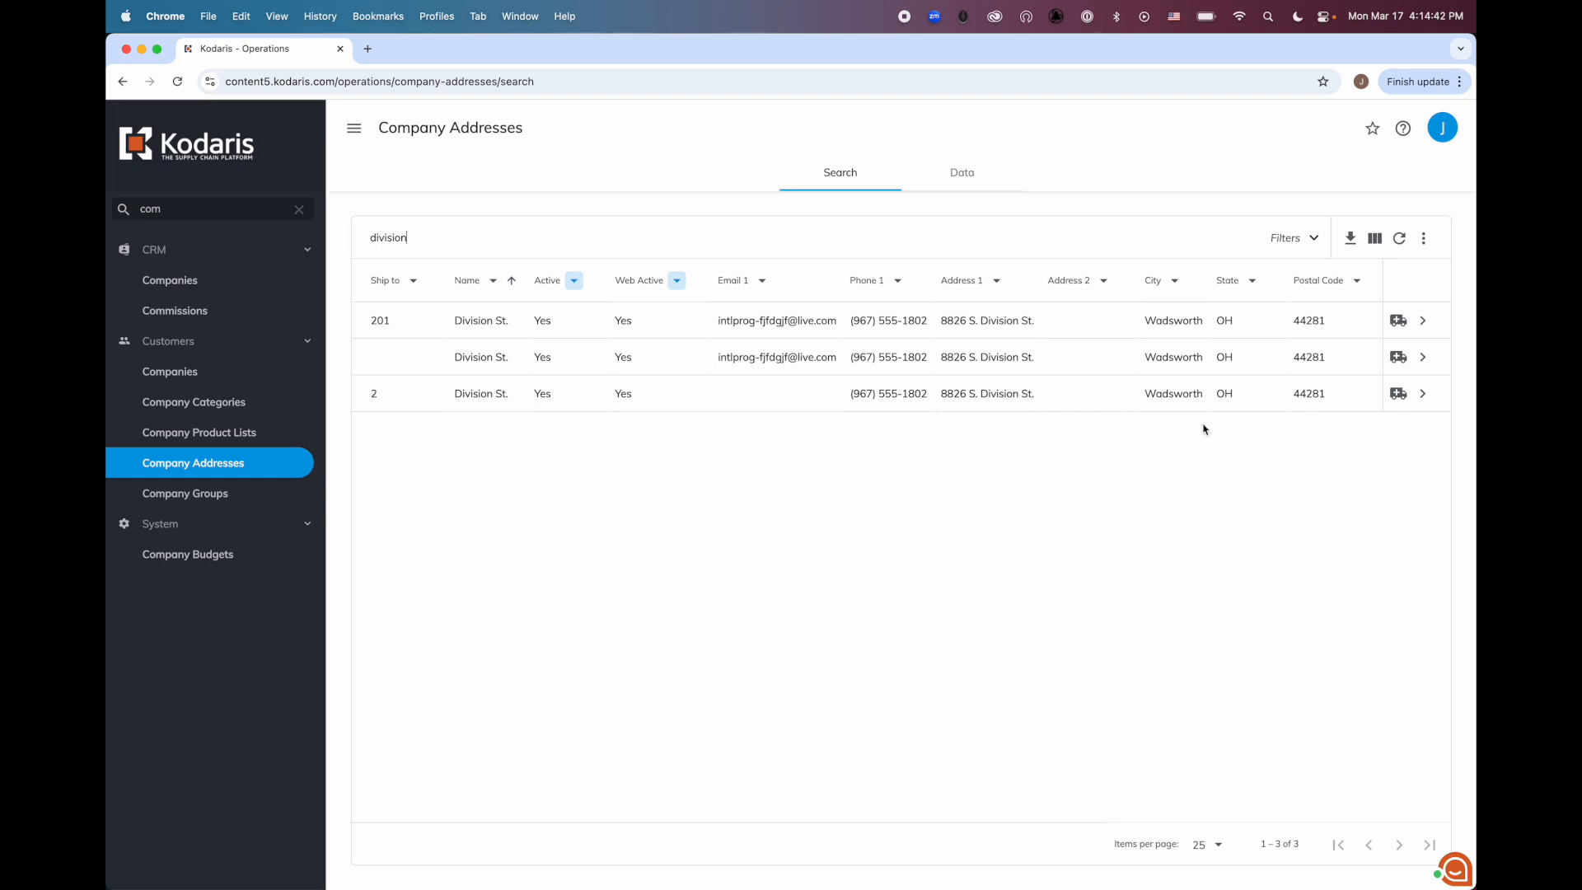
pyautogui.click(1426, 404)
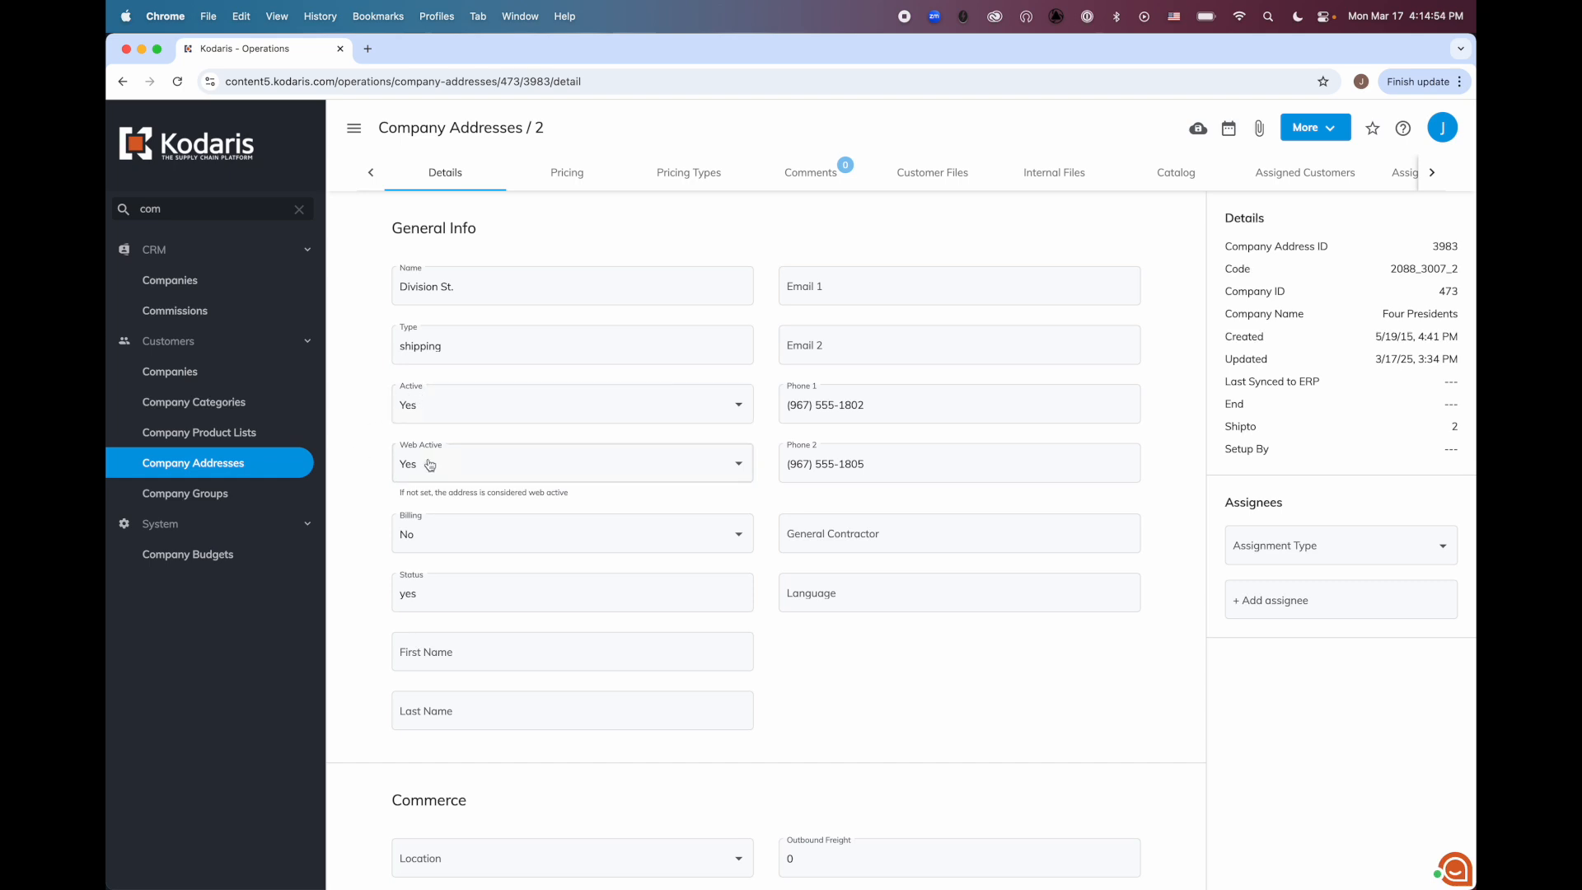
# Set Web Active to No for the Division St. company address
pyautogui.click(468, 468)
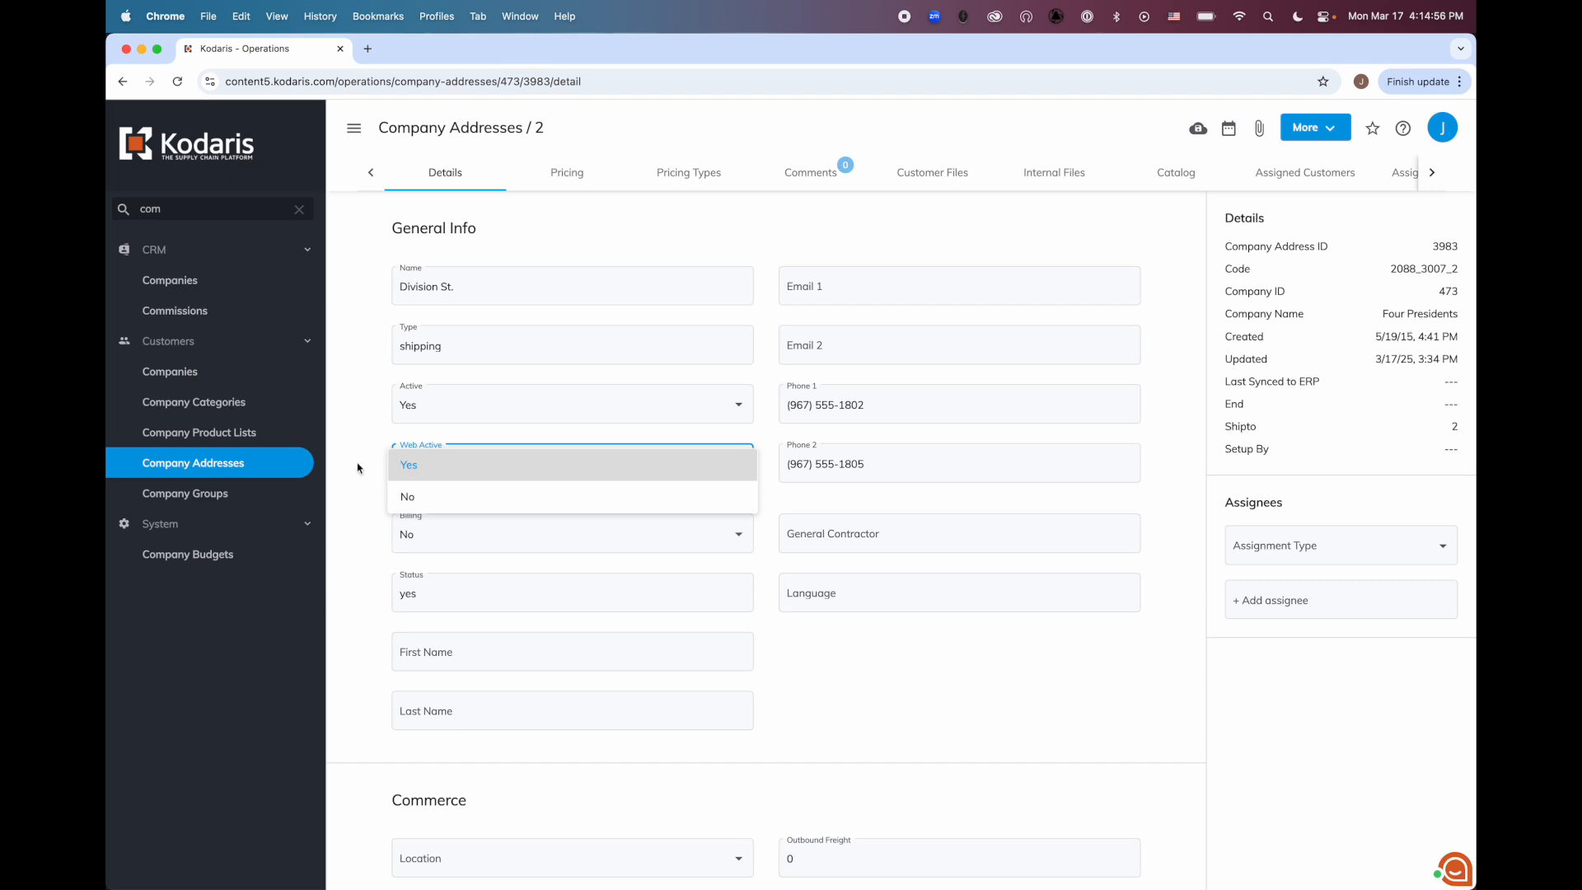
pyautogui.click(412, 496)
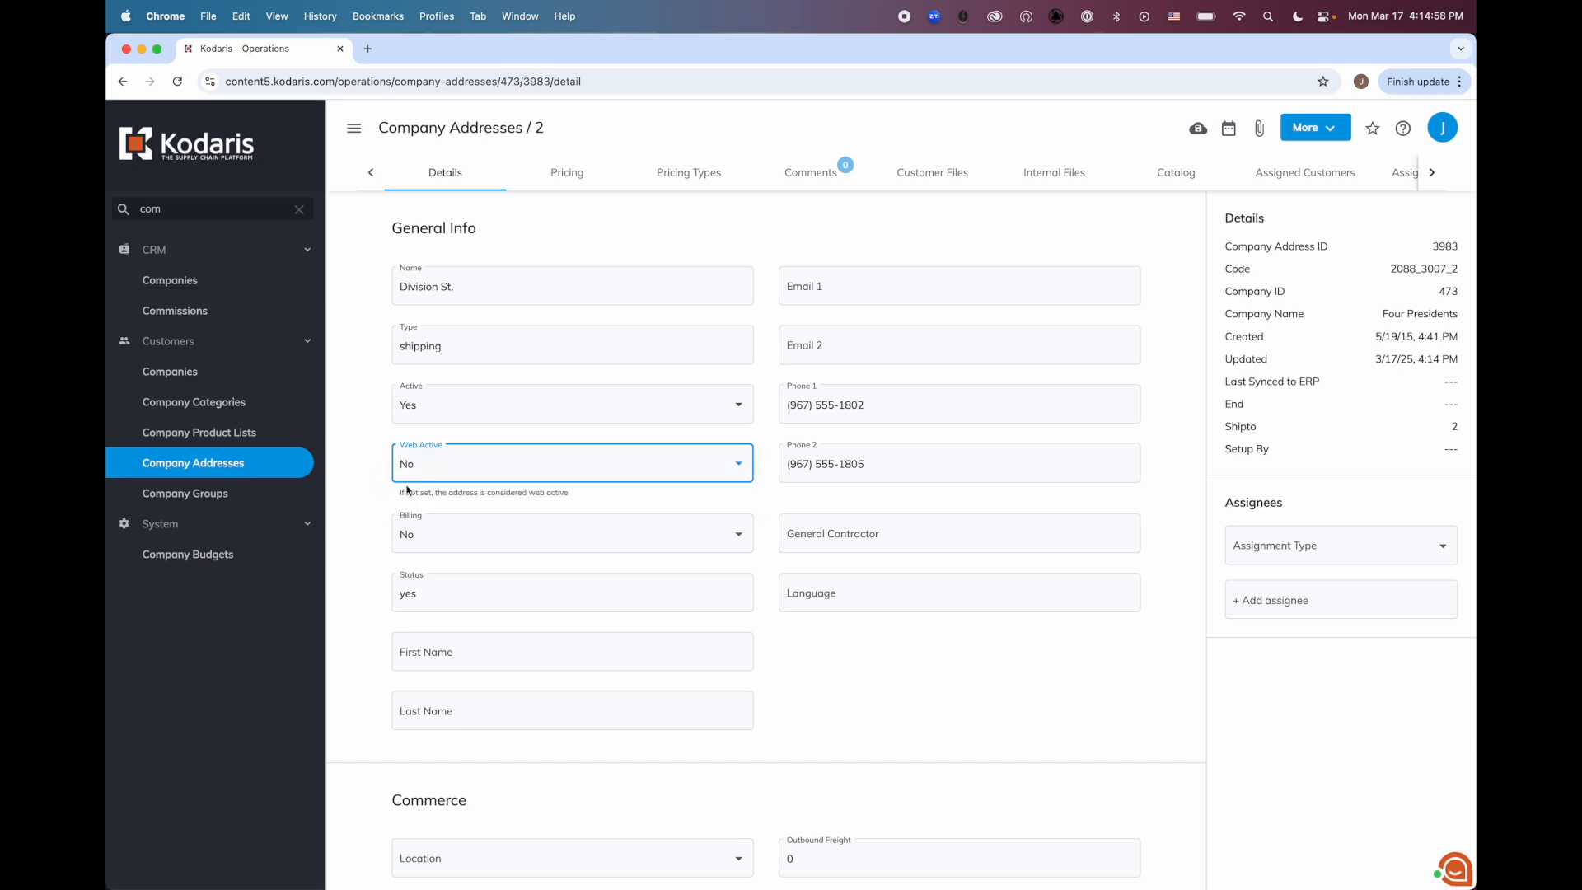
pyautogui.click(369, 458)
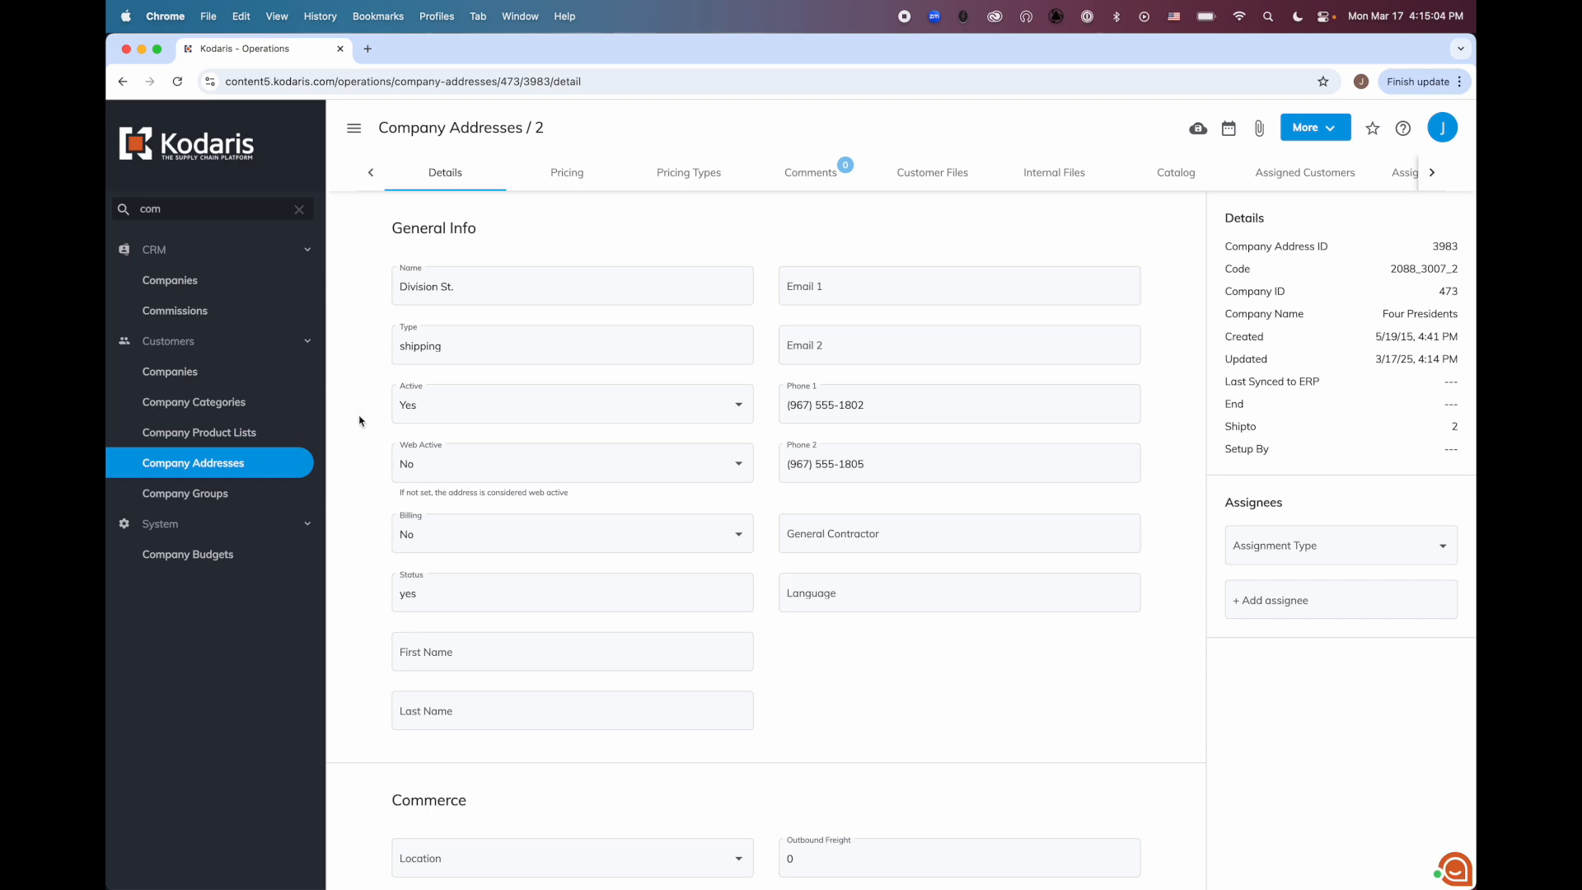
# Return to the storefront, reload the cart and check the shipping address choices in its Location stage again
pyautogui.hotkey('ctrl', 'Up')
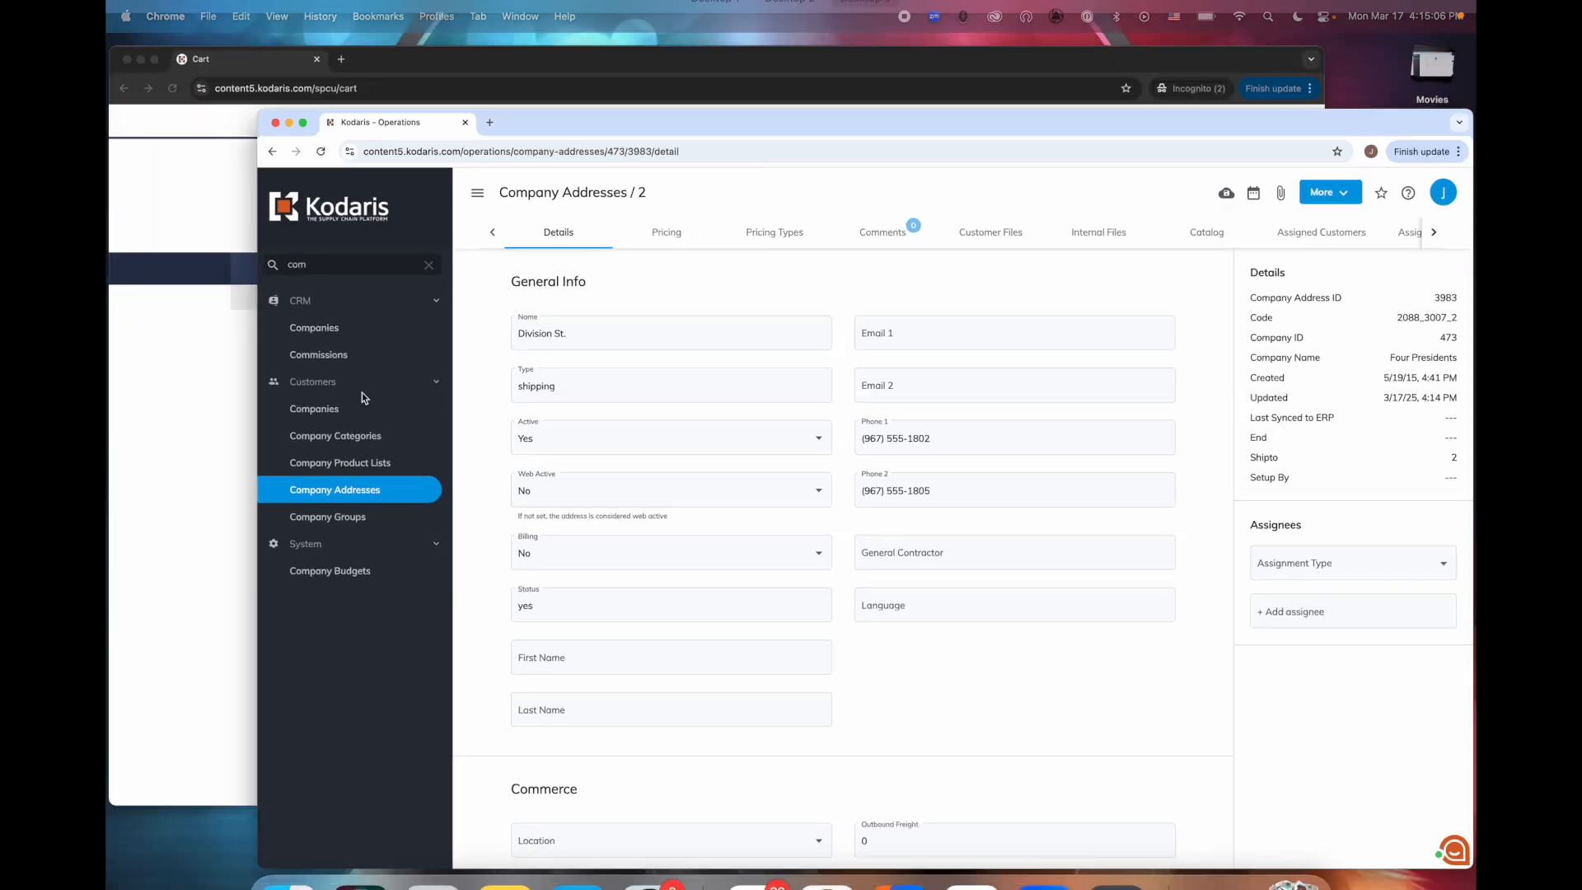
pyautogui.click(458, 326)
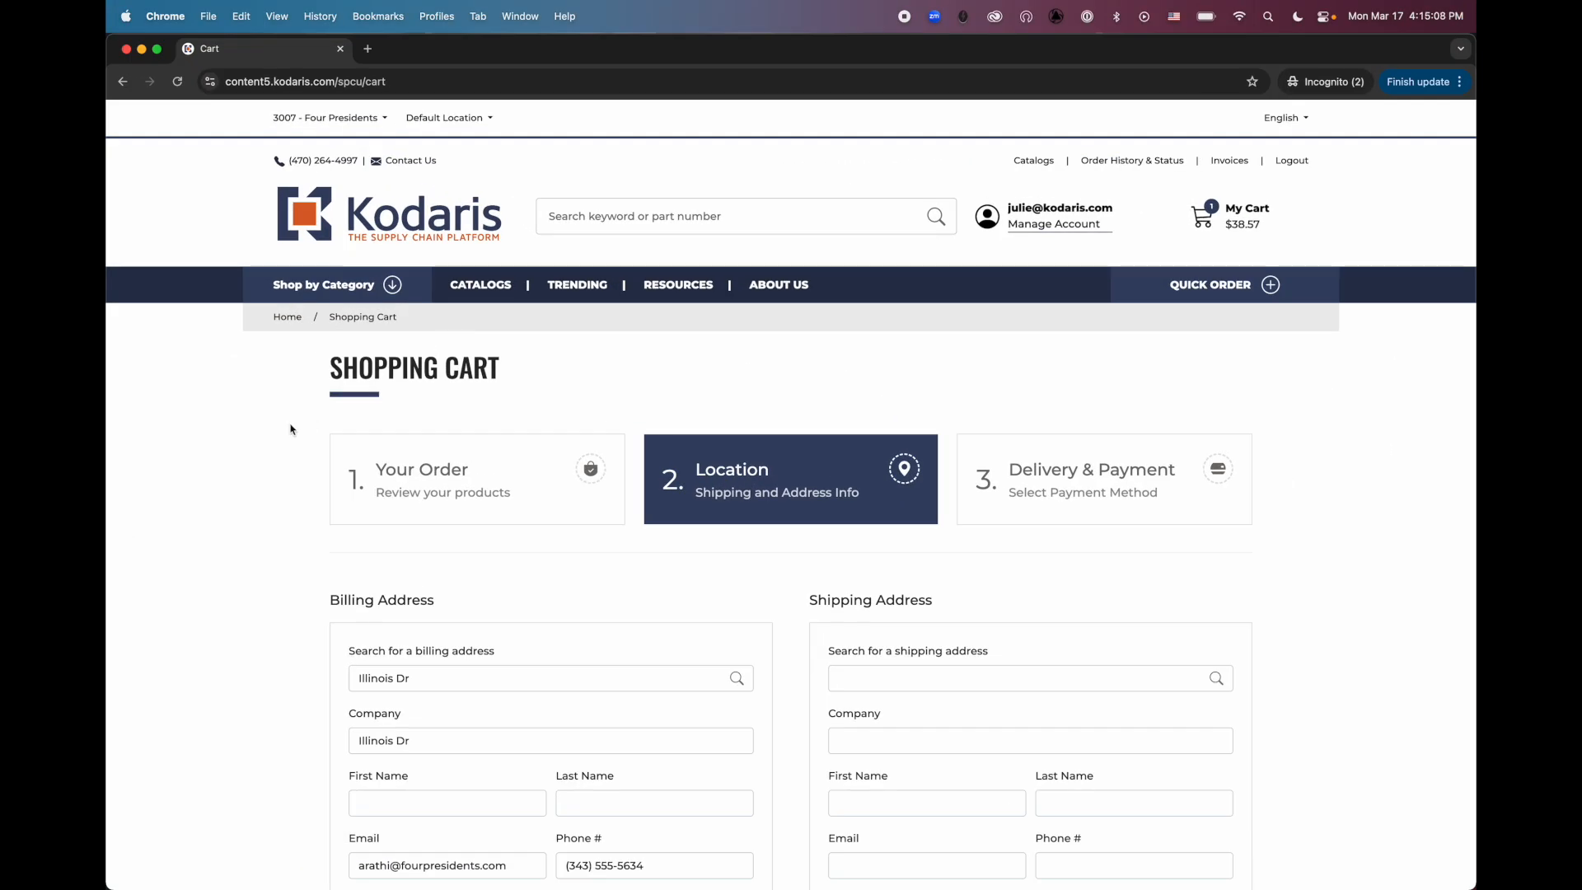
pyautogui.click(183, 81)
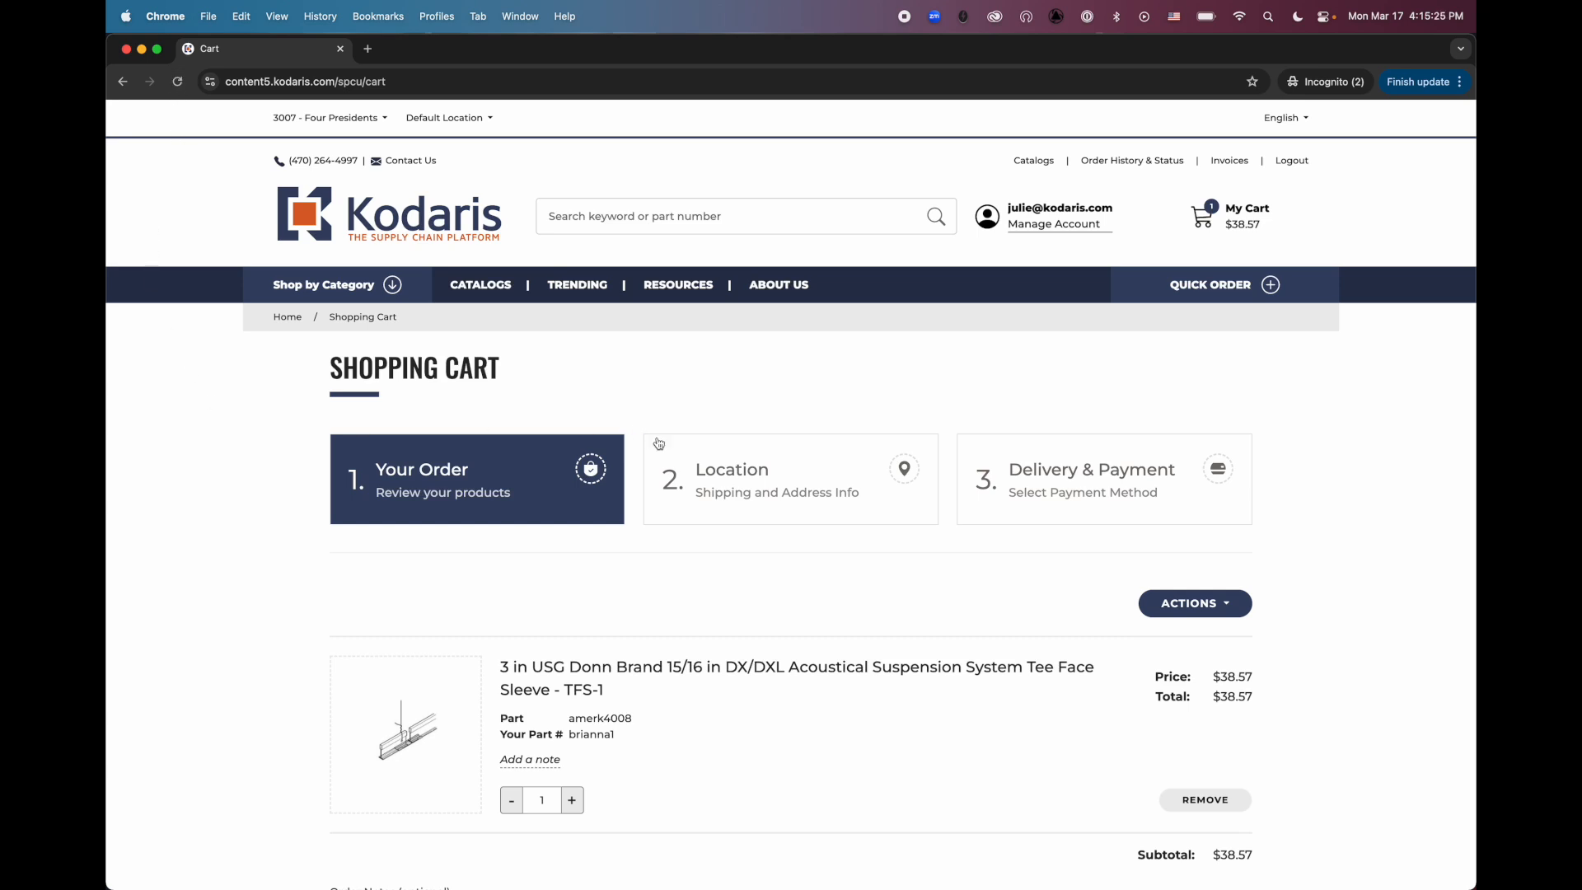
pyautogui.click(750, 507)
pyautogui.scroll(-2, 750, 507)
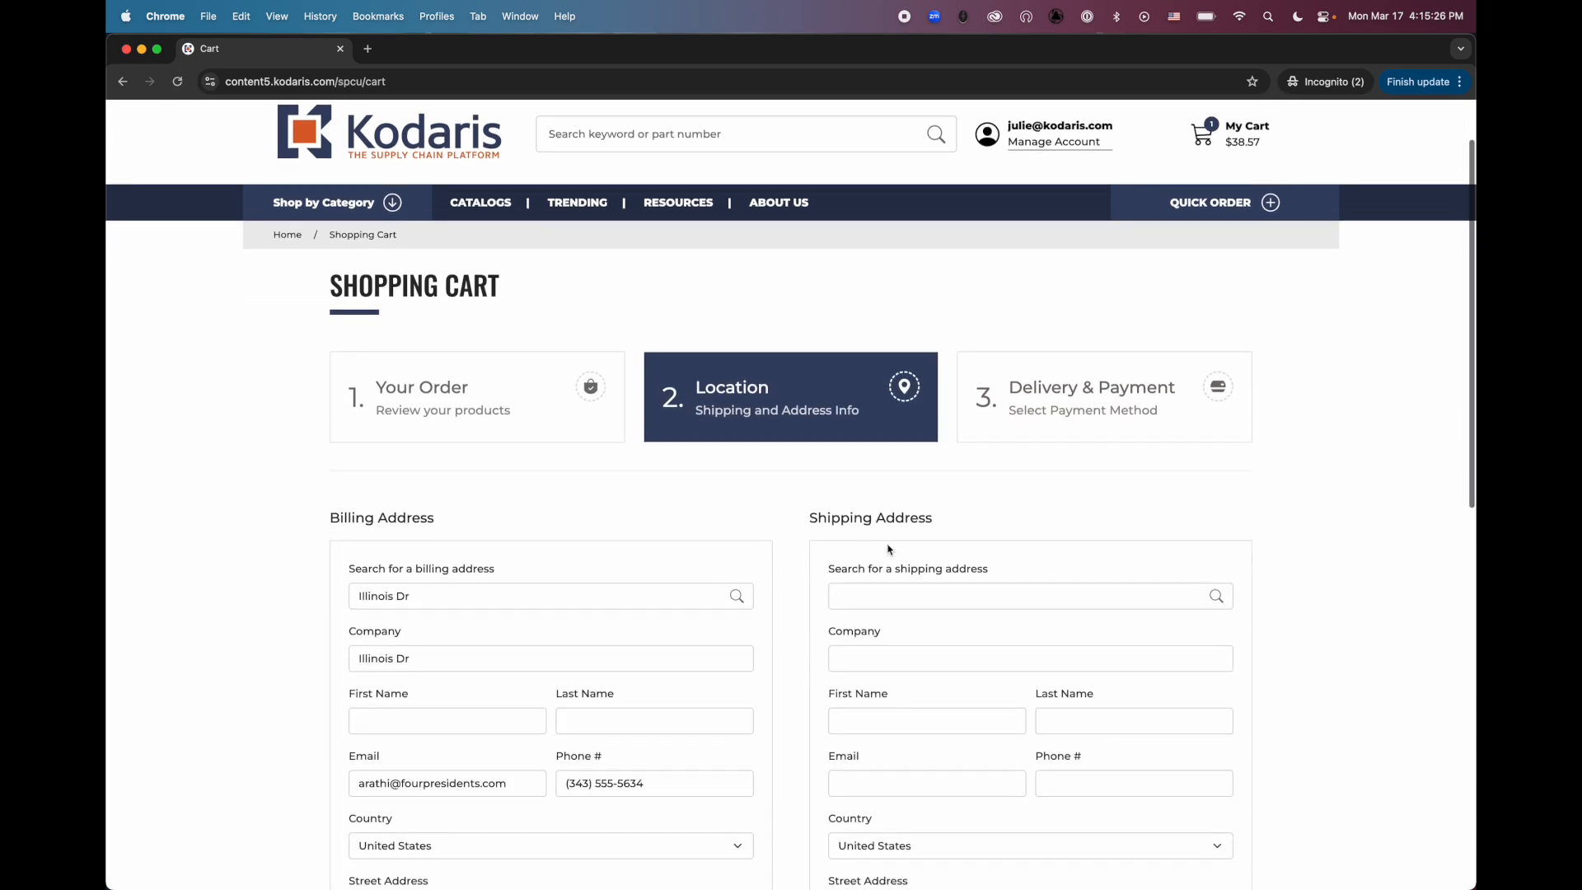
pyautogui.click(879, 599)
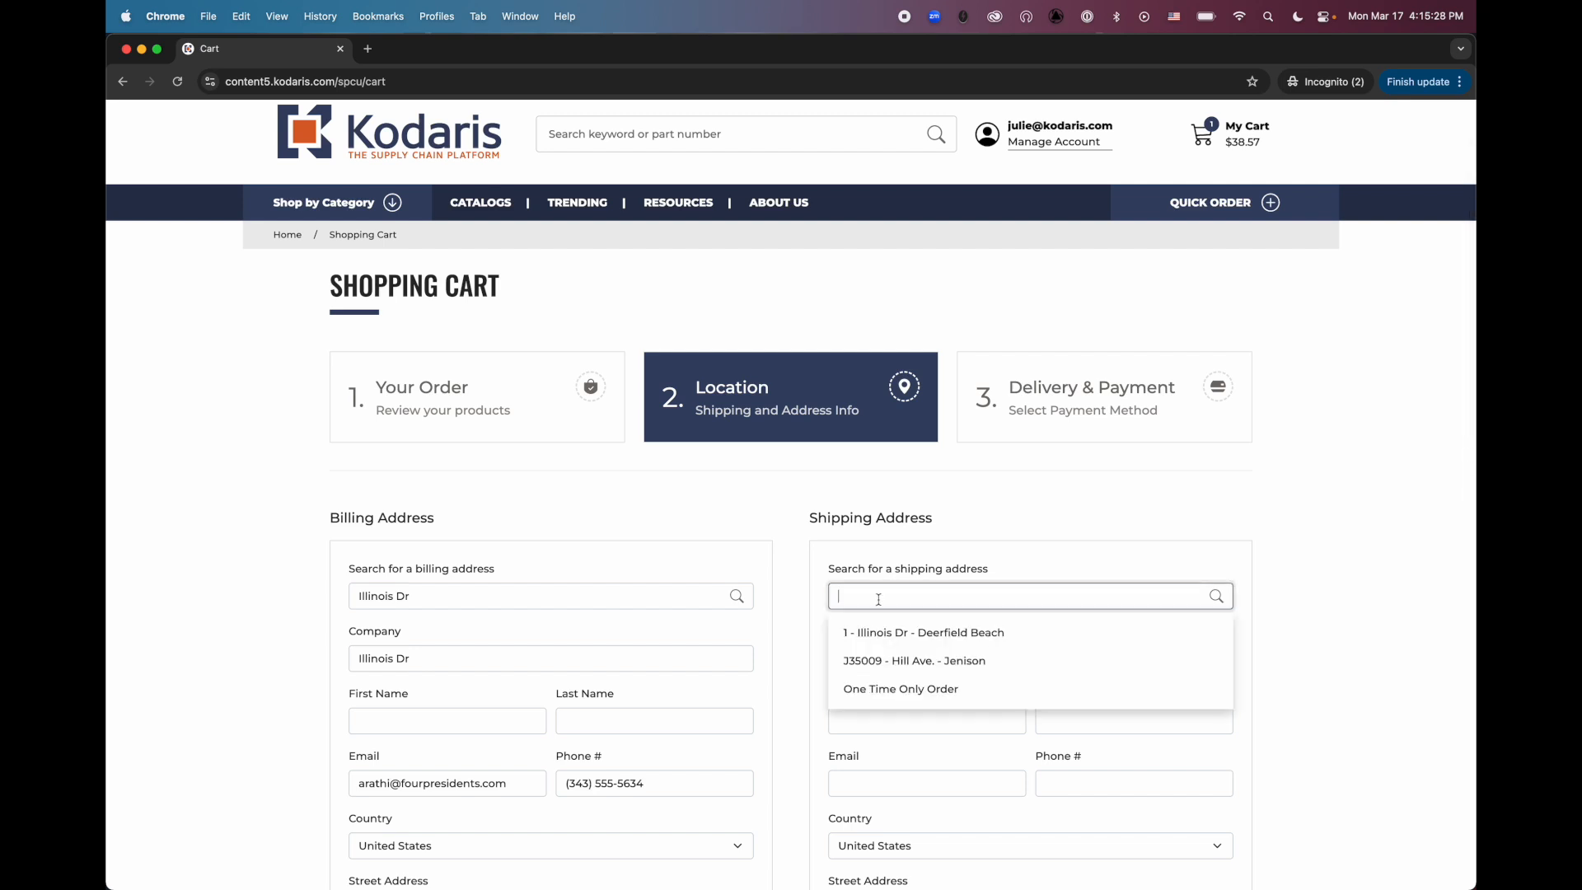
pyautogui.click(945, 501)
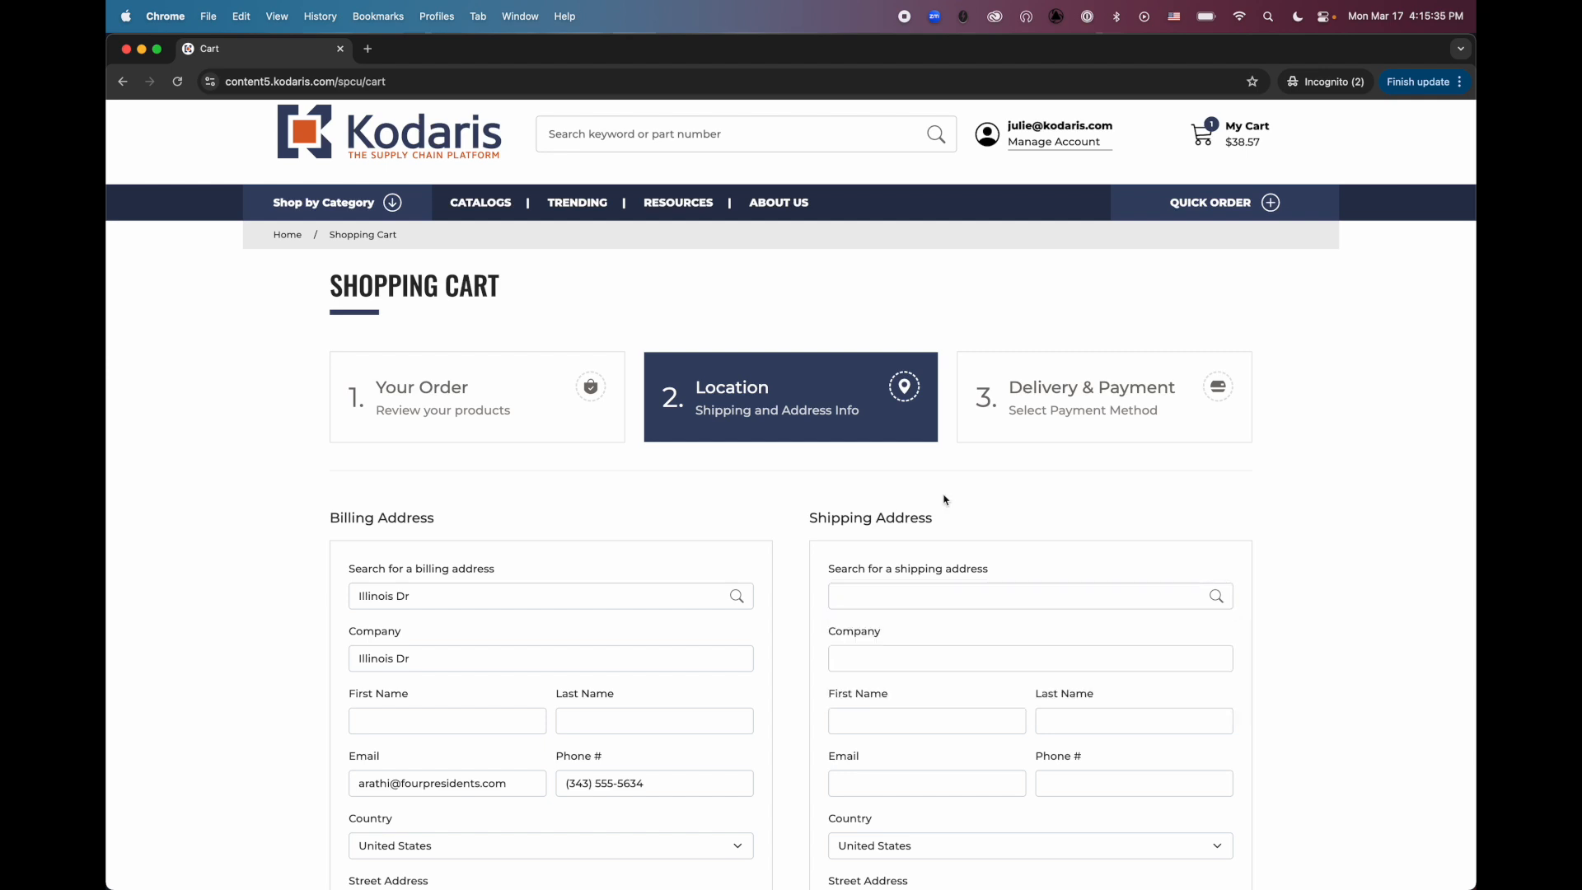
# Open the company's Locations list in the storefront account area and remove its Active = Yes filter
pyautogui.scroll(2, 943, 498)
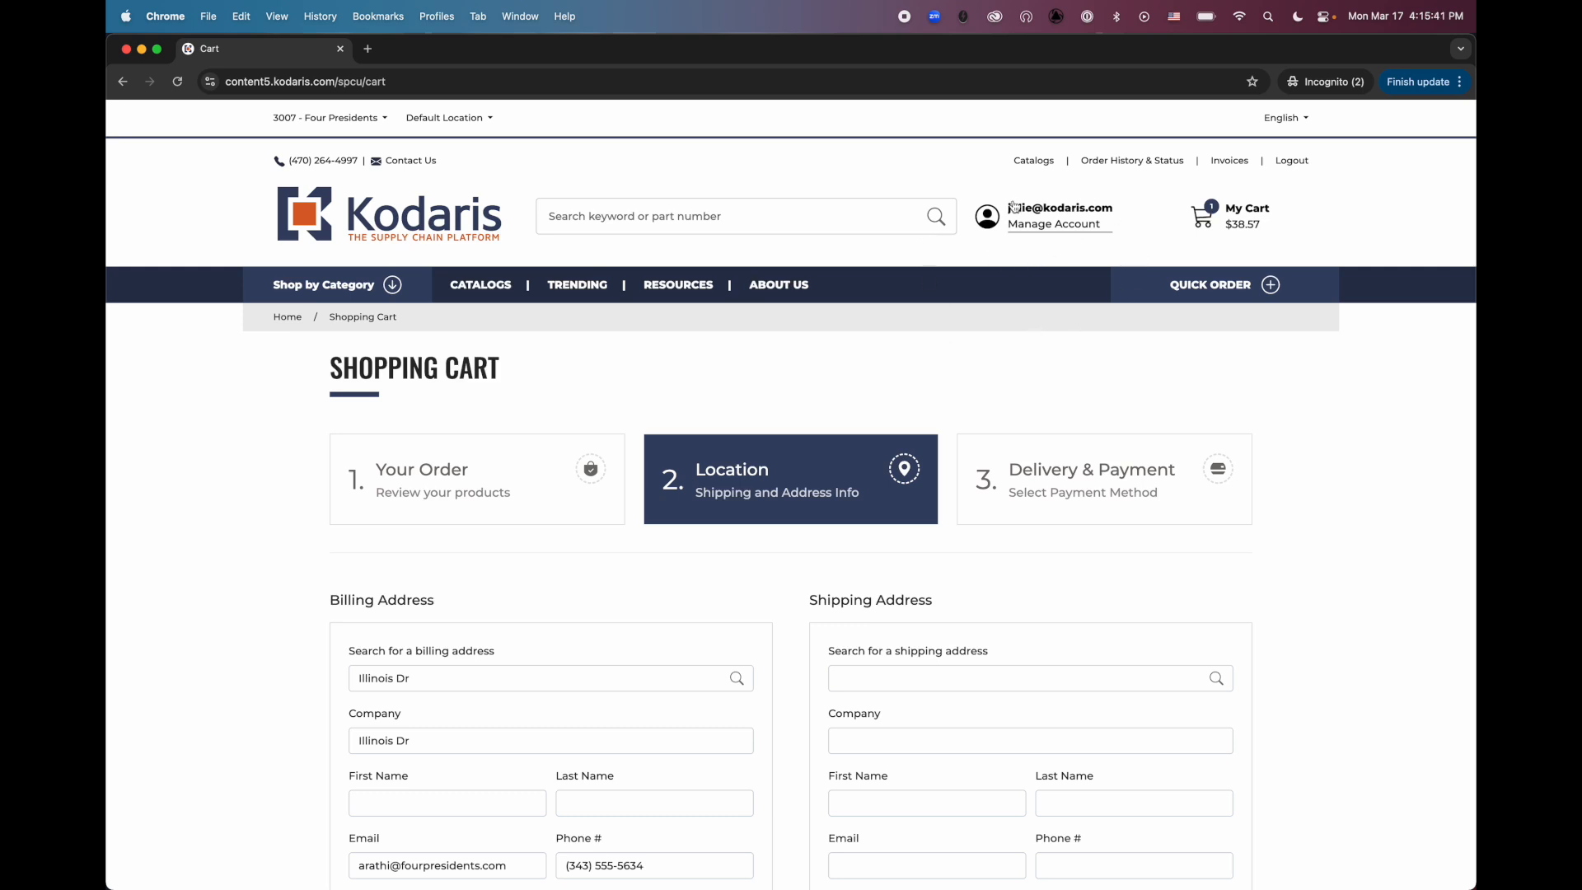
pyautogui.click(1036, 215)
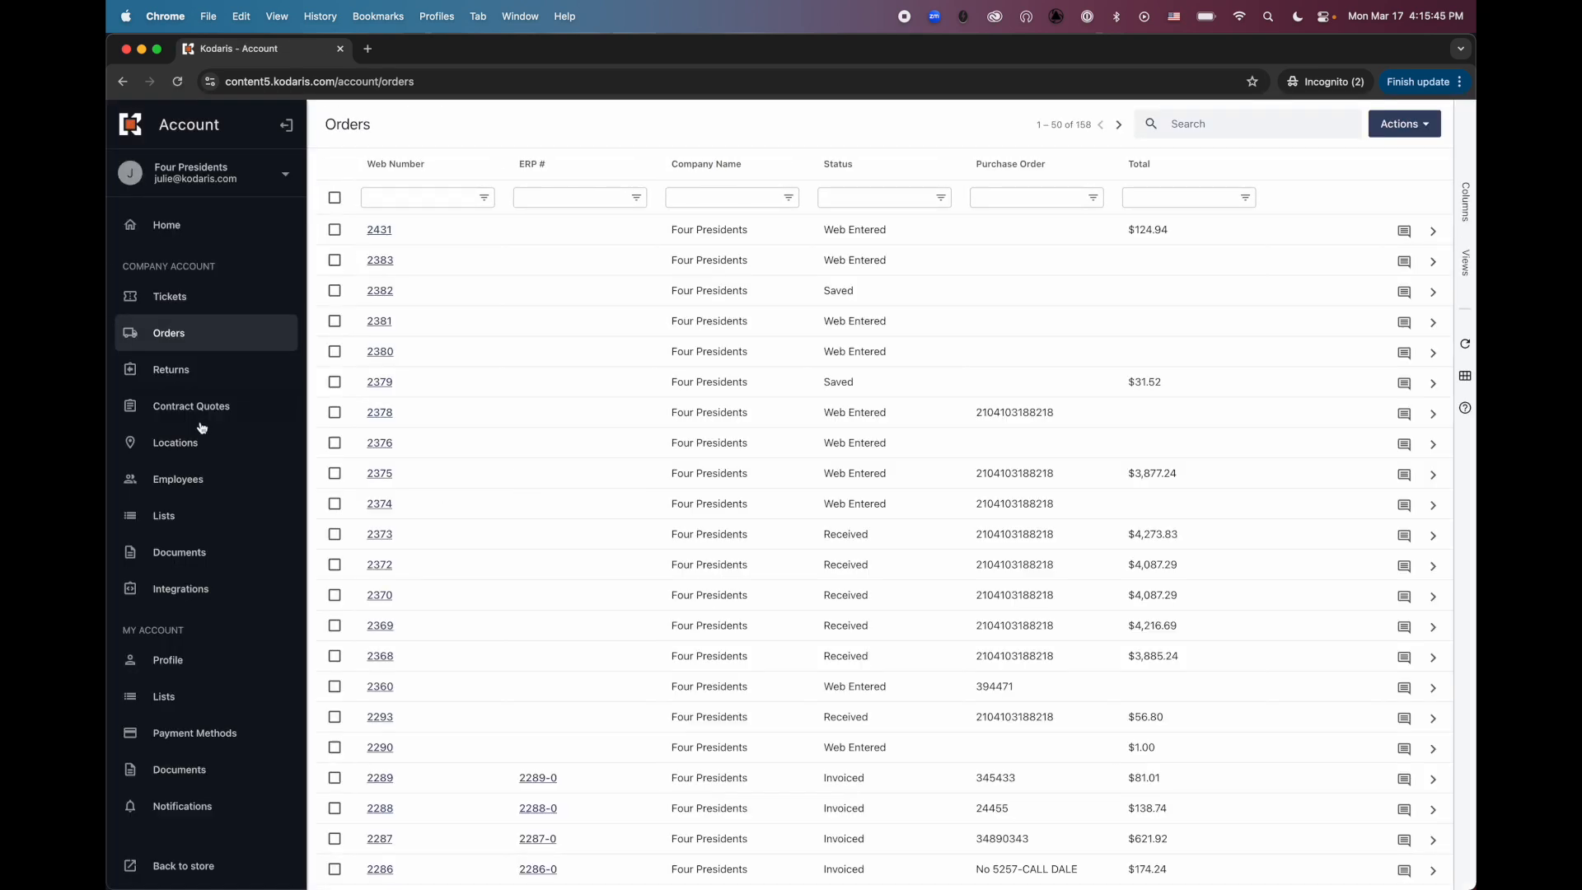
pyautogui.click(221, 446)
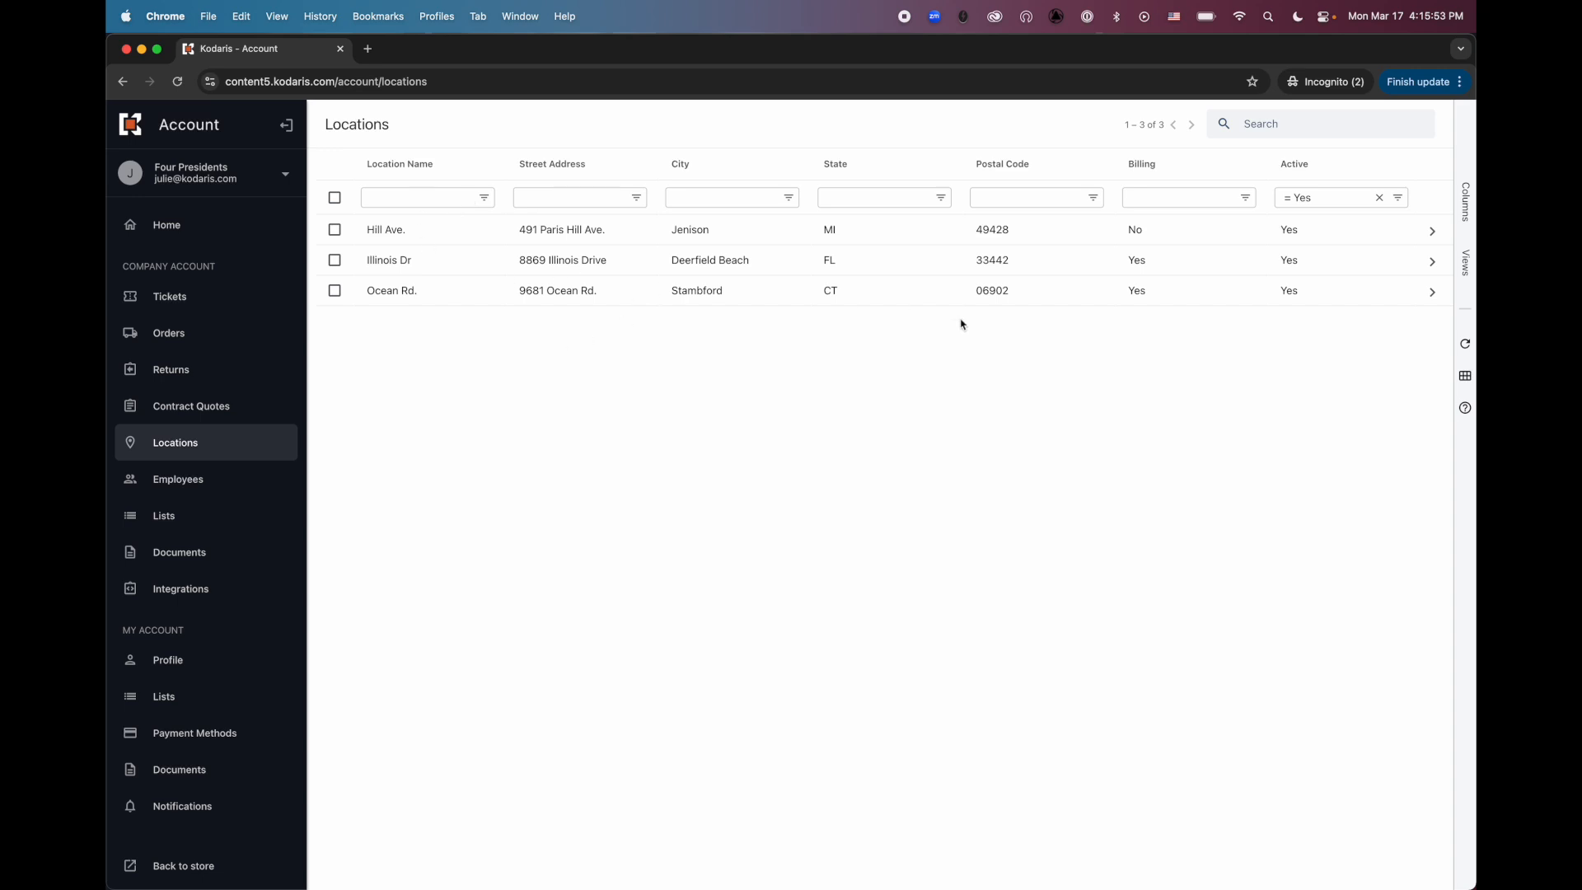
pyautogui.click(1382, 201)
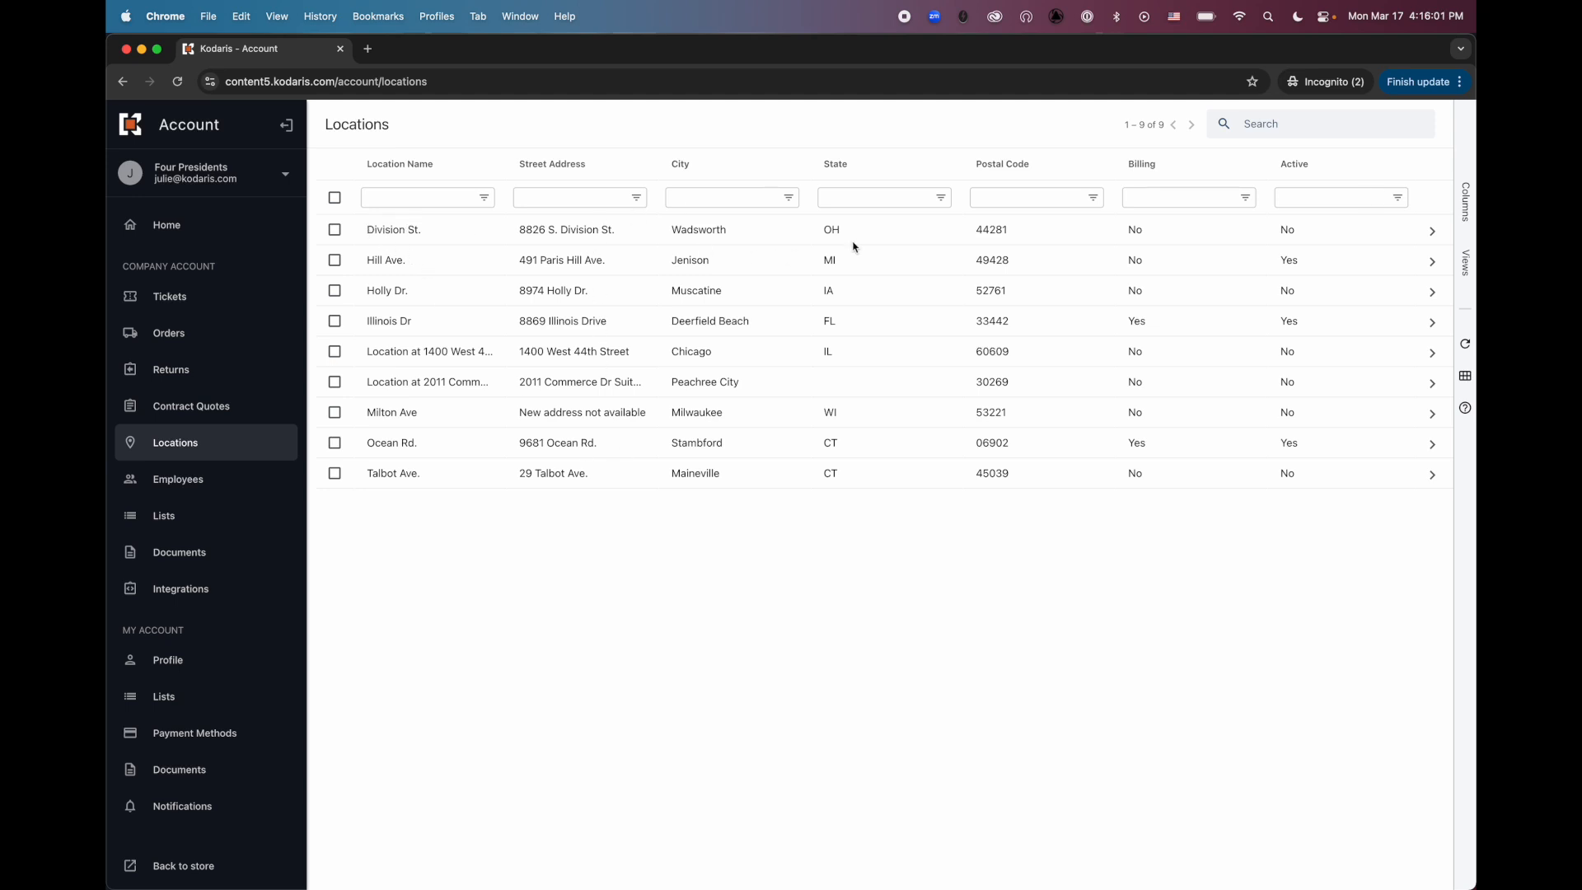
# Open the Division St. location and set Active to Yes in its configuration
pyautogui.click(1434, 239)
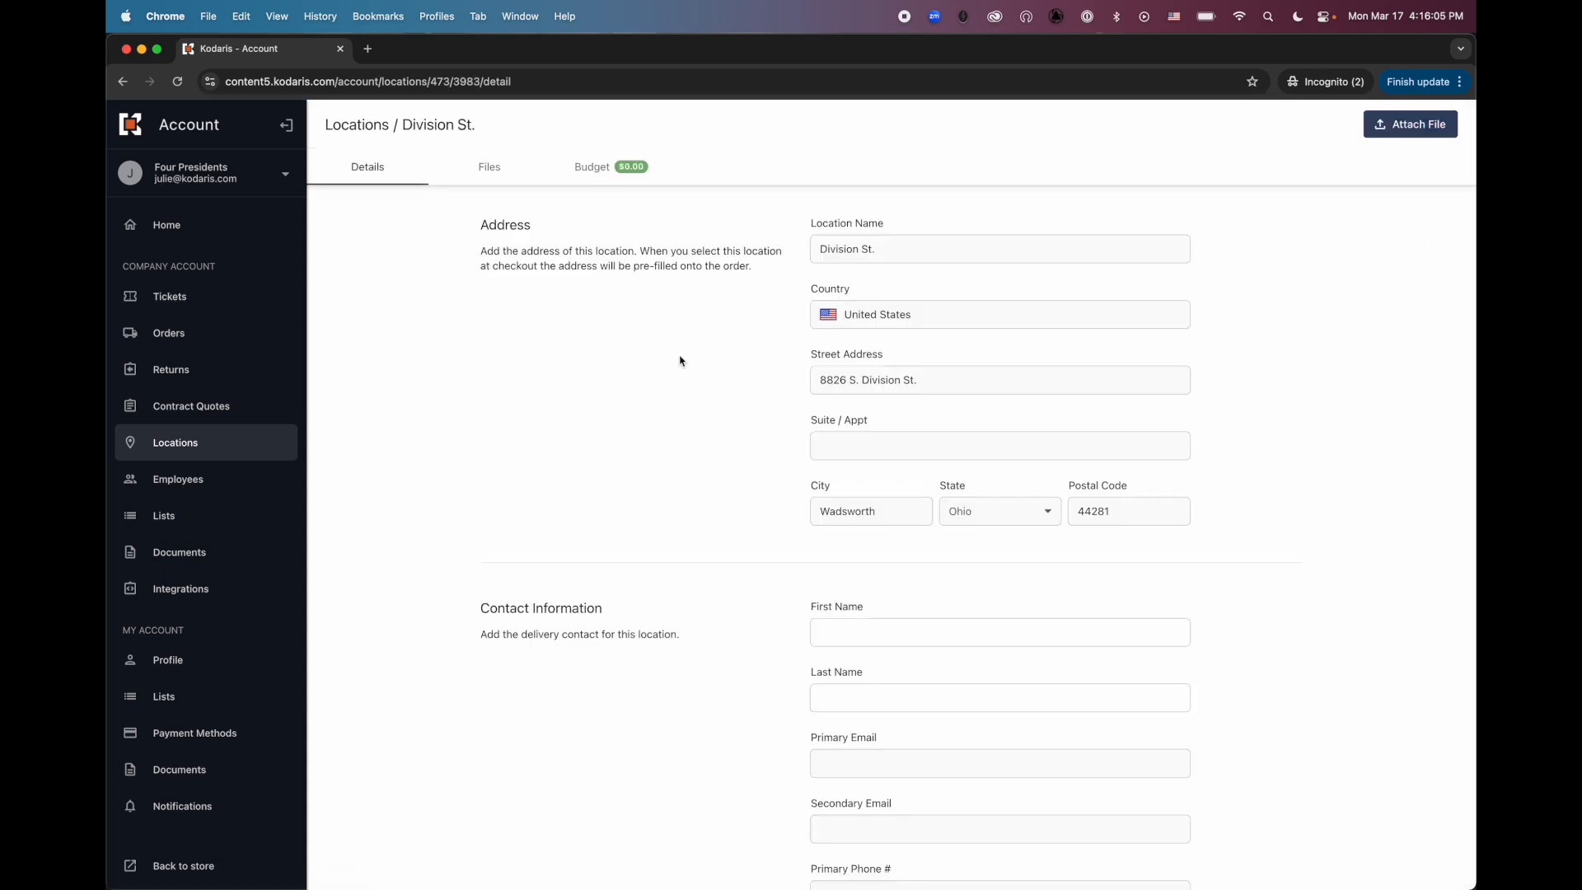
pyautogui.scroll(-10, 681, 361)
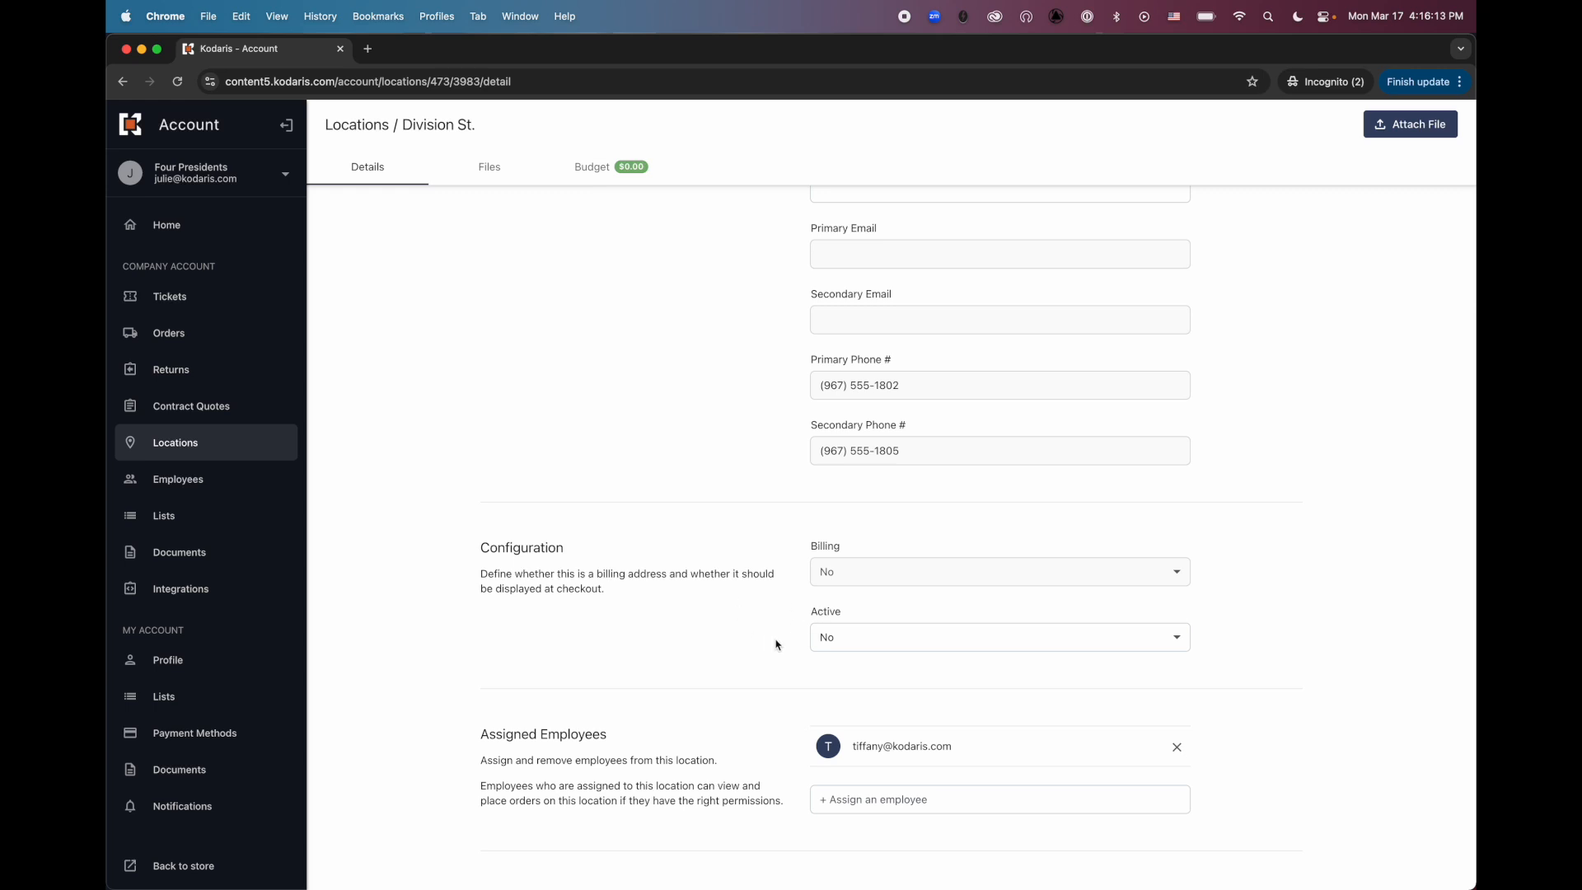
pyautogui.click(832, 642)
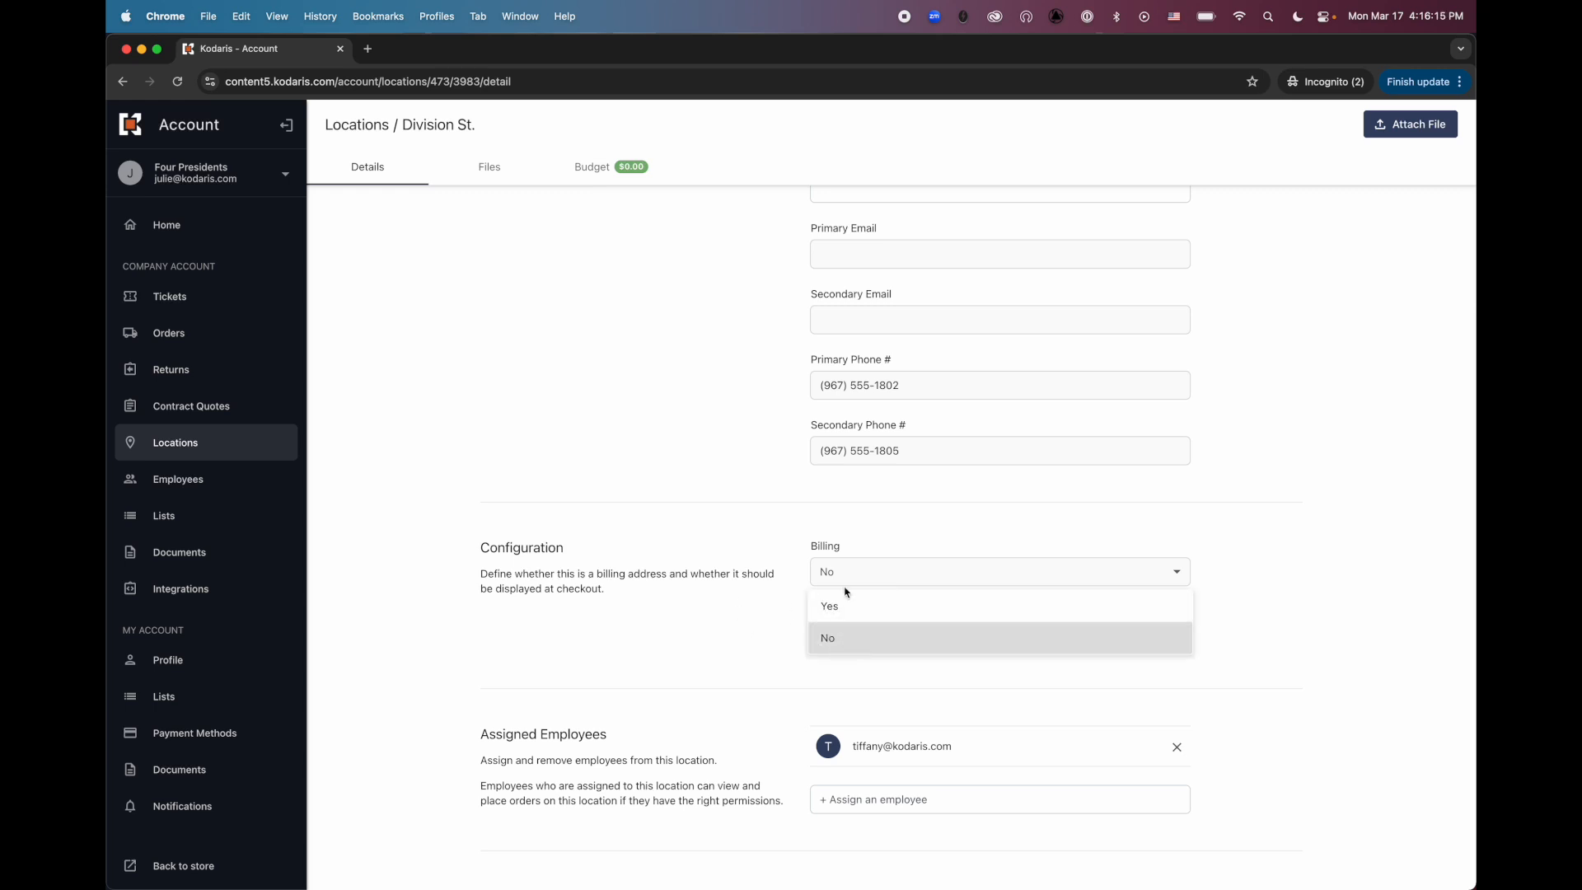
pyautogui.click(851, 619)
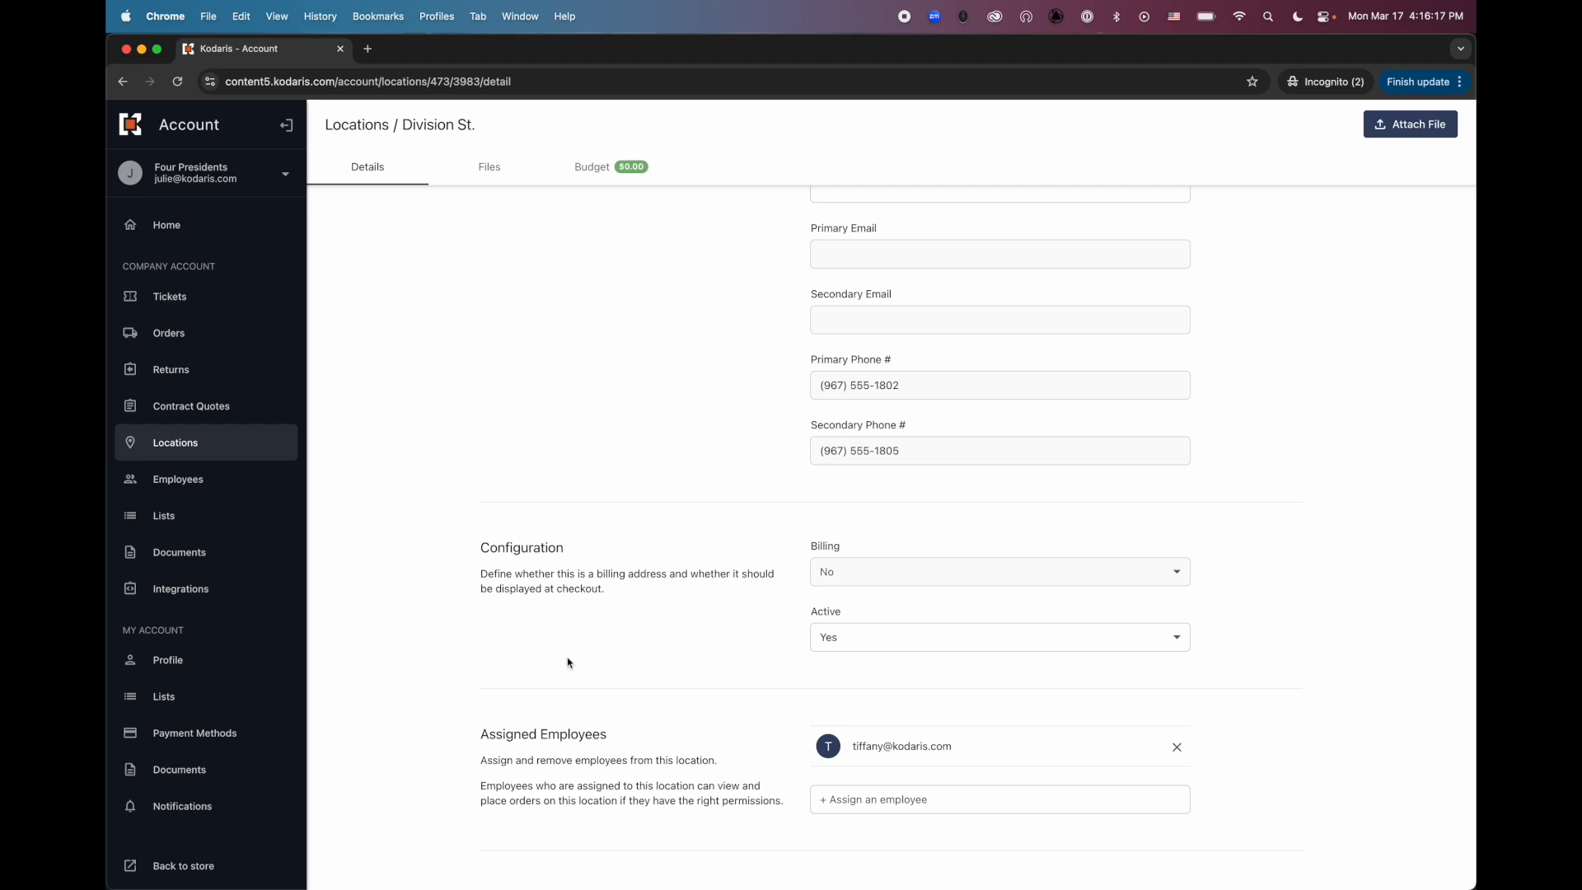
# Return to the storefront, open the cart's Location stage and check the shipping address choices
pyautogui.scroll(6, 532, 655)
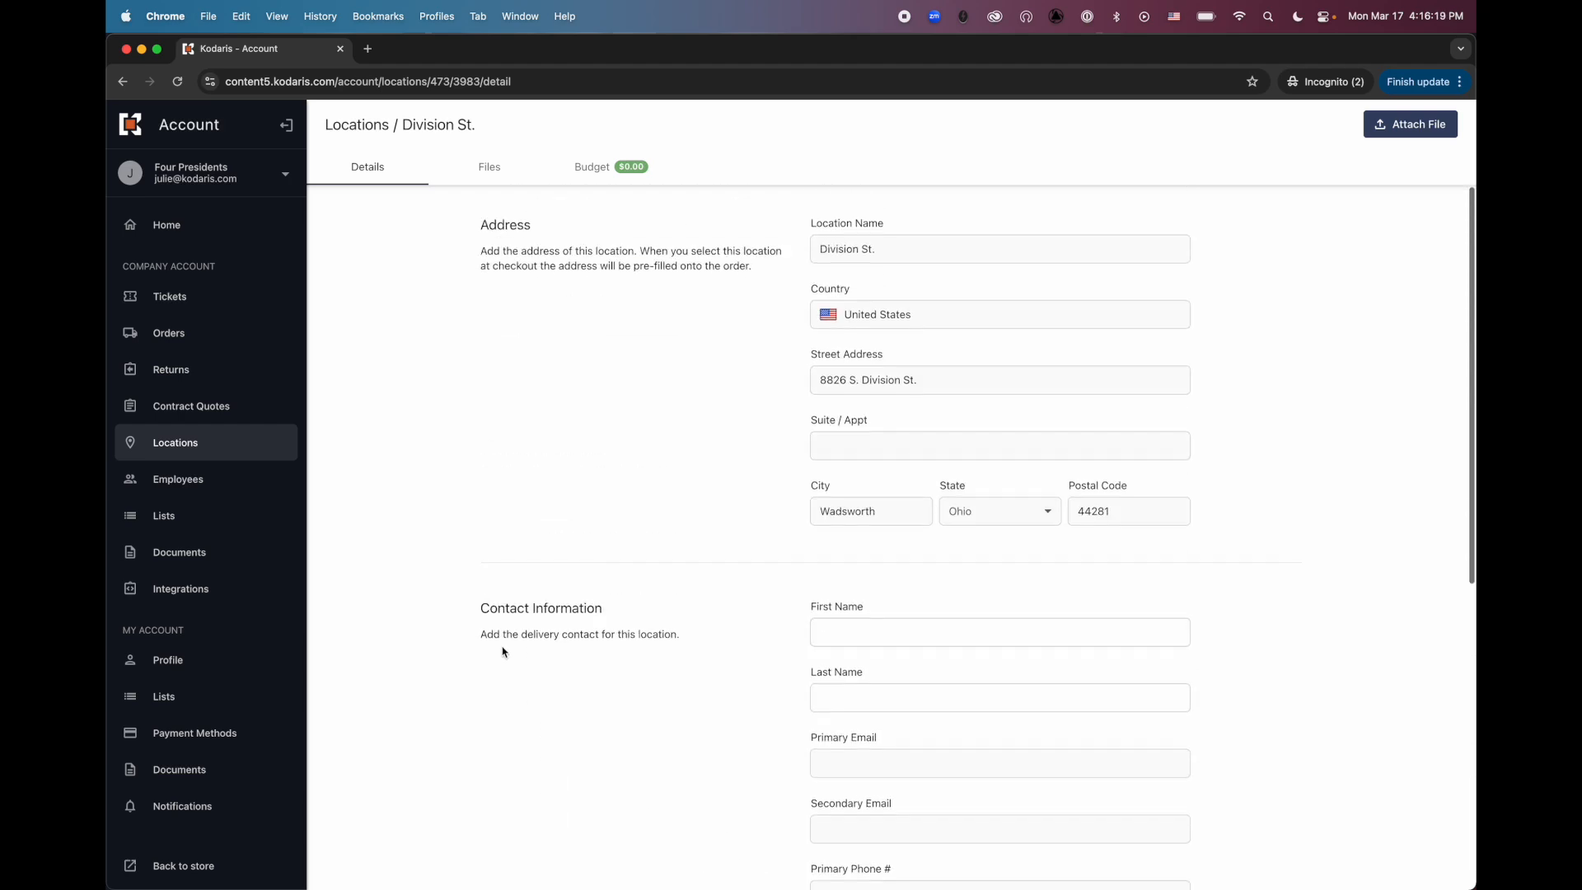
pyautogui.click(159, 865)
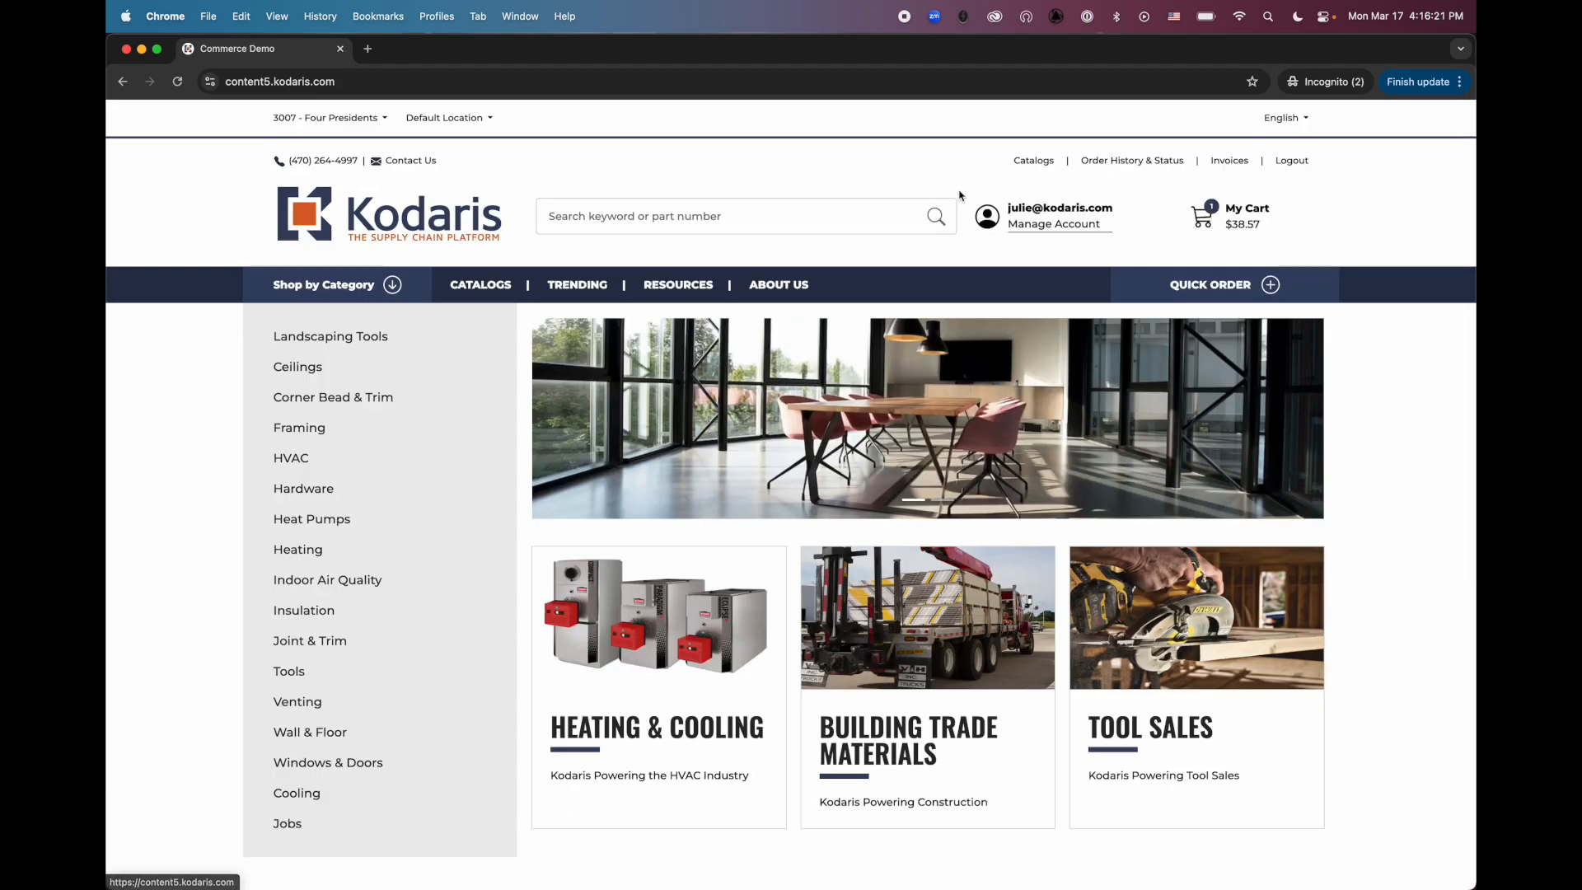
pyautogui.click(1236, 226)
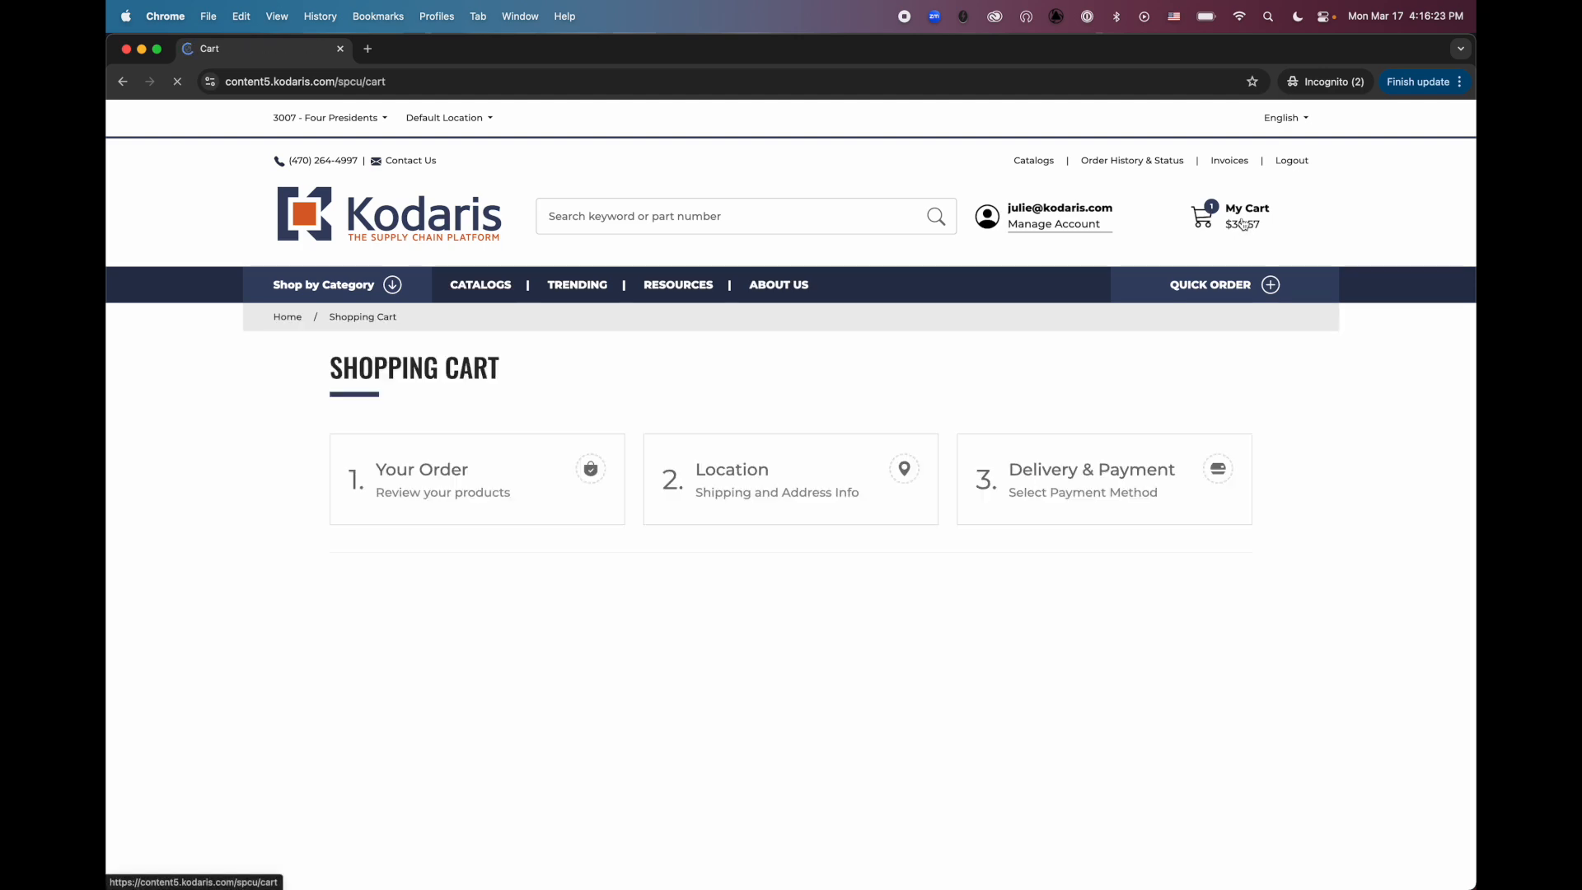
pyautogui.click(725, 485)
pyautogui.click(882, 673)
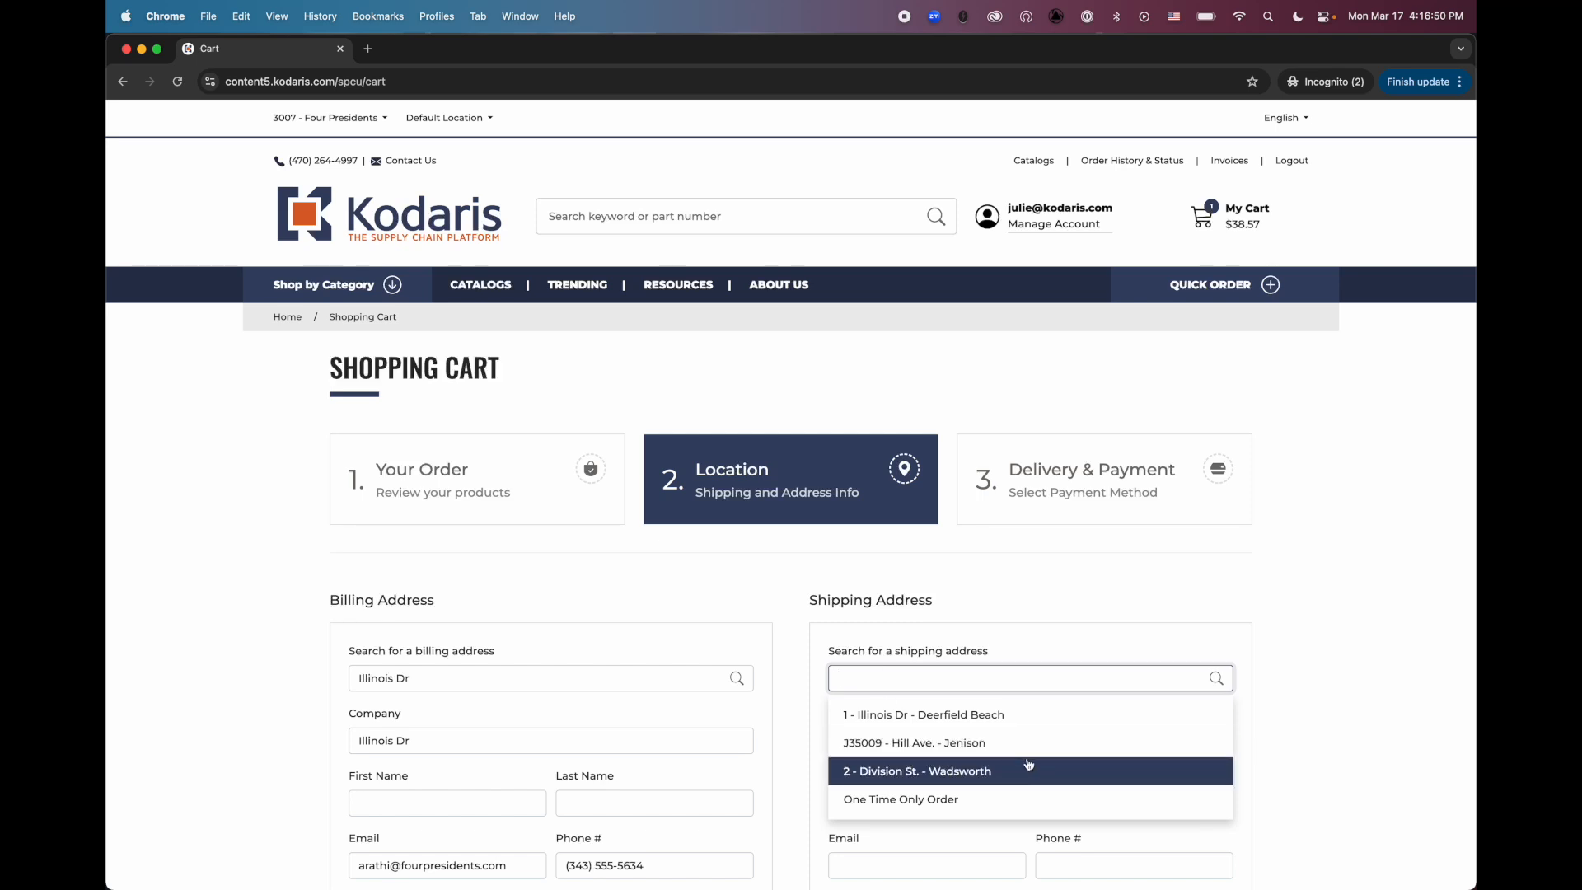
pyautogui.click(1016, 615)
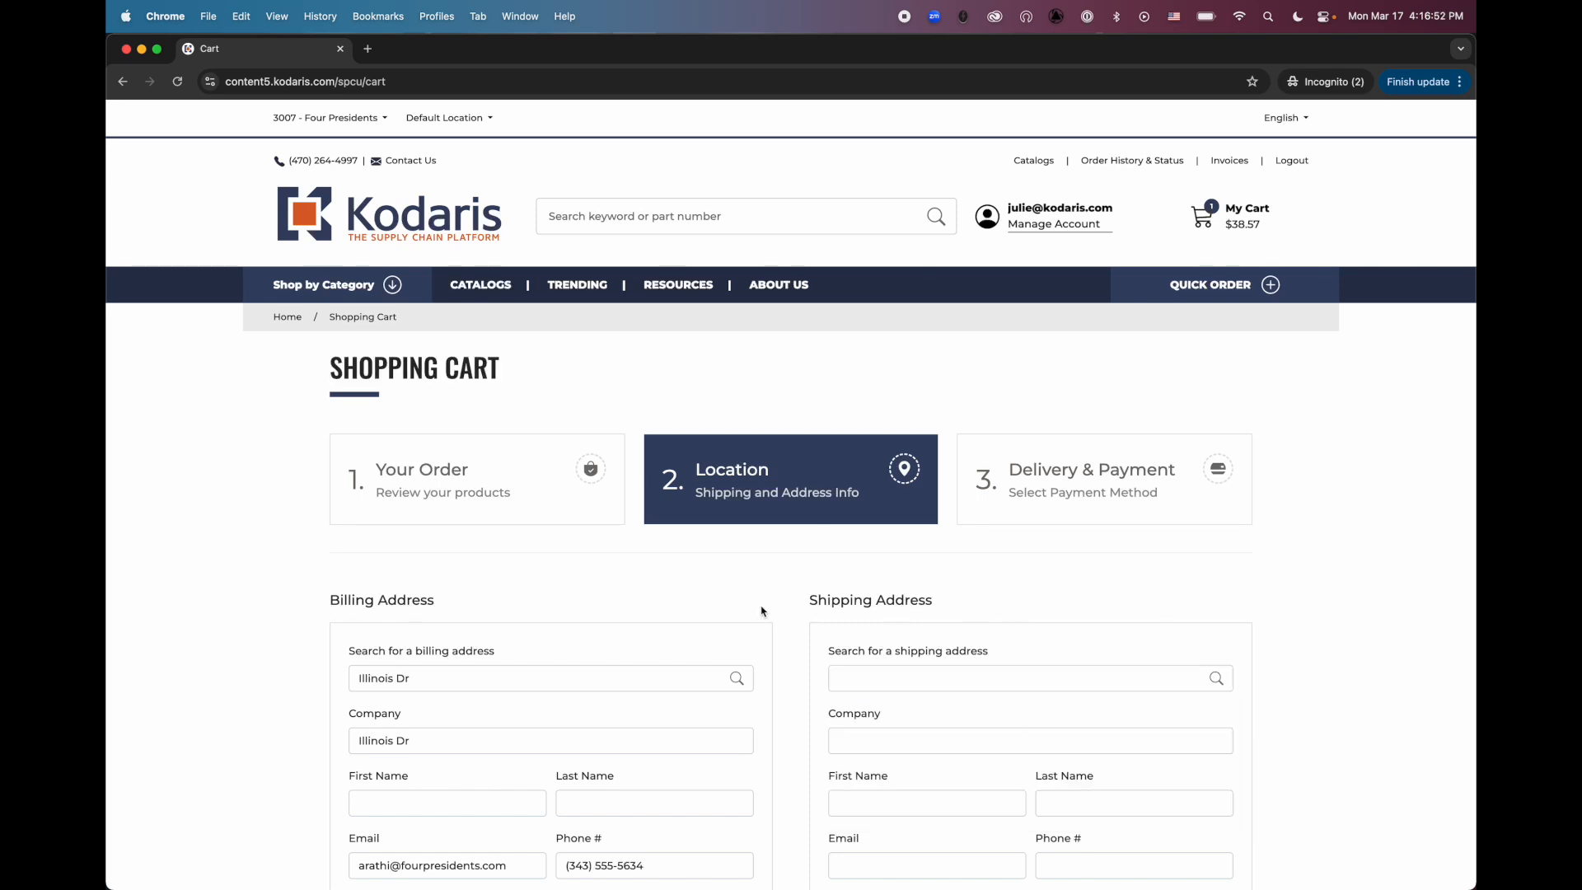
# Switch to the Operations portal, go back to the Company Addresses list and clear its "division" search
pyautogui.hotkey('ctrl', 'Up')
pyautogui.click(502, 314)
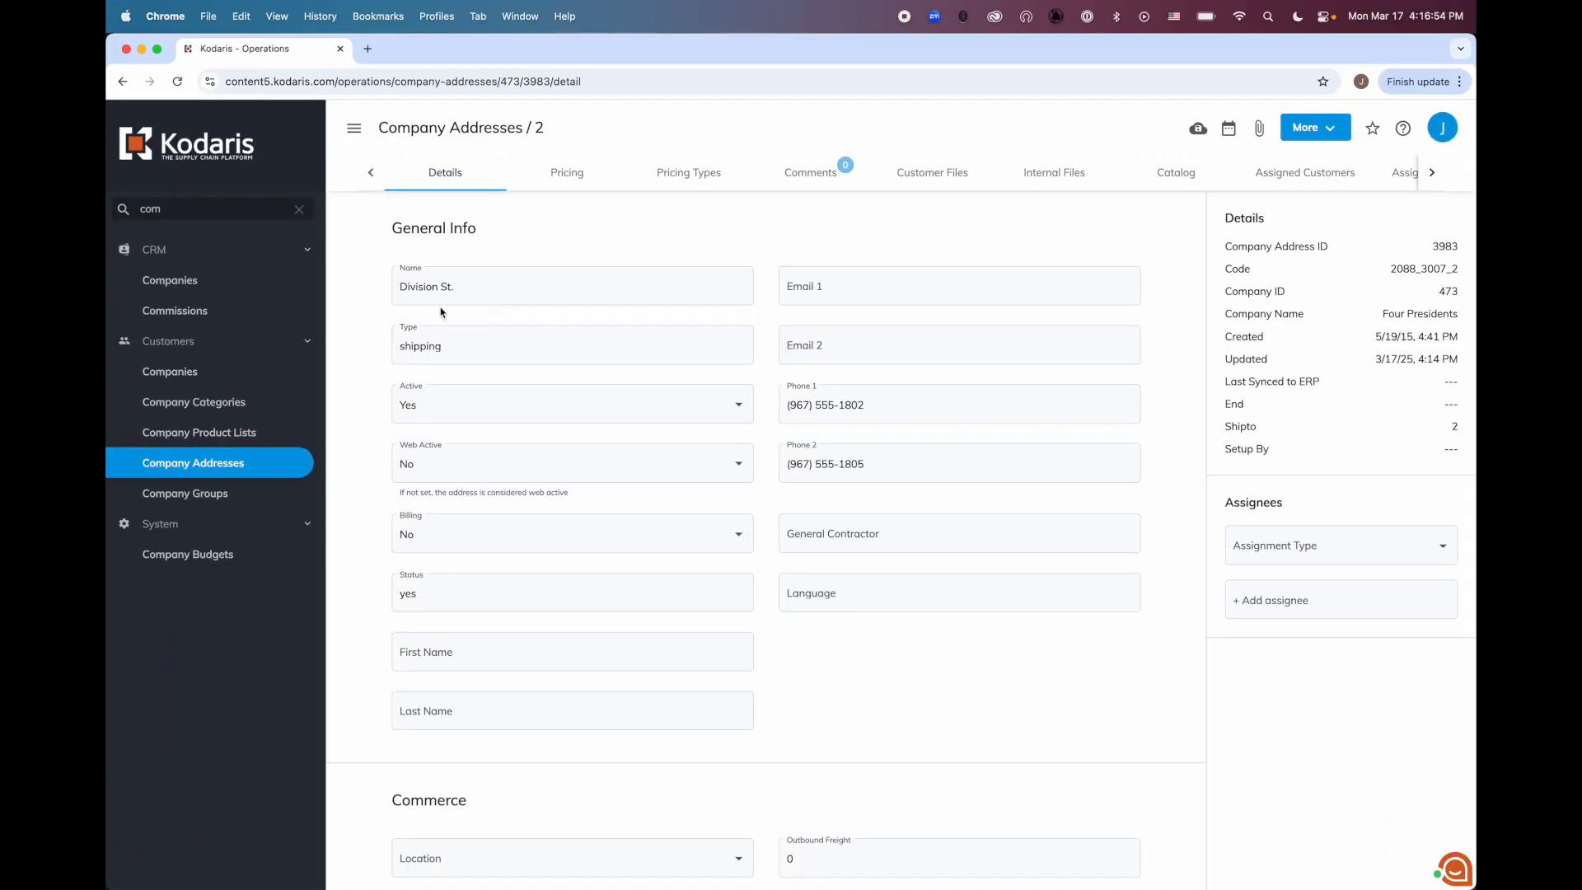
pyautogui.click(413, 132)
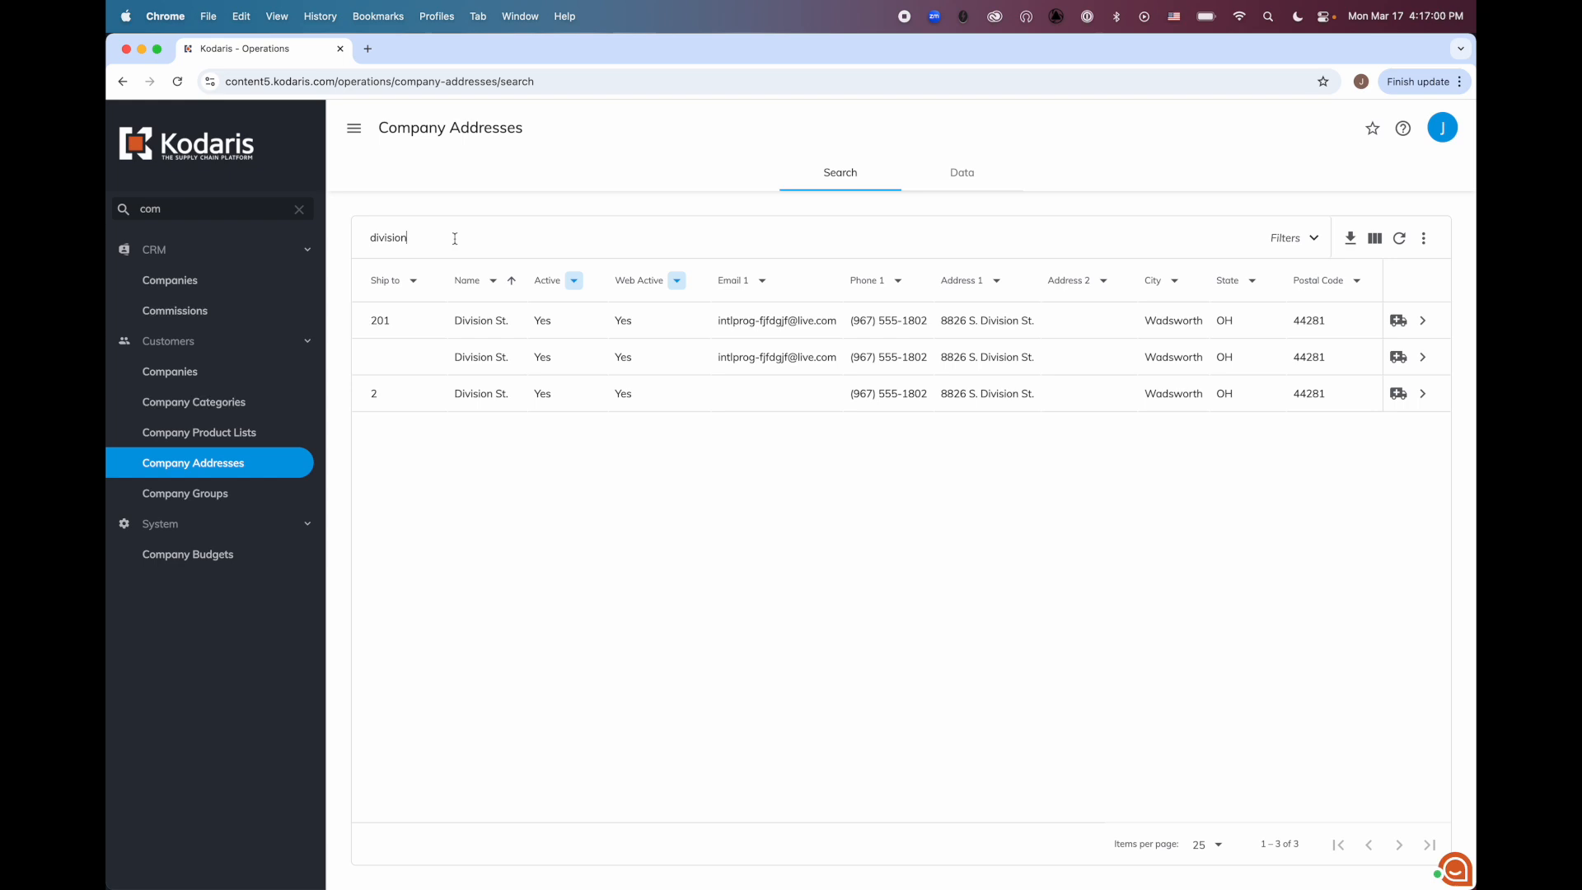
pyautogui.press('BackSpace')
pyautogui.press('BackSpace')
pyautogui.press('BackSpace')
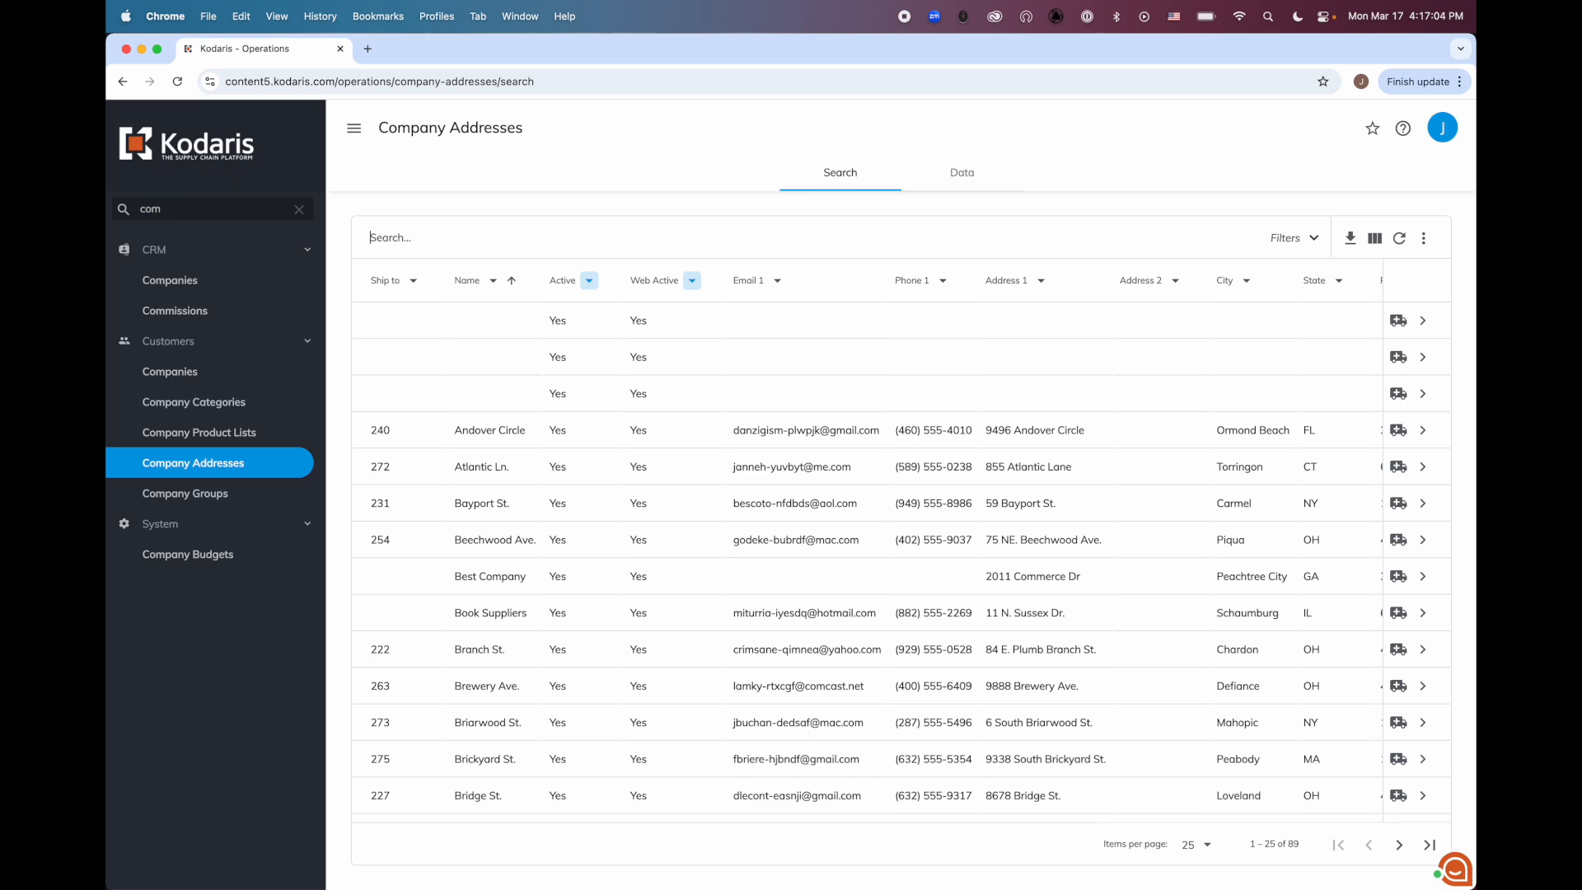
# Open the Company Addresses data grid, filter Location Name by "division" and select the Web Active column
pyautogui.click(962, 175)
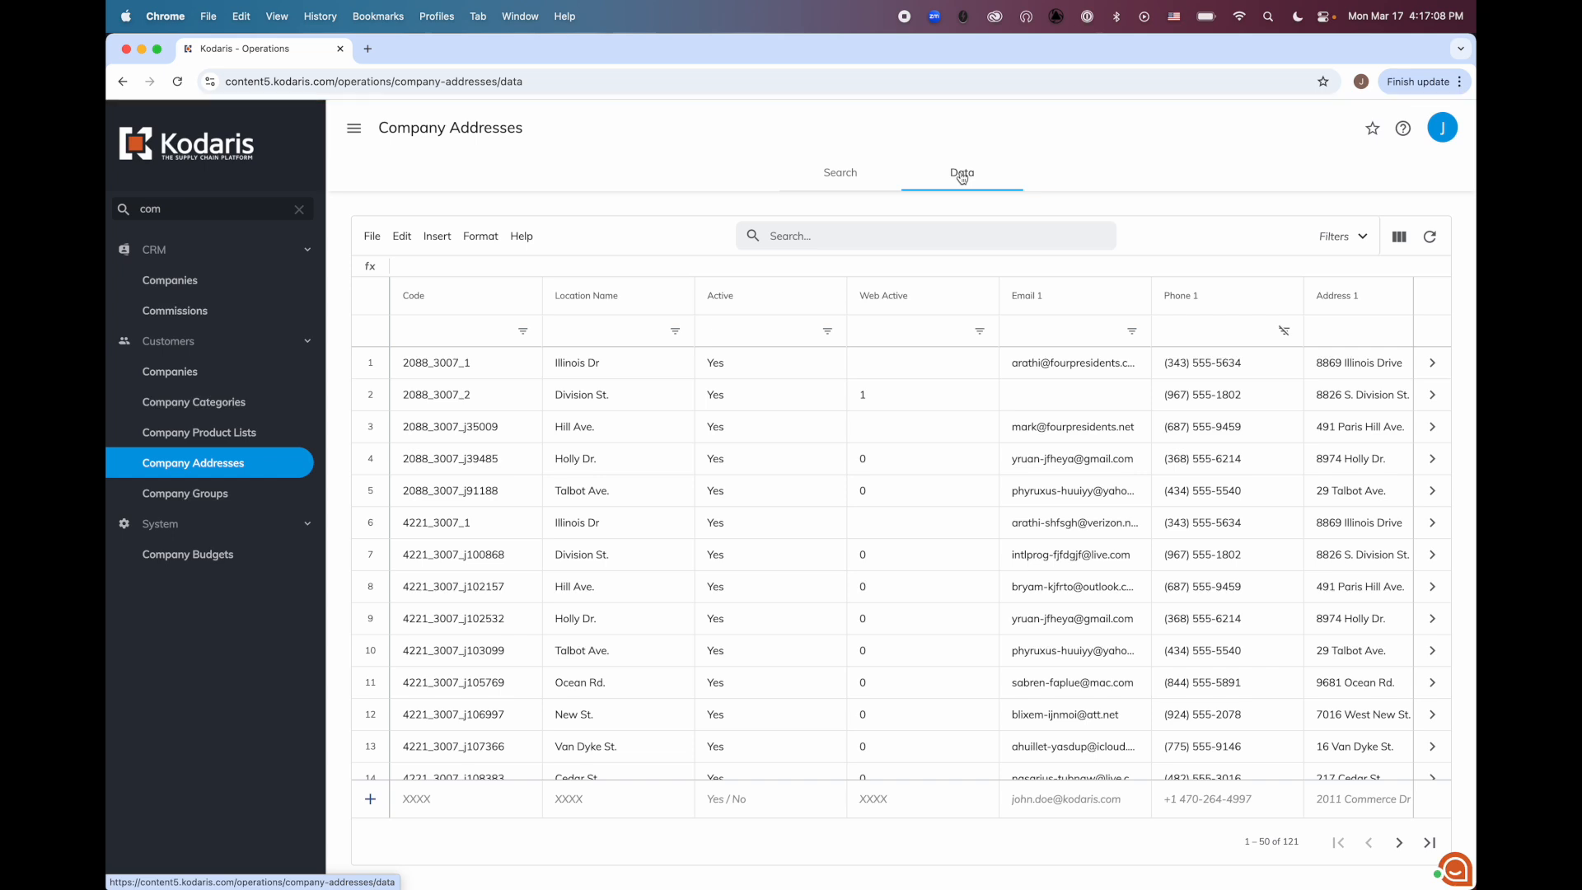
pyautogui.click(613, 328)
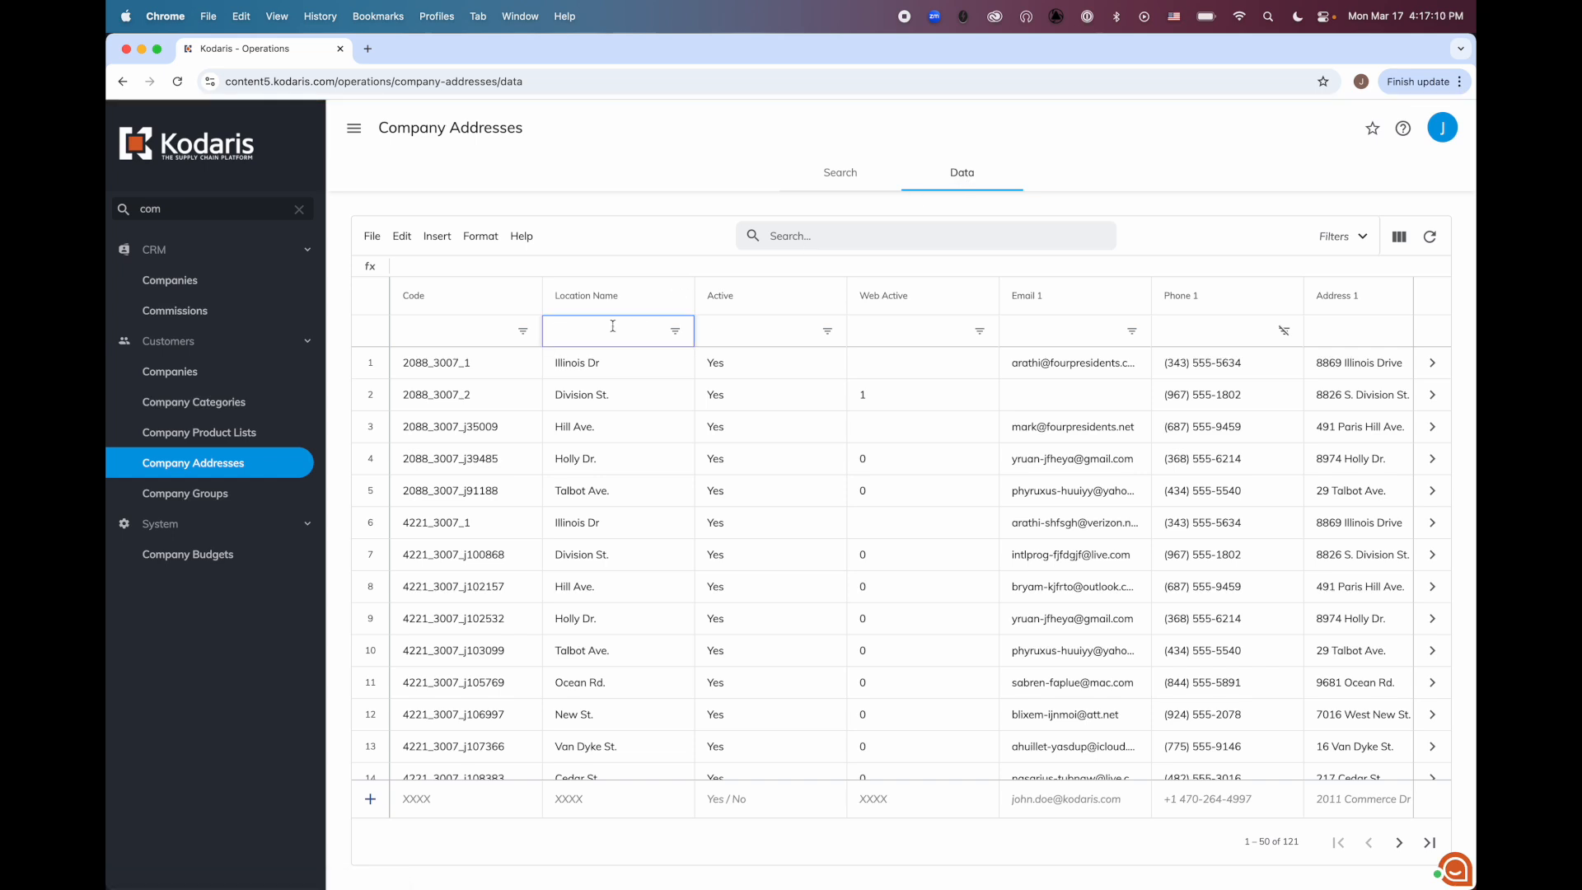
pyautogui.write('division')
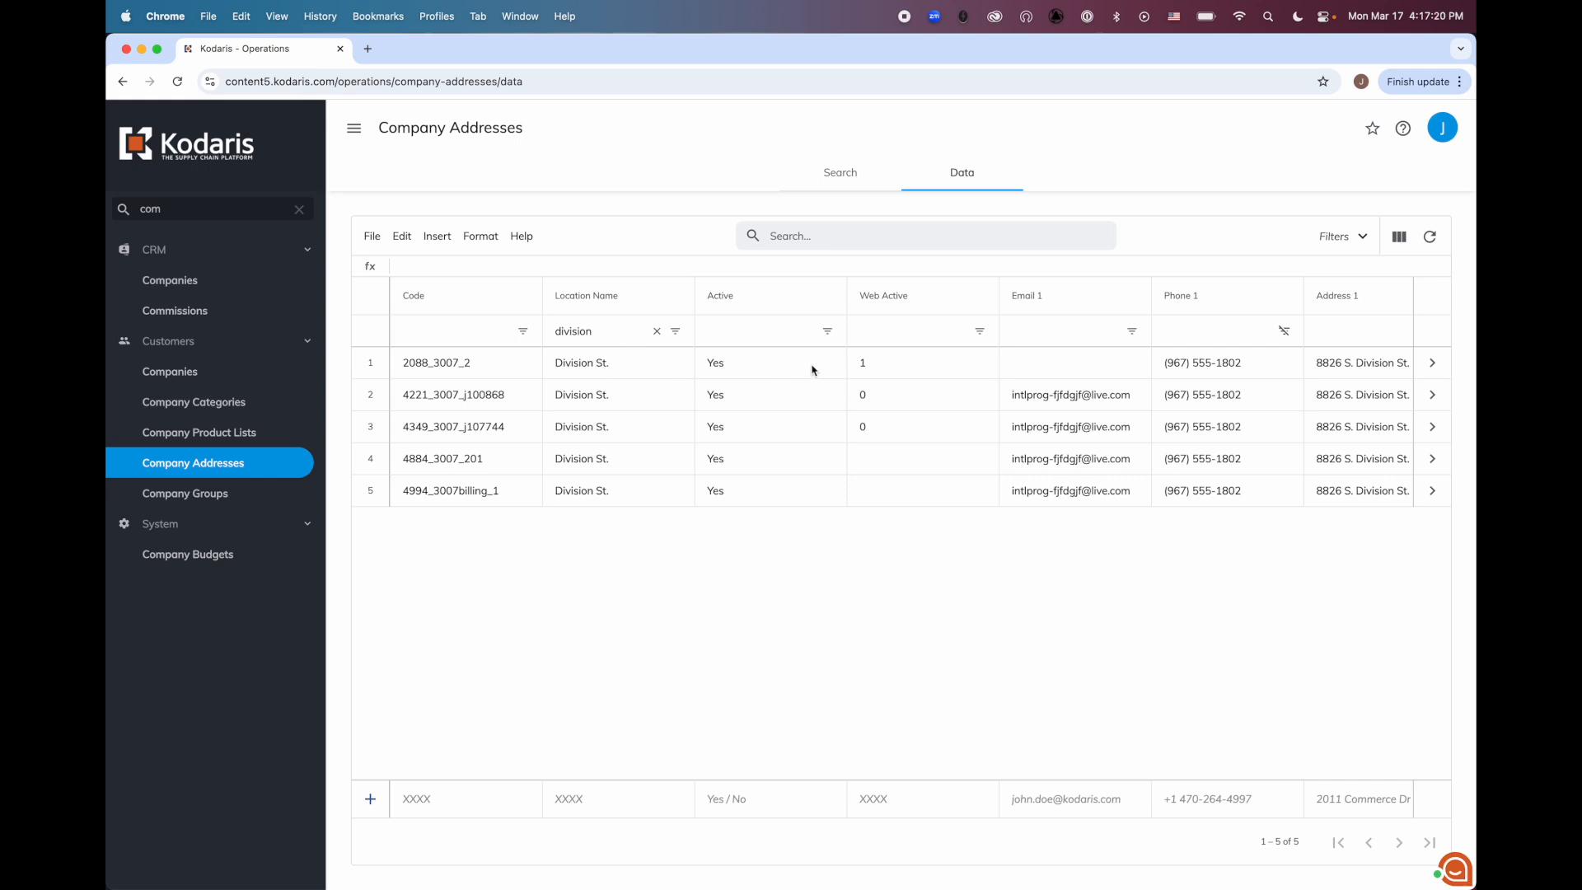
pyautogui.click(872, 299)
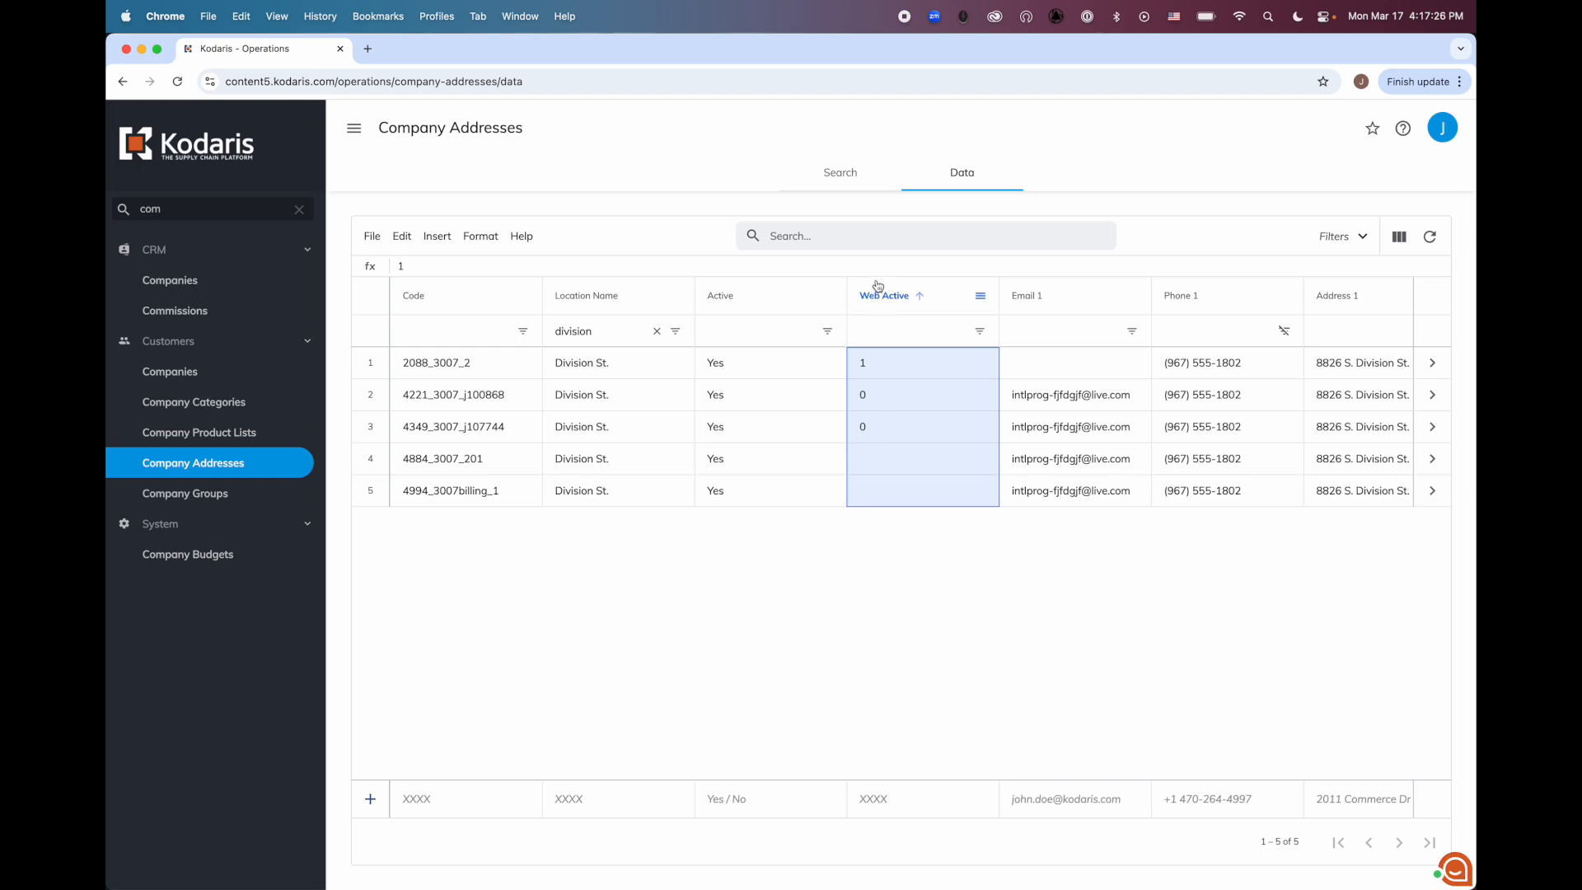
# Hide the Active, Address 1, Address 2, City, CompanyID and Email 1 columns in the data grid
pyautogui.click(1398, 237)
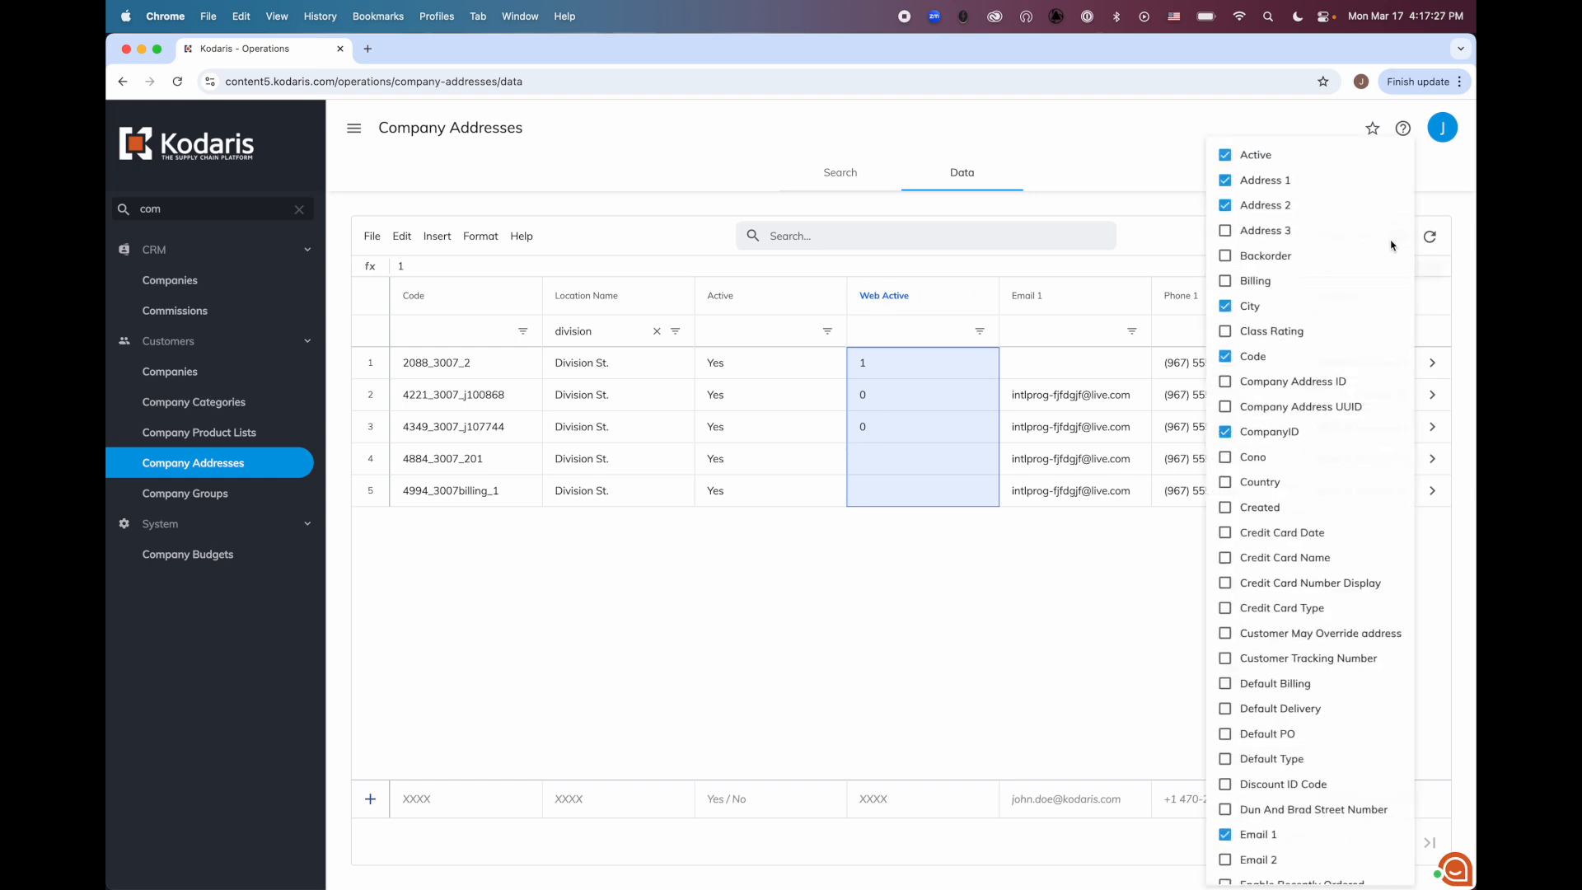
pyautogui.click(1247, 158)
pyautogui.click(1246, 181)
pyautogui.click(1246, 206)
pyautogui.click(1253, 308)
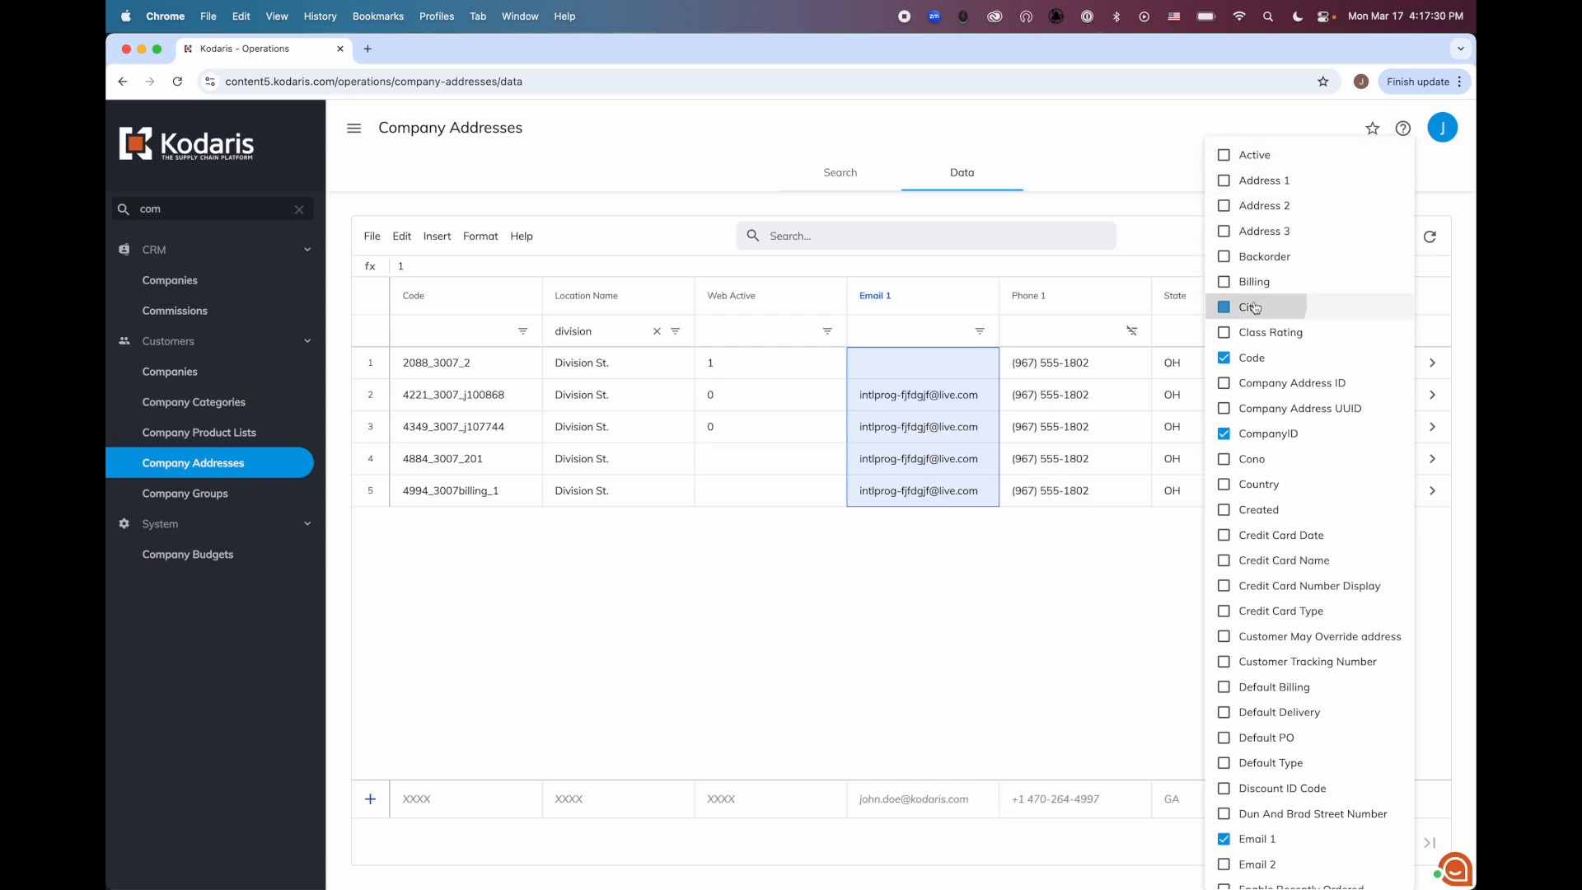
pyautogui.click(1256, 435)
pyautogui.scroll(-5, 1255, 577)
pyautogui.click(1257, 691)
pyautogui.scroll(-5, 1265, 701)
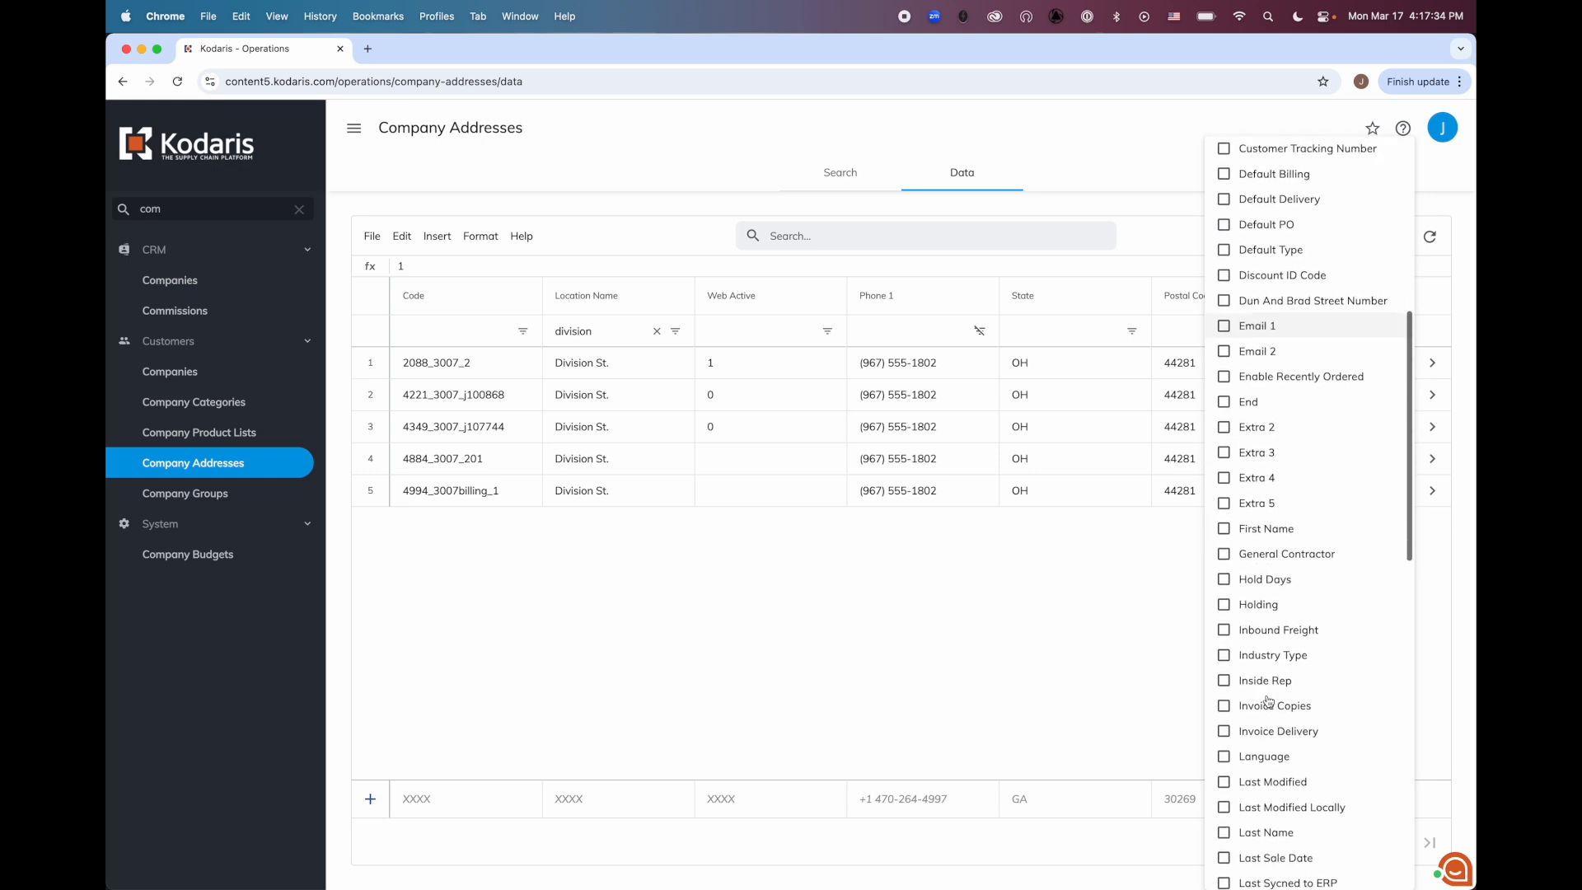
# Hide the Location Name, Phone 1, Postal Code and State columns, keeping only Code and Web Active in the grid
pyautogui.scroll(-10, 1270, 701)
pyautogui.click(1282, 238)
pyautogui.click(1259, 387)
pyautogui.click(1261, 465)
pyautogui.click(1274, 643)
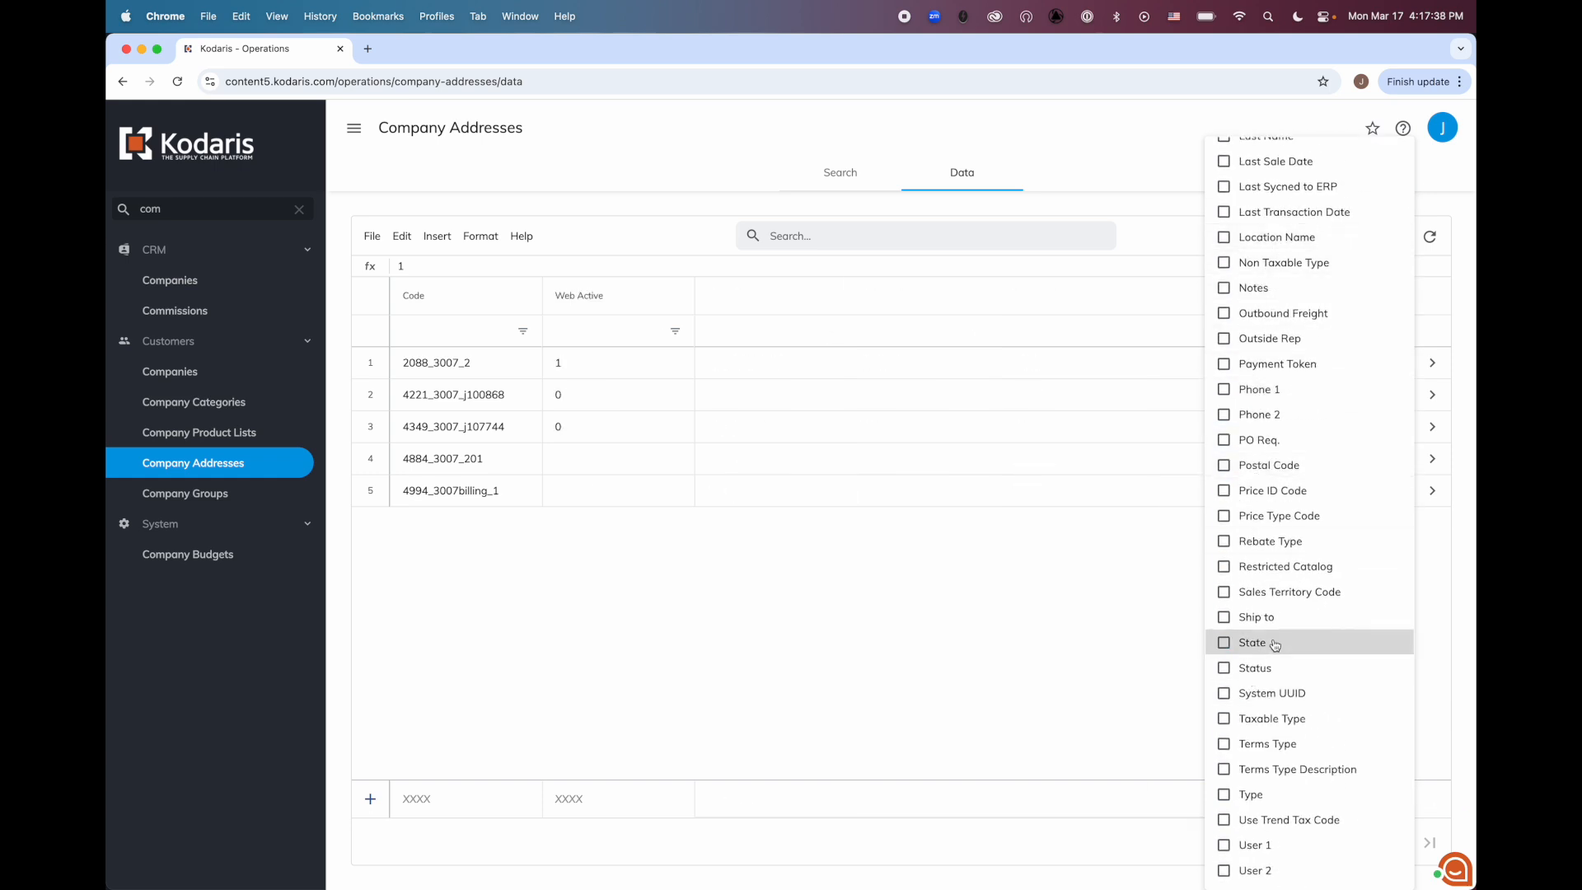
pyautogui.scroll(-5, 1273, 645)
pyautogui.click(1280, 847)
pyautogui.click(1280, 846)
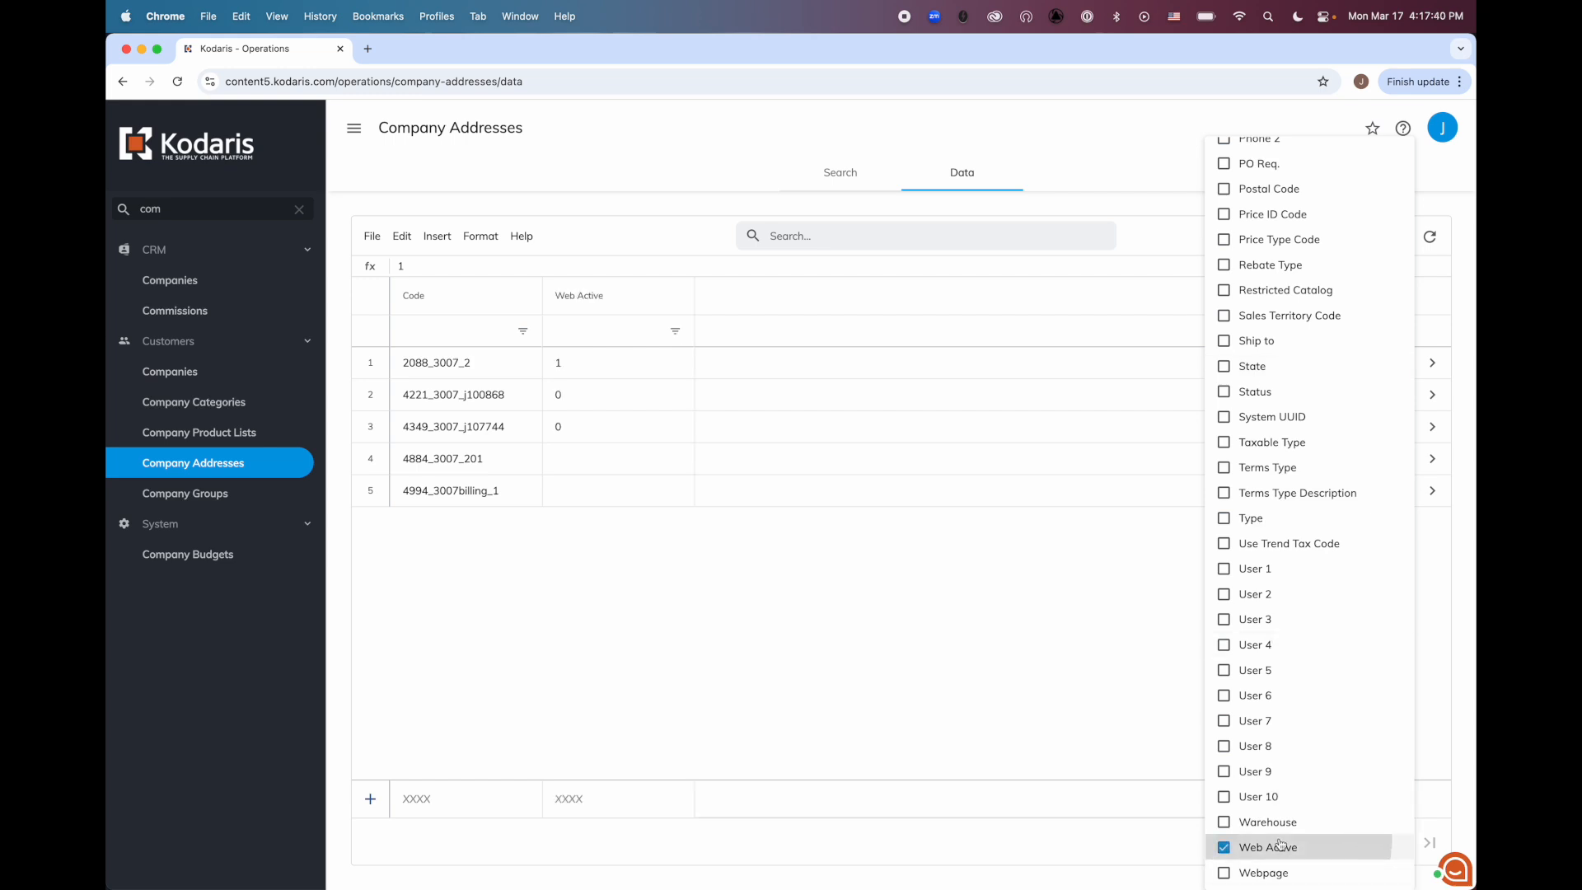
pyautogui.scroll(15, 1261, 467)
pyautogui.click(583, 586)
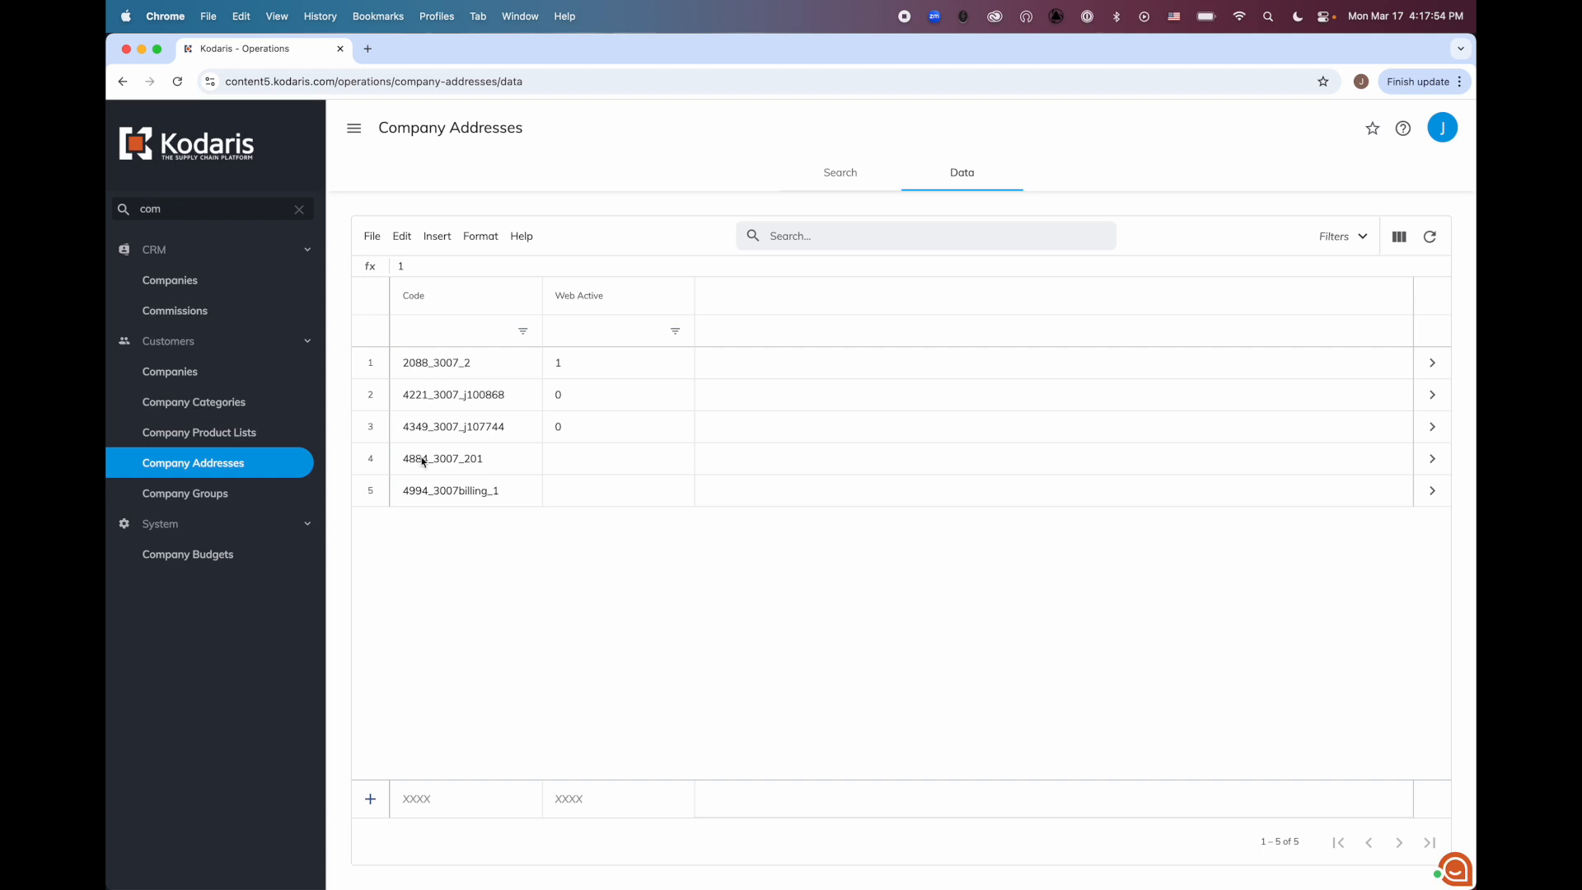
# Export the filtered address data and open the export_3_17_2025 file in Numbers
pyautogui.click(371, 237)
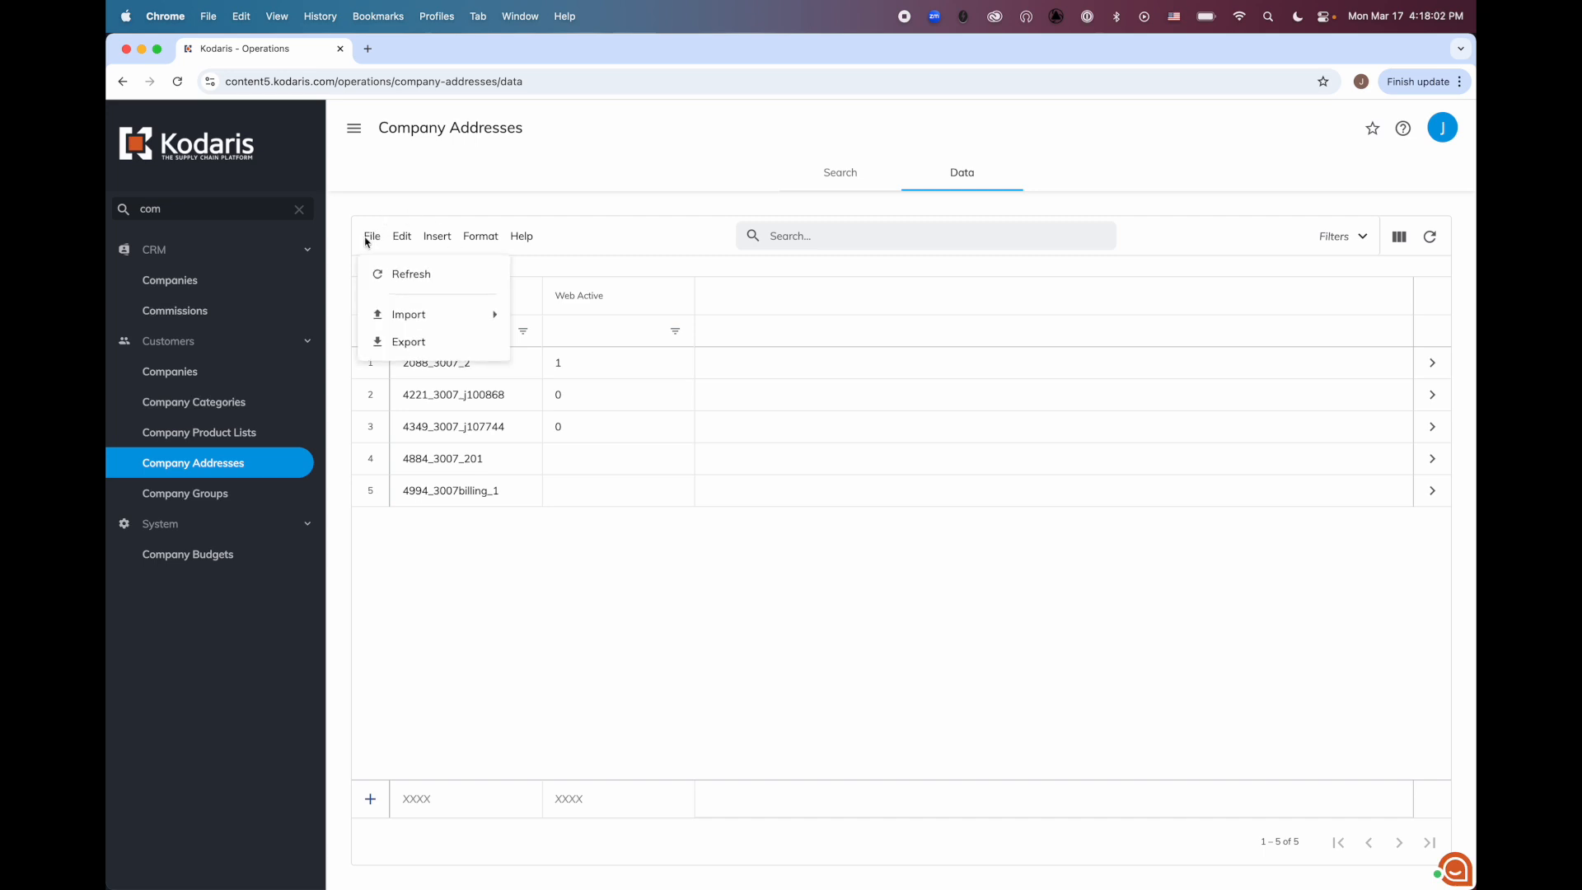
pyautogui.moveTo(401, 316)
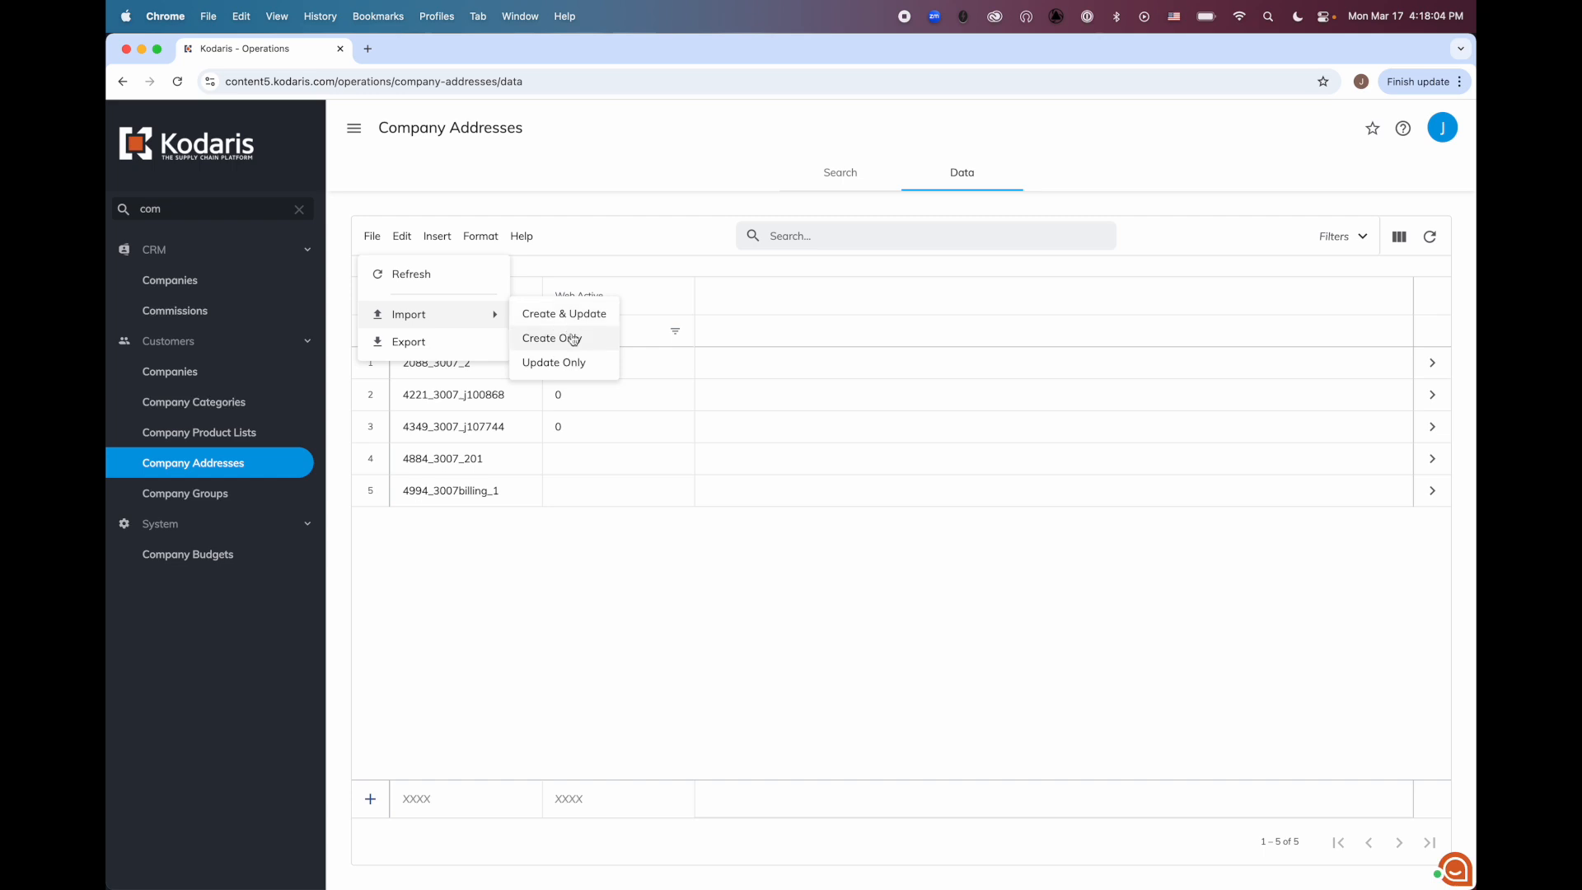
pyautogui.click(431, 345)
pyautogui.click(948, 550)
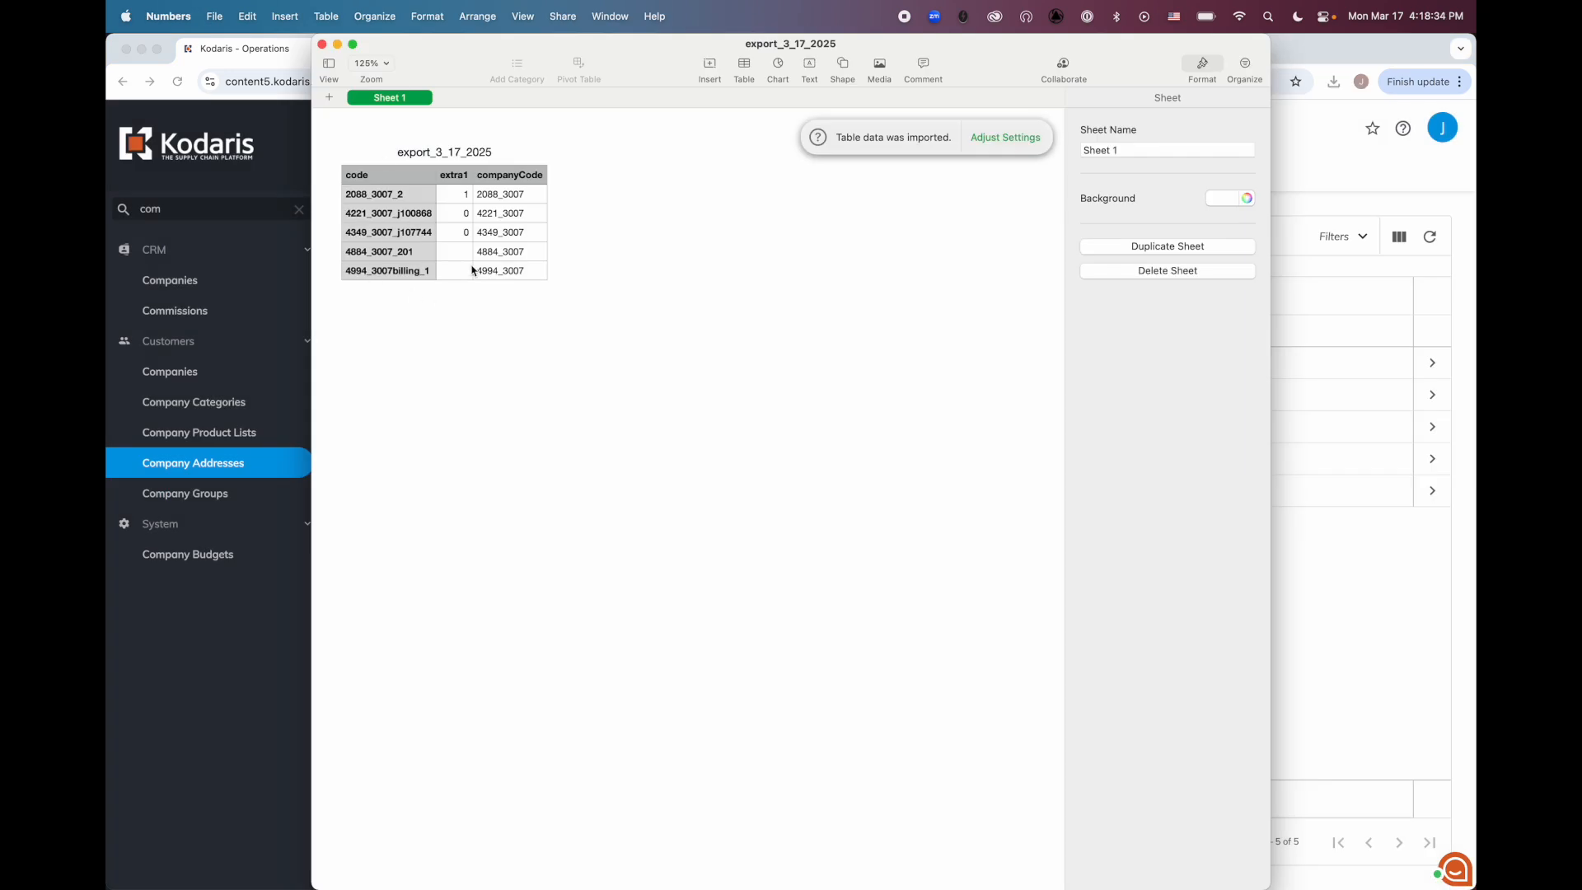
pyautogui.moveTo(453, 56); pyautogui.dragTo(513, 51)
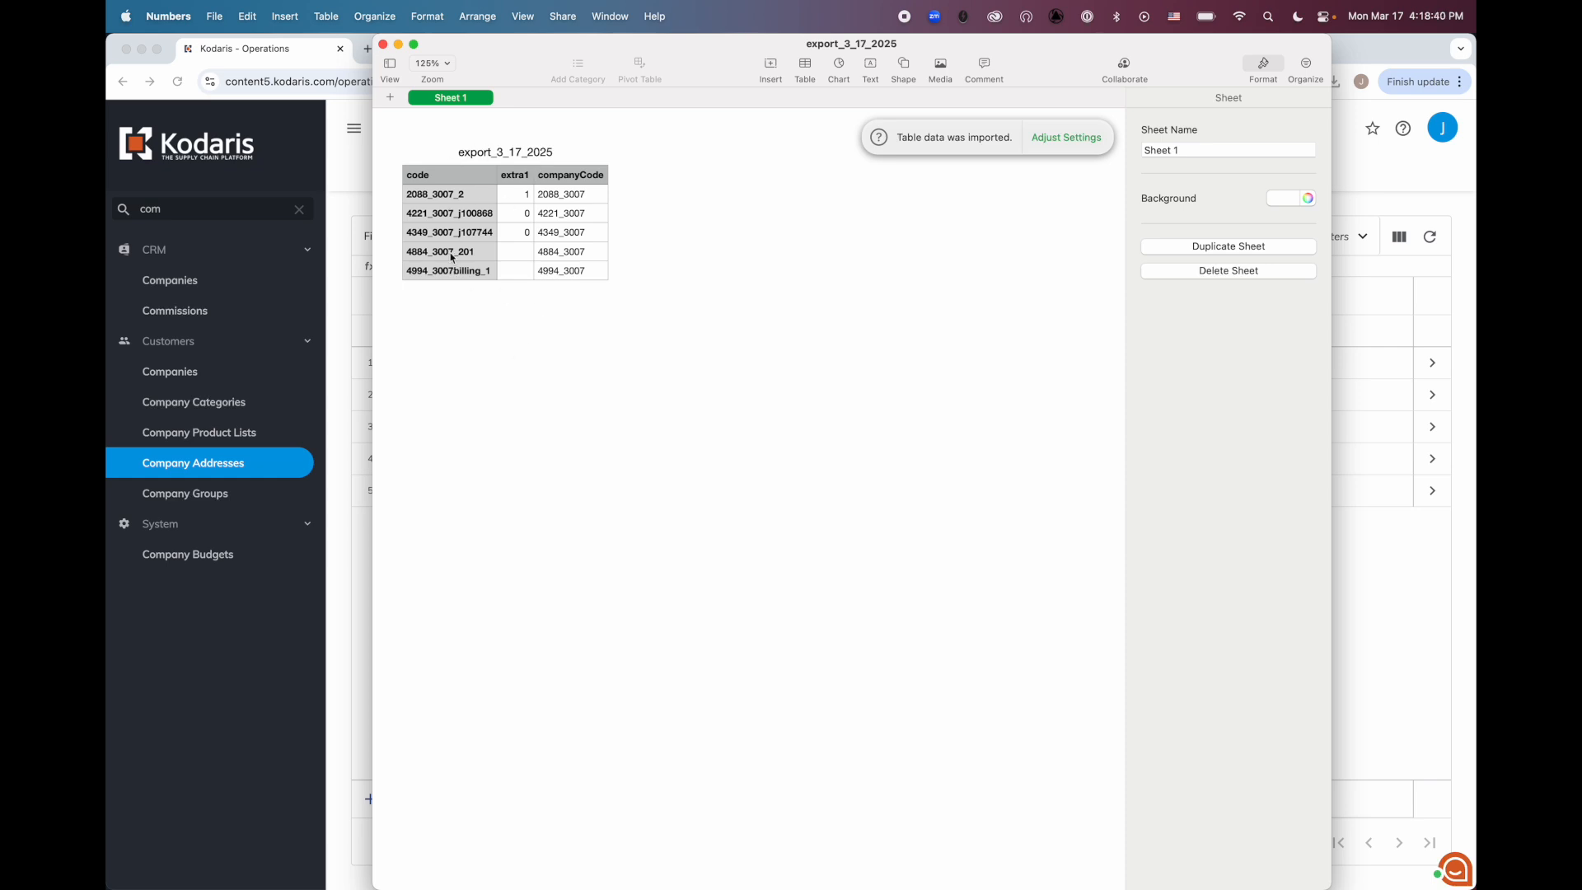
# Set extra1 to 0 for the addresses 4994_3007billing_1, 4884_3007_201 and 2088_3007_2 in the exported table
pyautogui.click(518, 201)
pyautogui.click(518, 215)
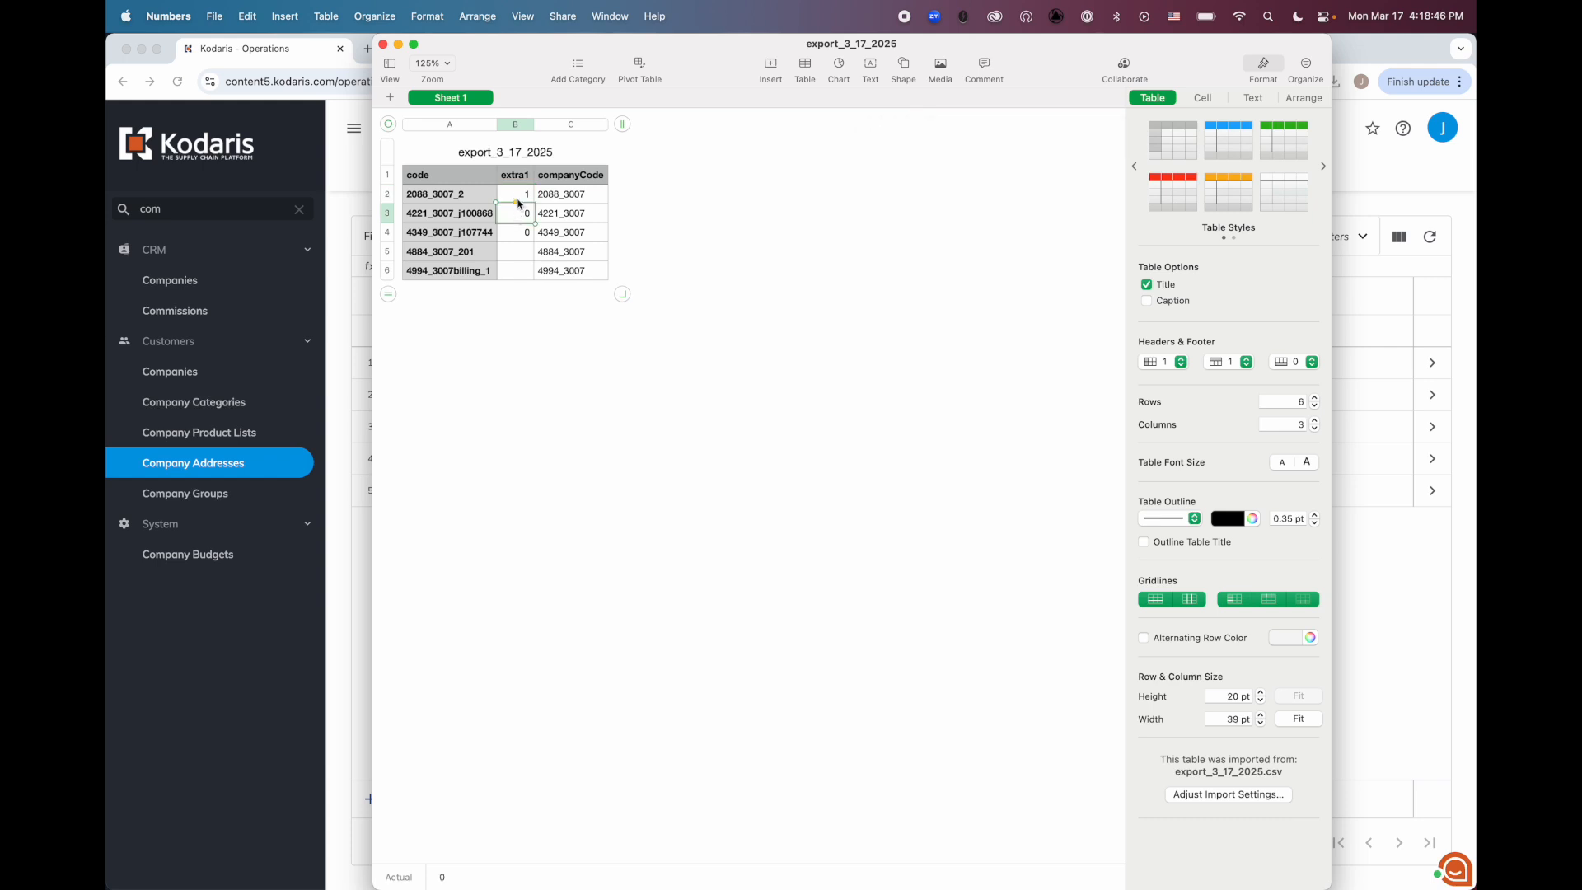
pyautogui.click(521, 276)
pyautogui.write('0')
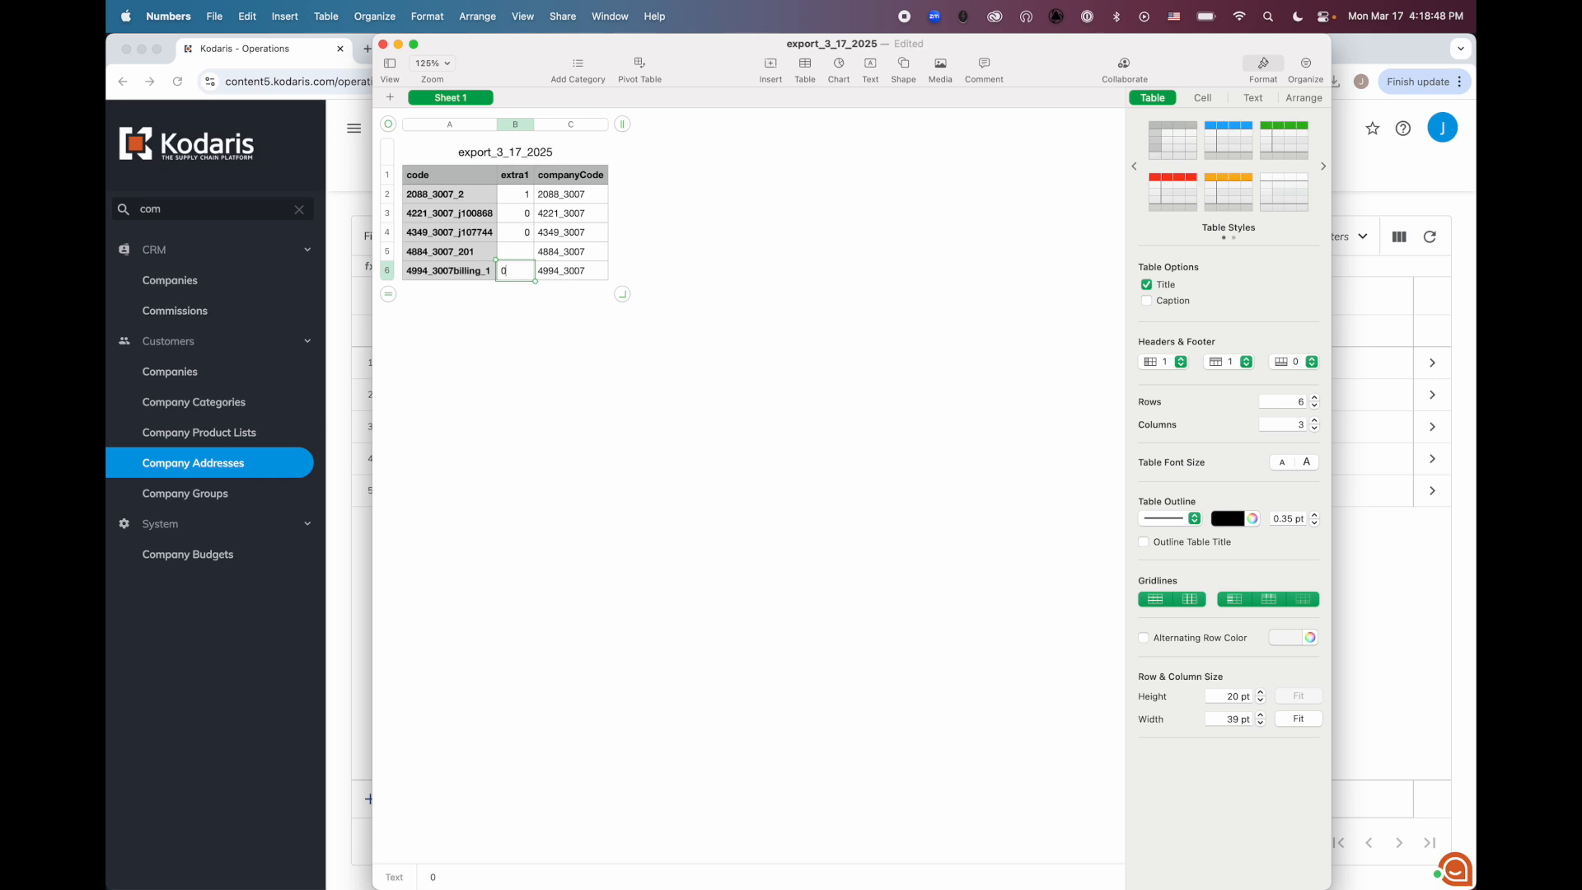
pyautogui.click(516, 254)
pyautogui.write('0')
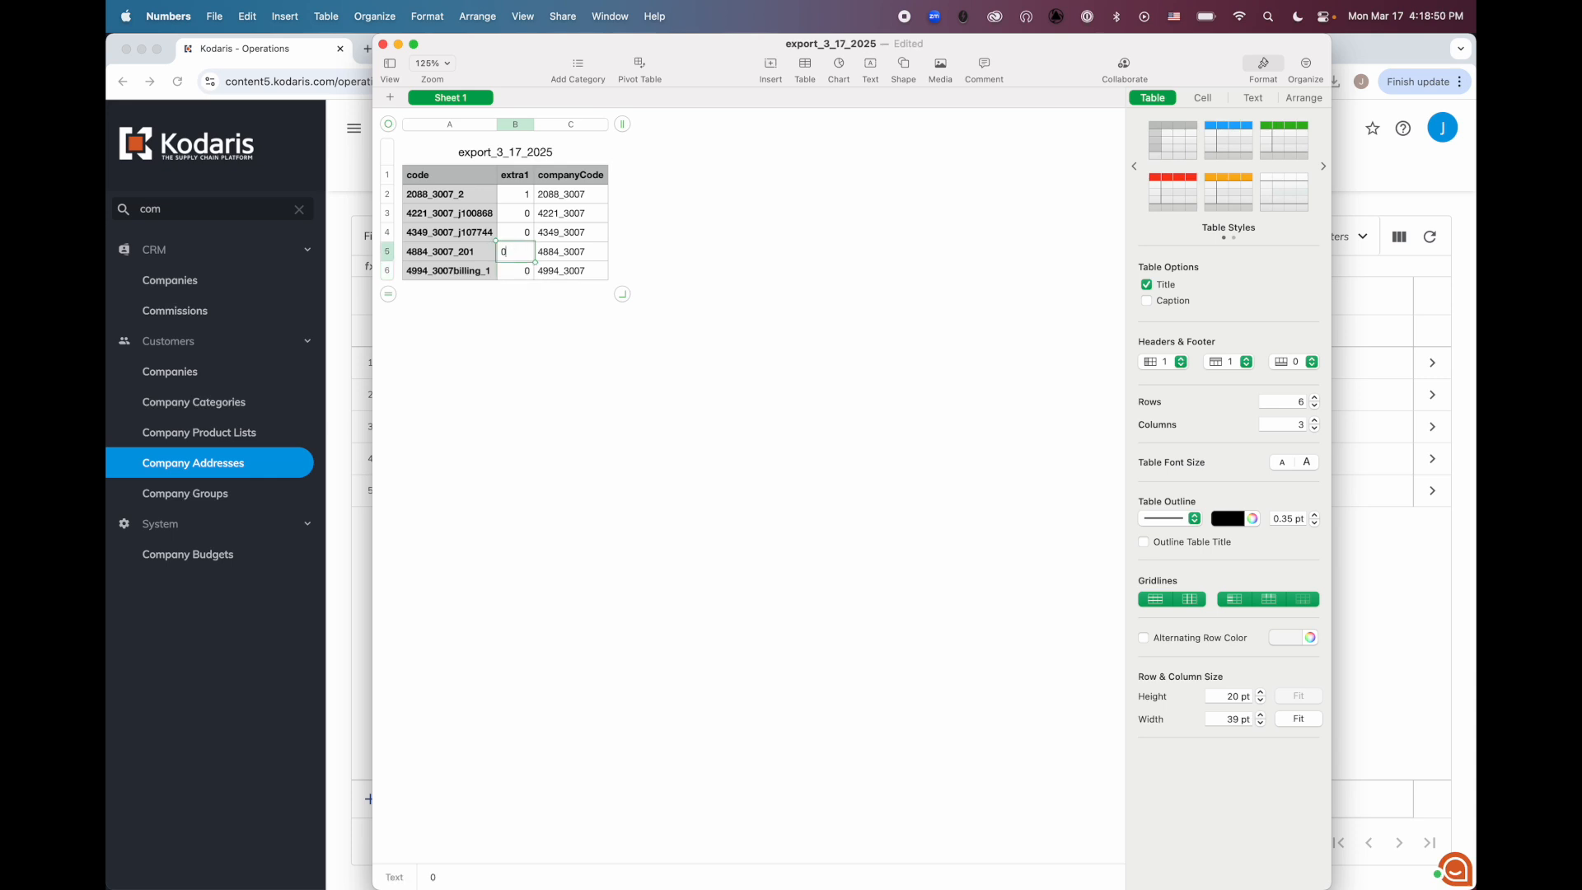
pyautogui.click(511, 196)
pyautogui.write('0')
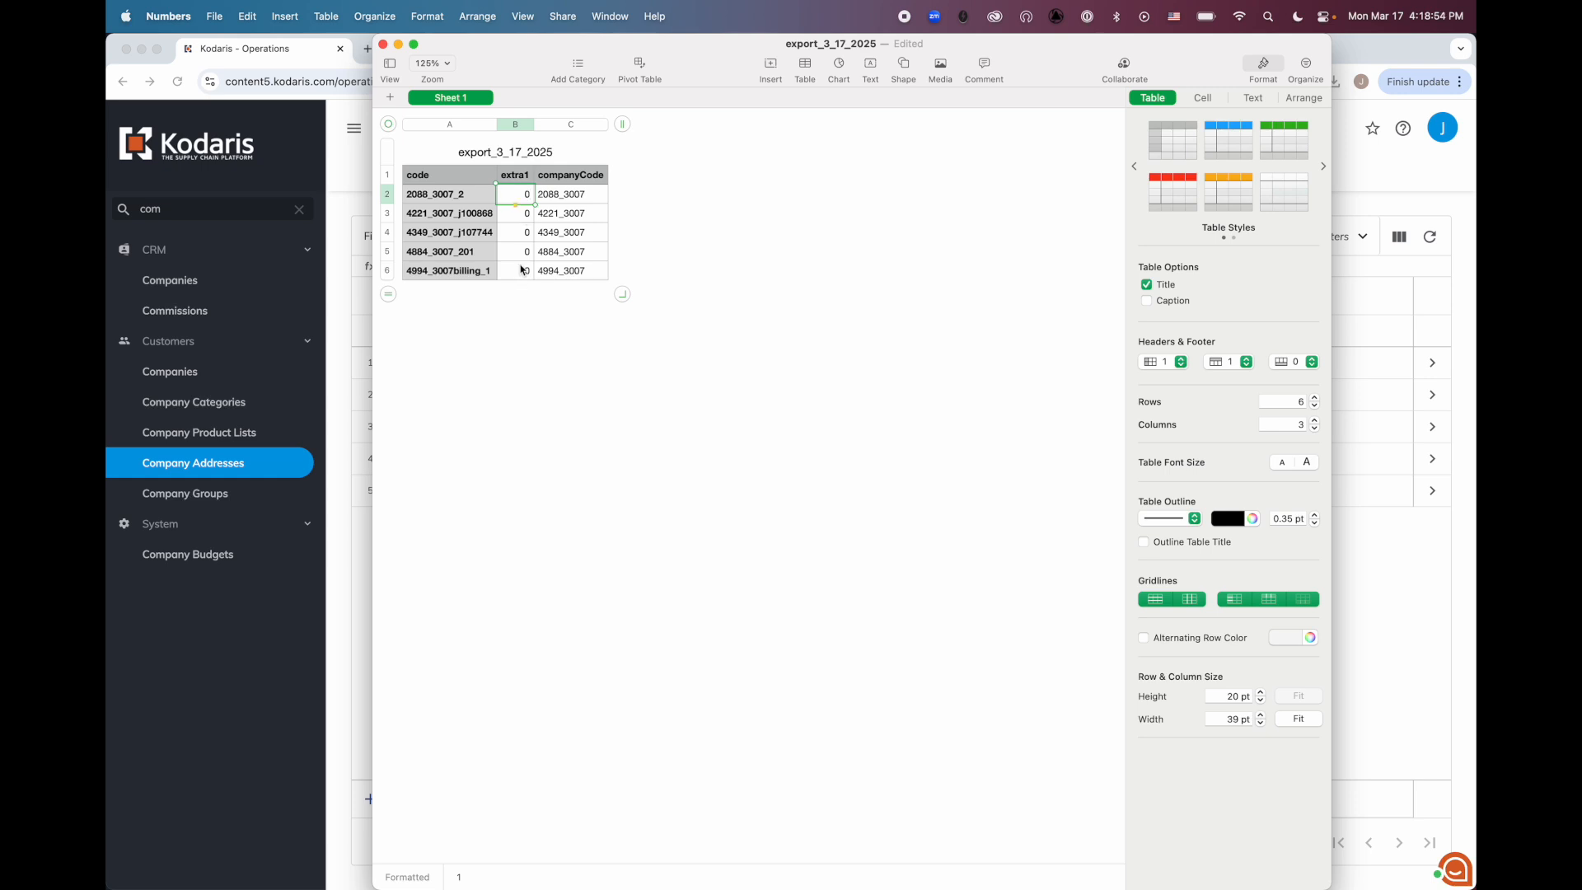
pyautogui.click(517, 182)
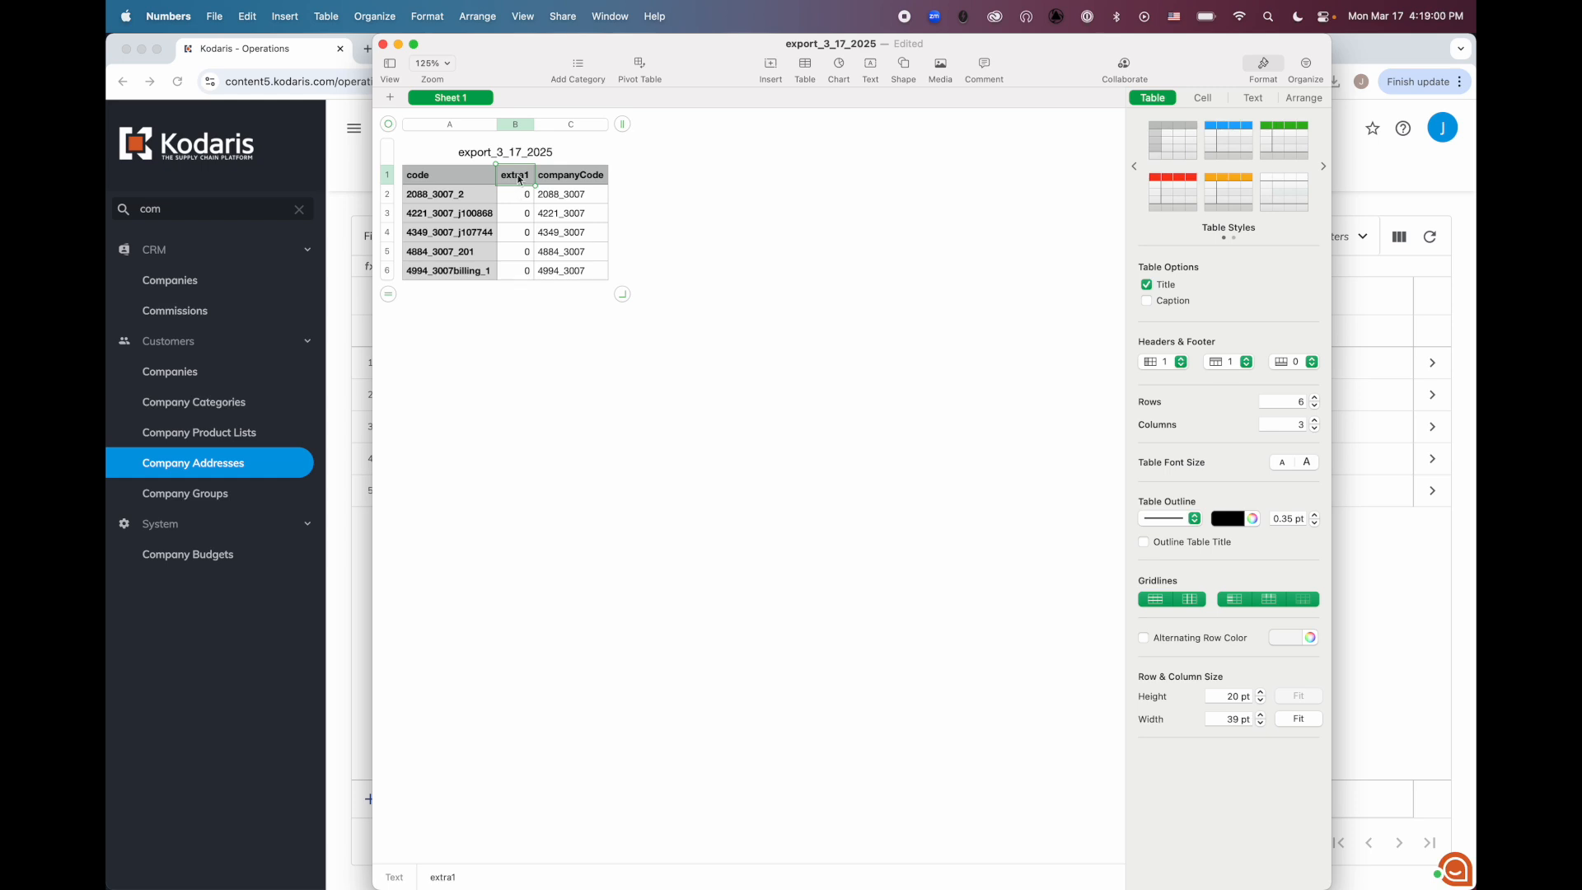
pyautogui.click(523, 171)
# Export the edited spreadsheet to CSV and switch back to the Operations portal in Chrome
pyautogui.click(217, 17)
pyautogui.moveTo(256, 210)
pyautogui.click(418, 239)
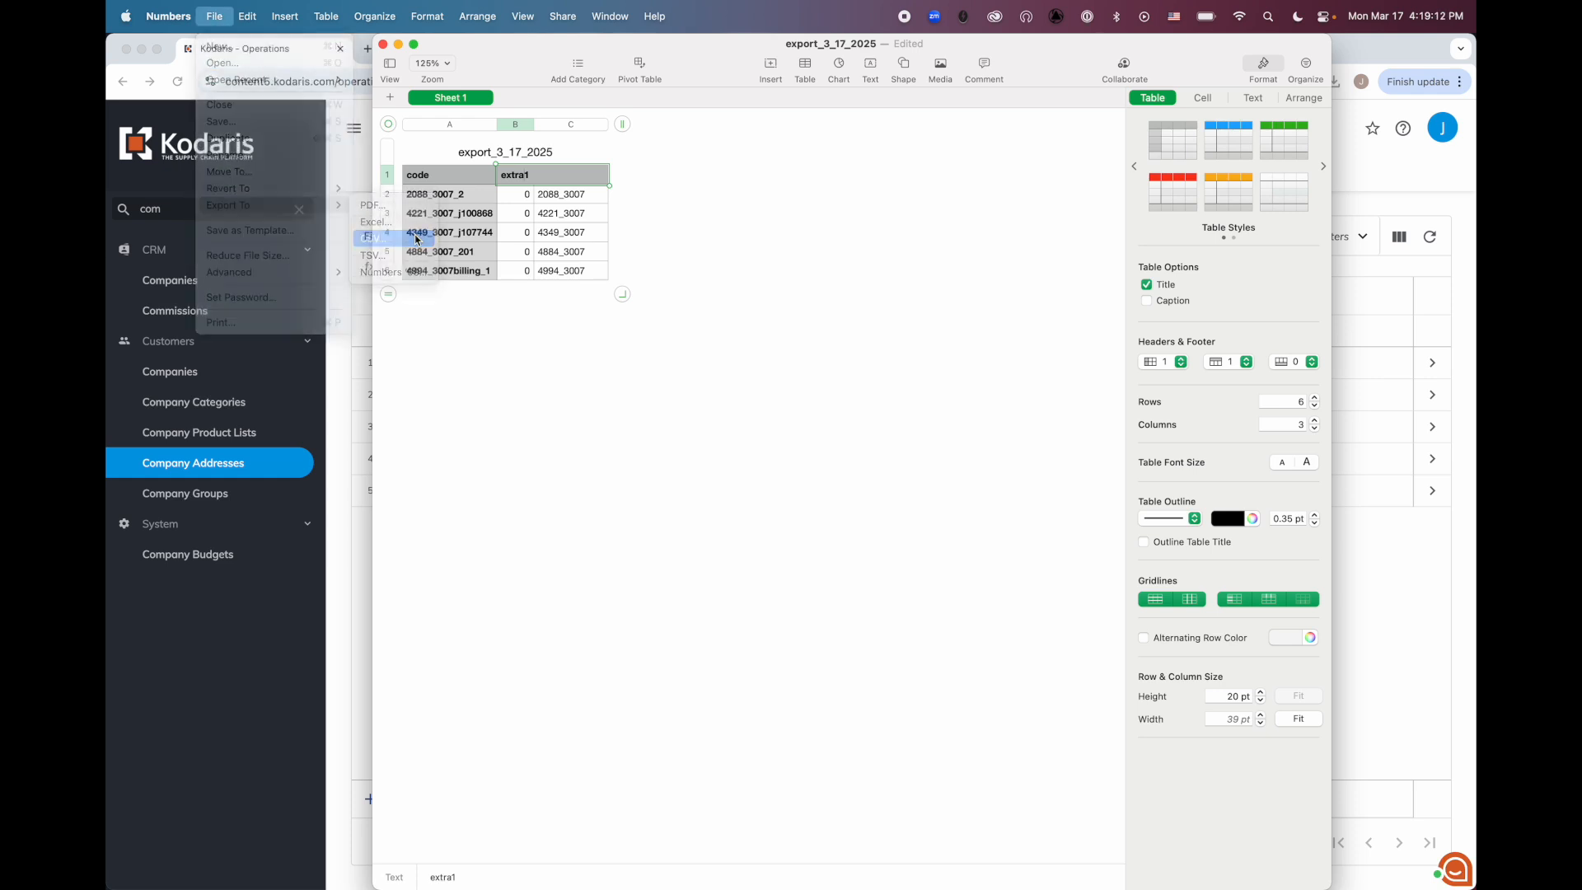
pyautogui.click(356, 198)
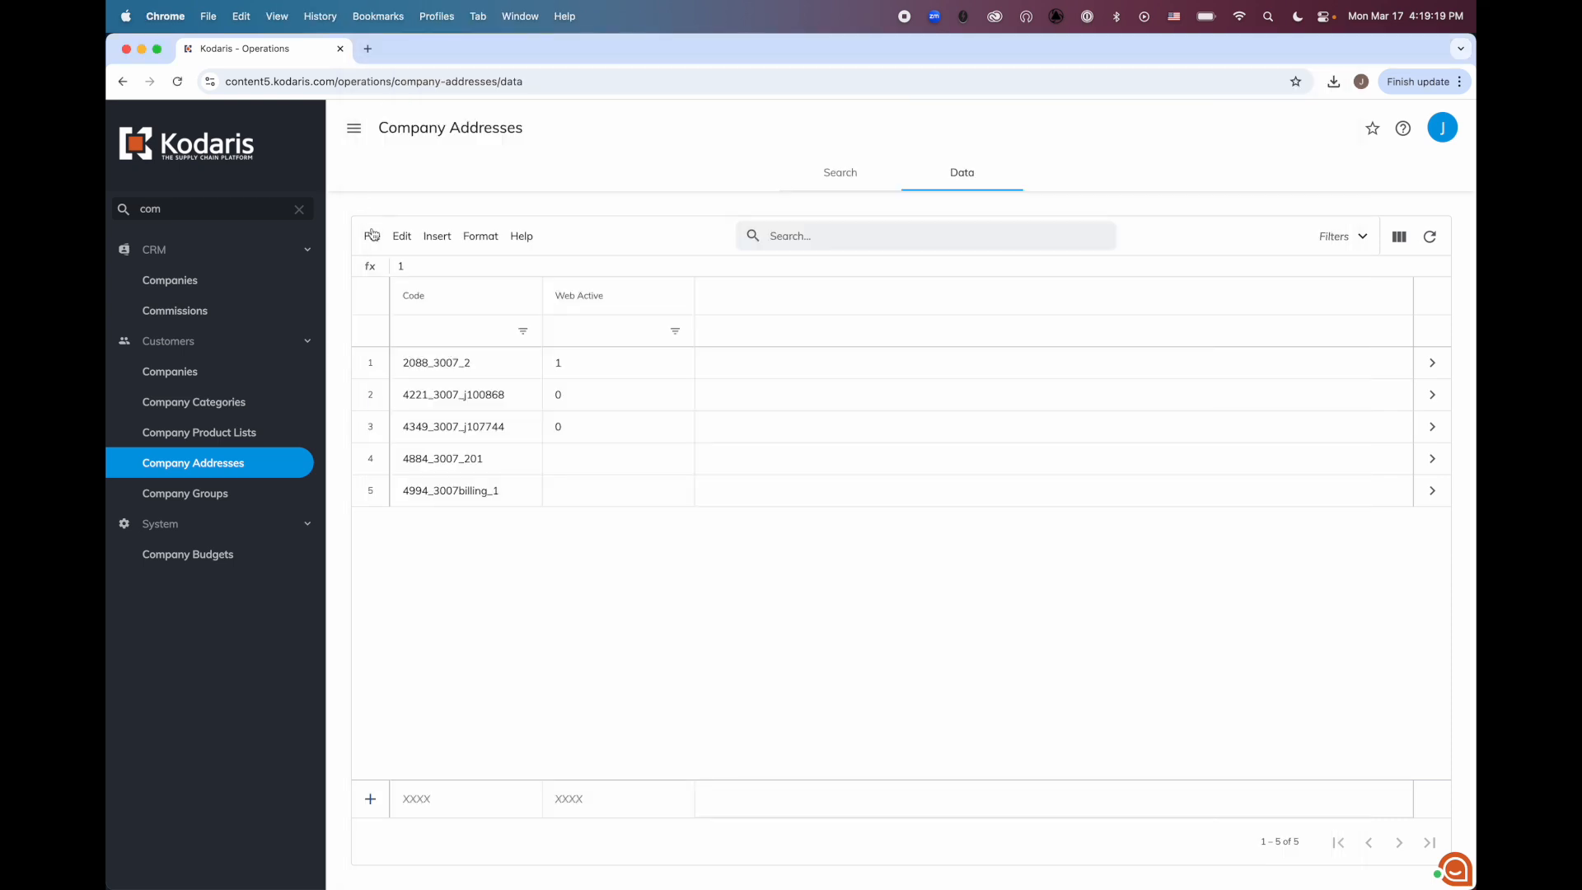
# Import export_3_17_2025.csv with the Update Only option and open address 4221_3007_j100868 to check its Web Active setting
pyautogui.click(372, 235)
pyautogui.moveTo(404, 314)
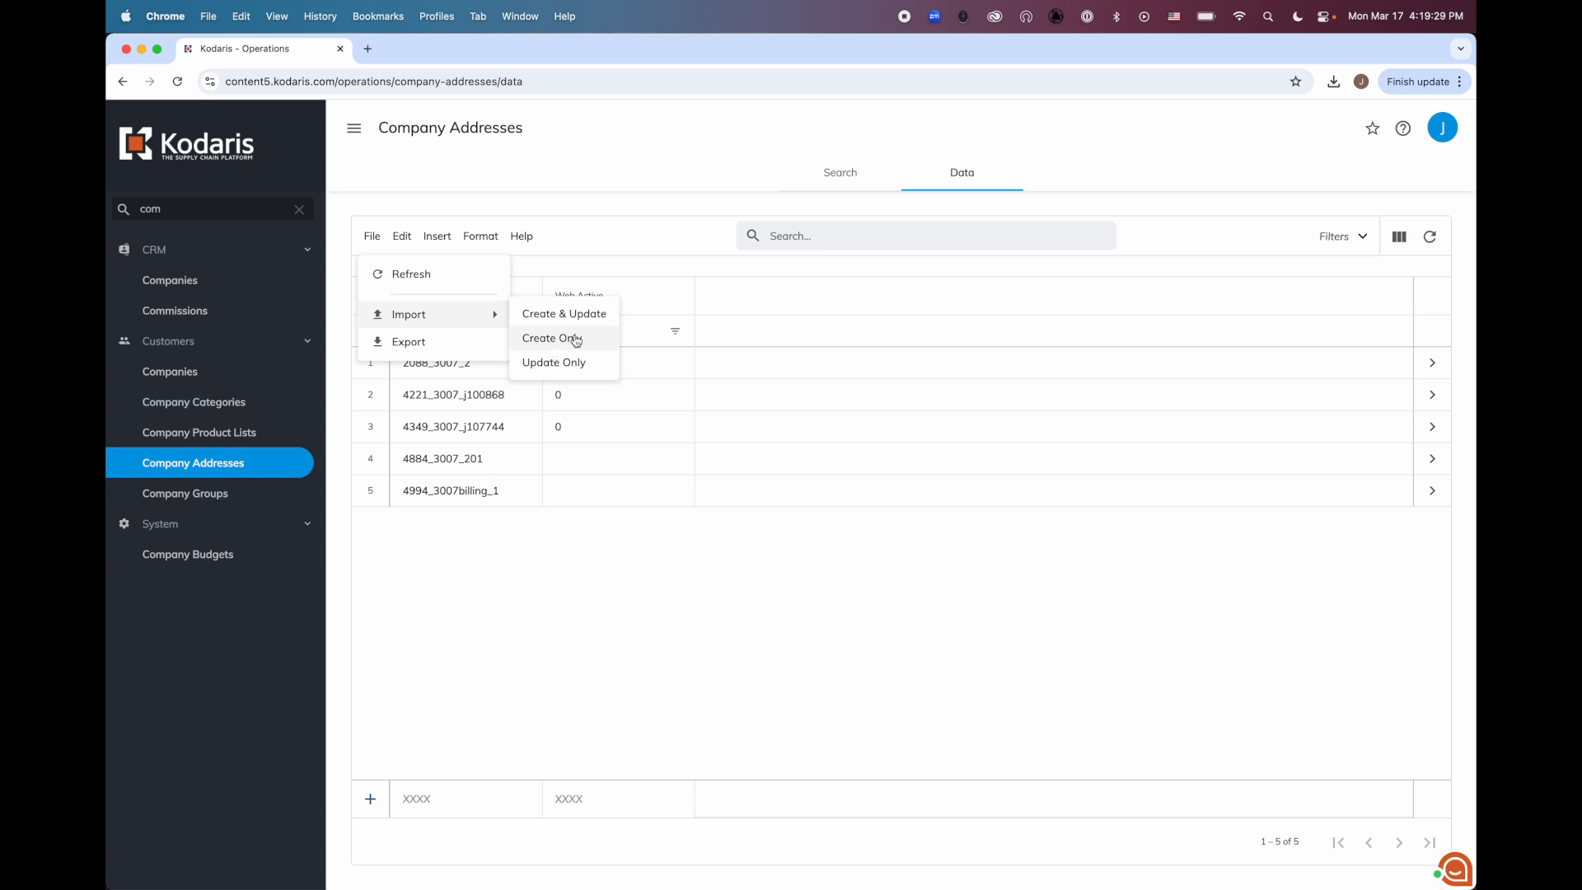
pyautogui.click(551, 361)
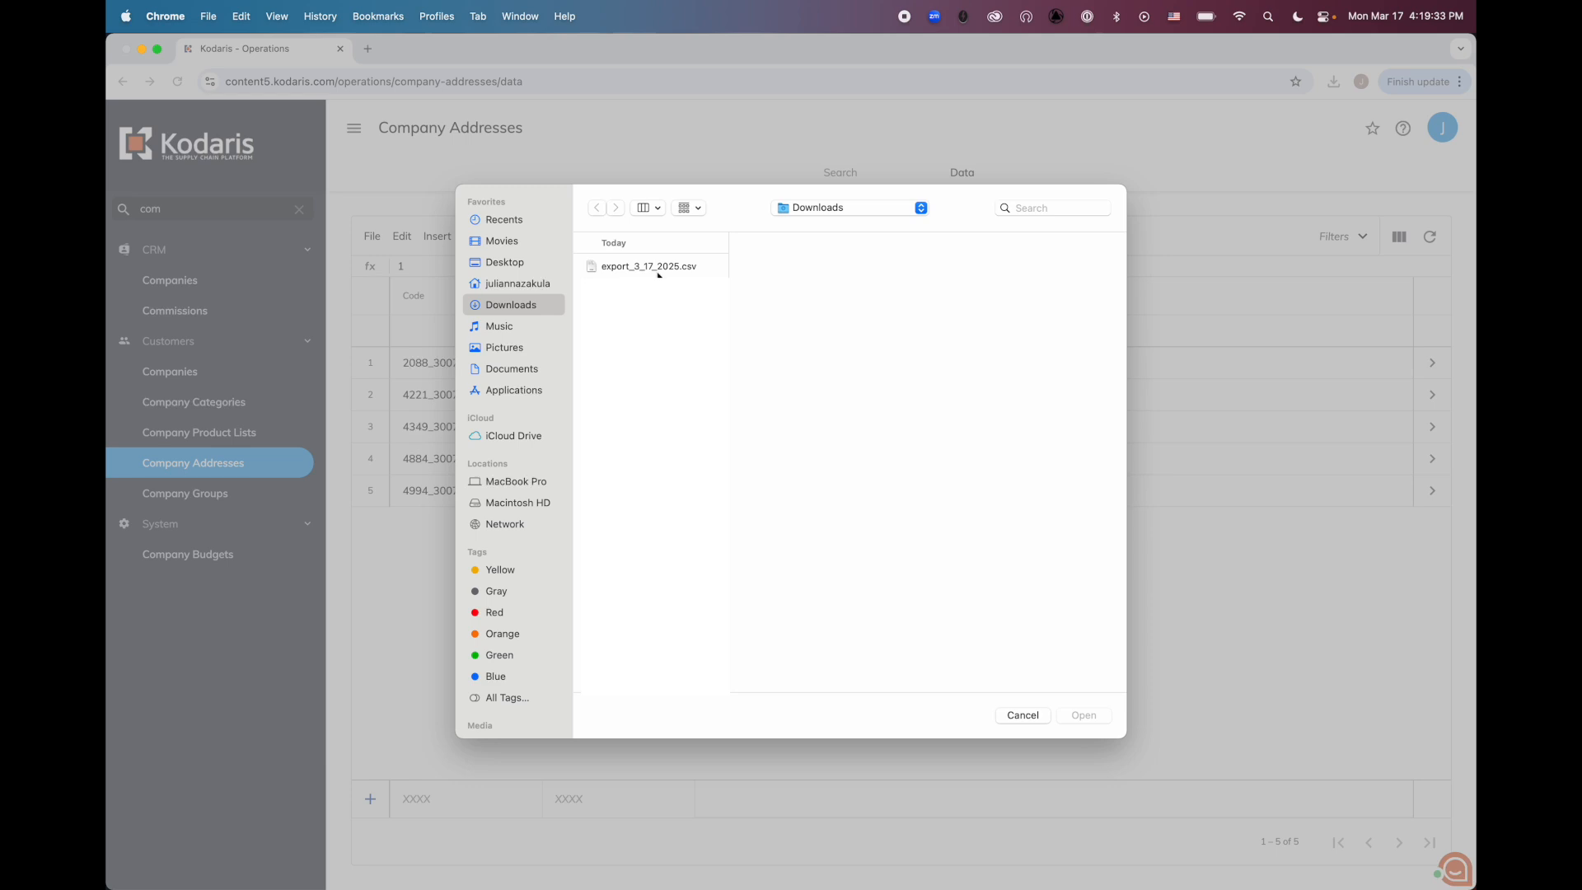
pyautogui.click(651, 267)
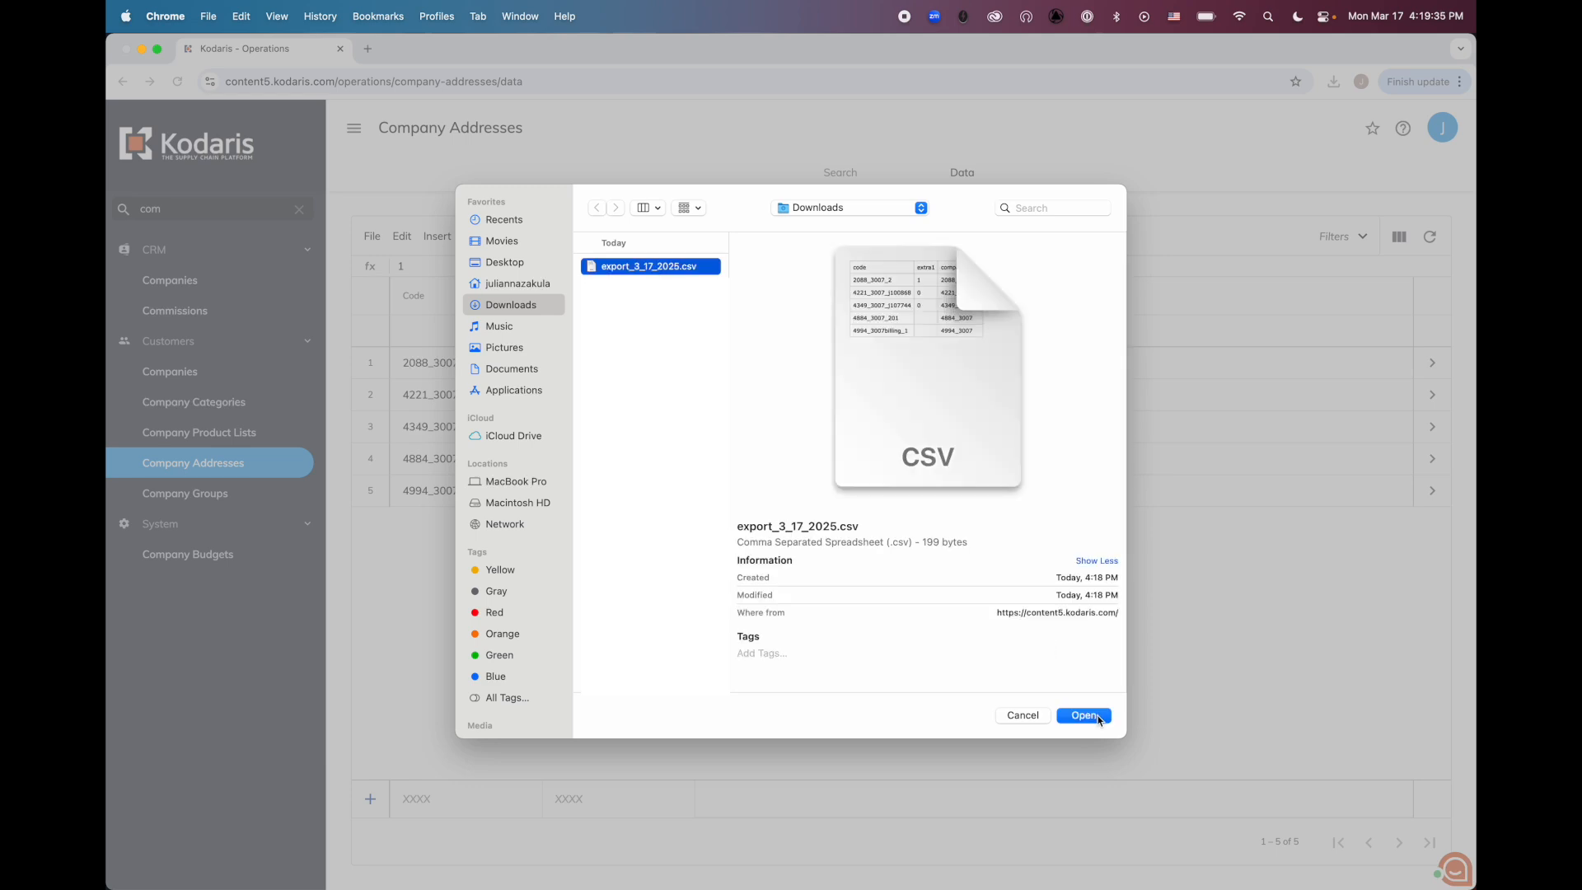
pyautogui.click(1084, 715)
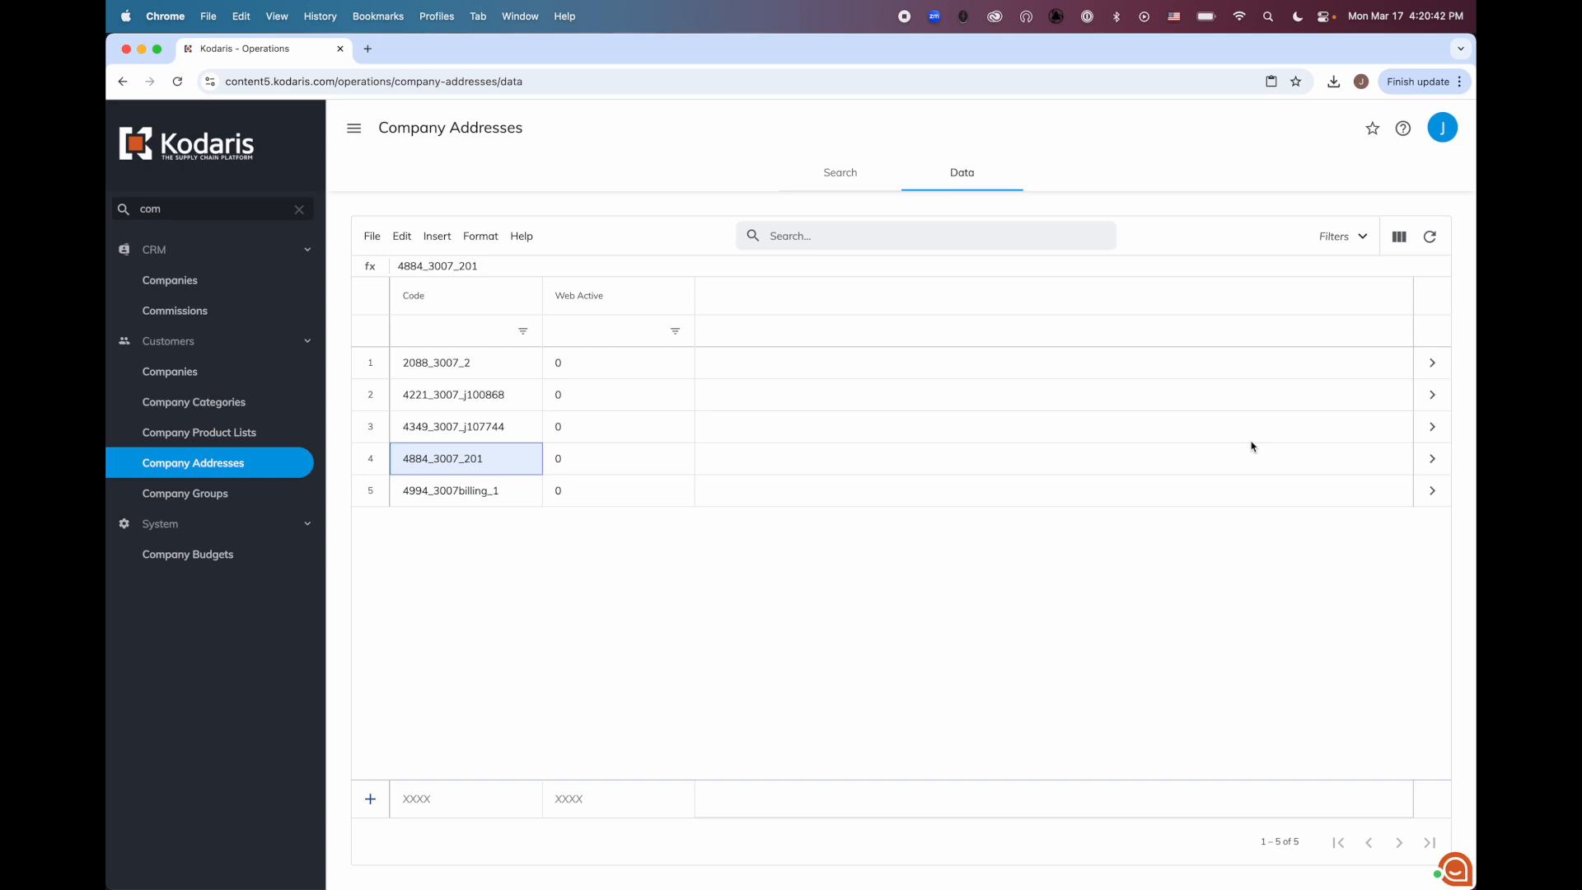
pyautogui.click(1434, 395)
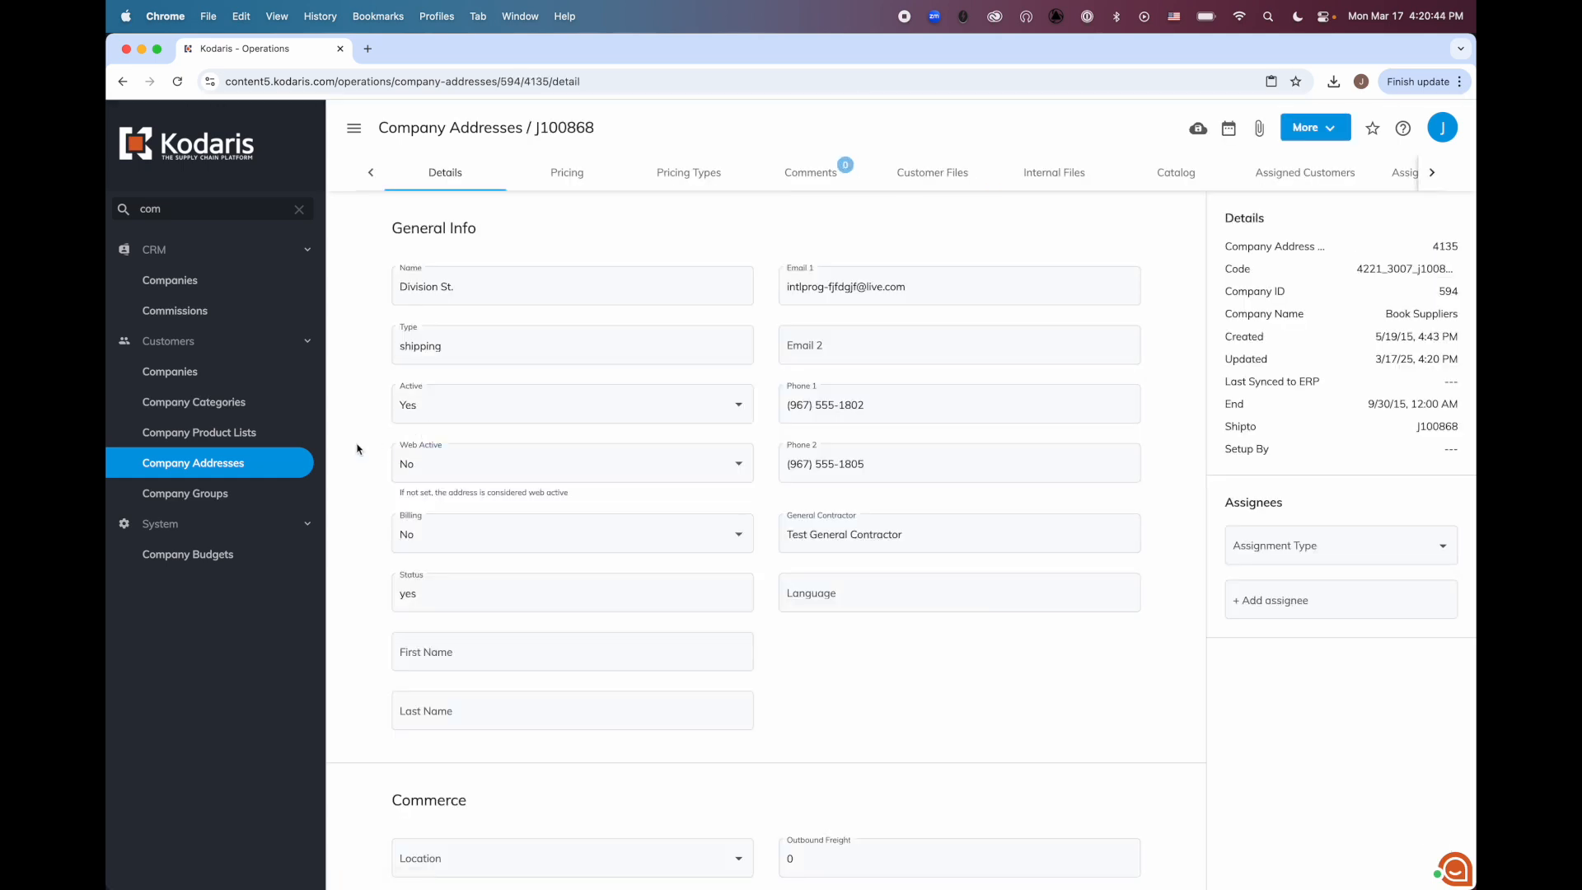